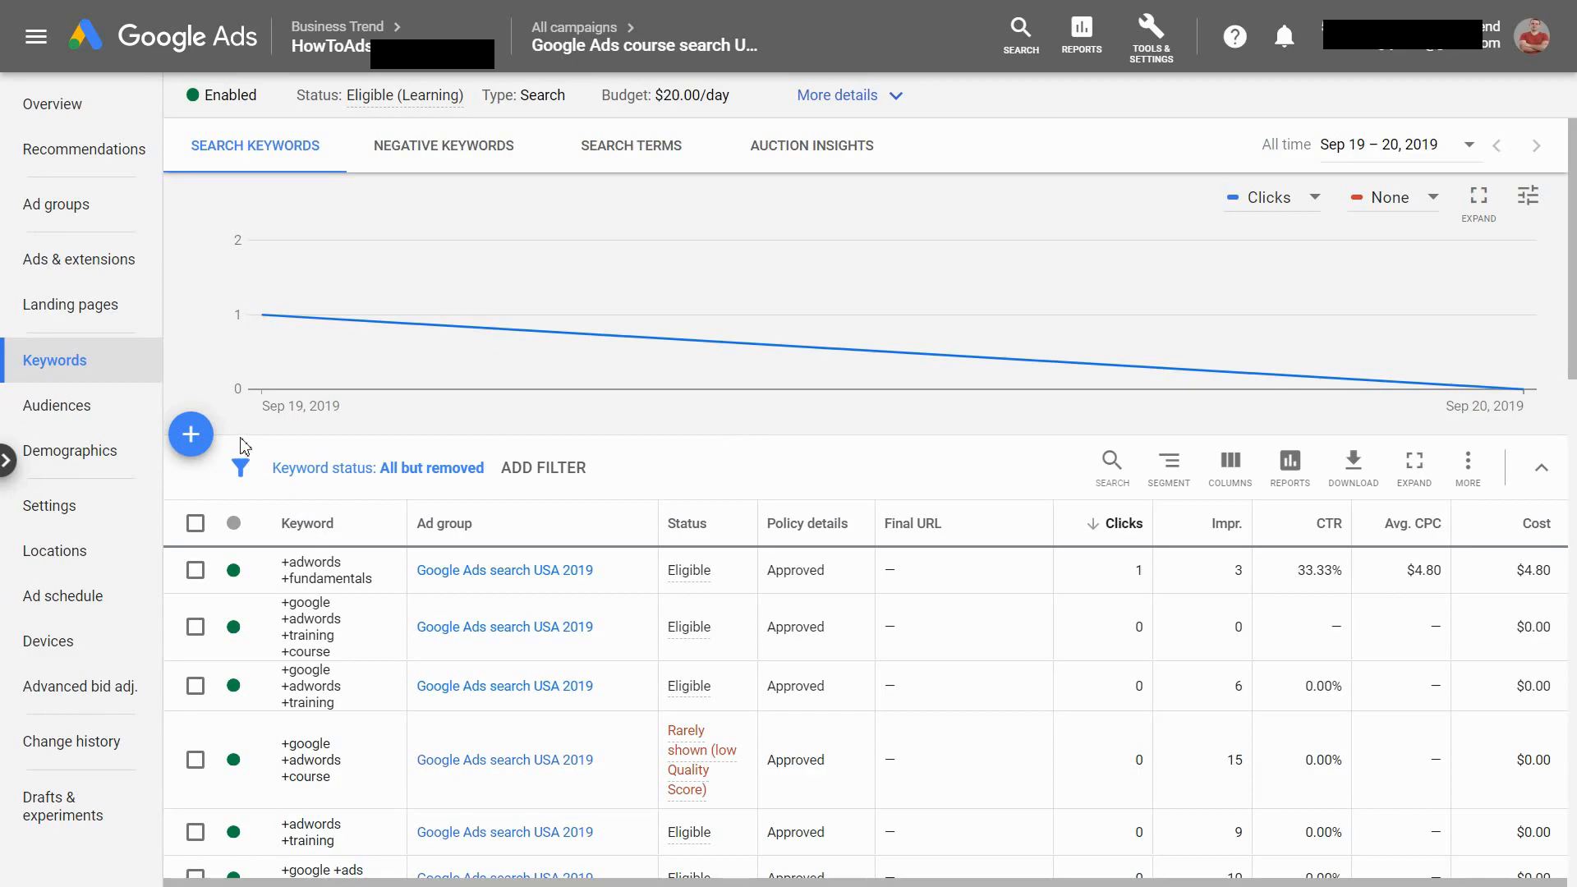
# Start adding keywords to the ad group Google Ads search USA 2019 and enter the broad match keyword google ads courses
pyautogui.click(195, 441)
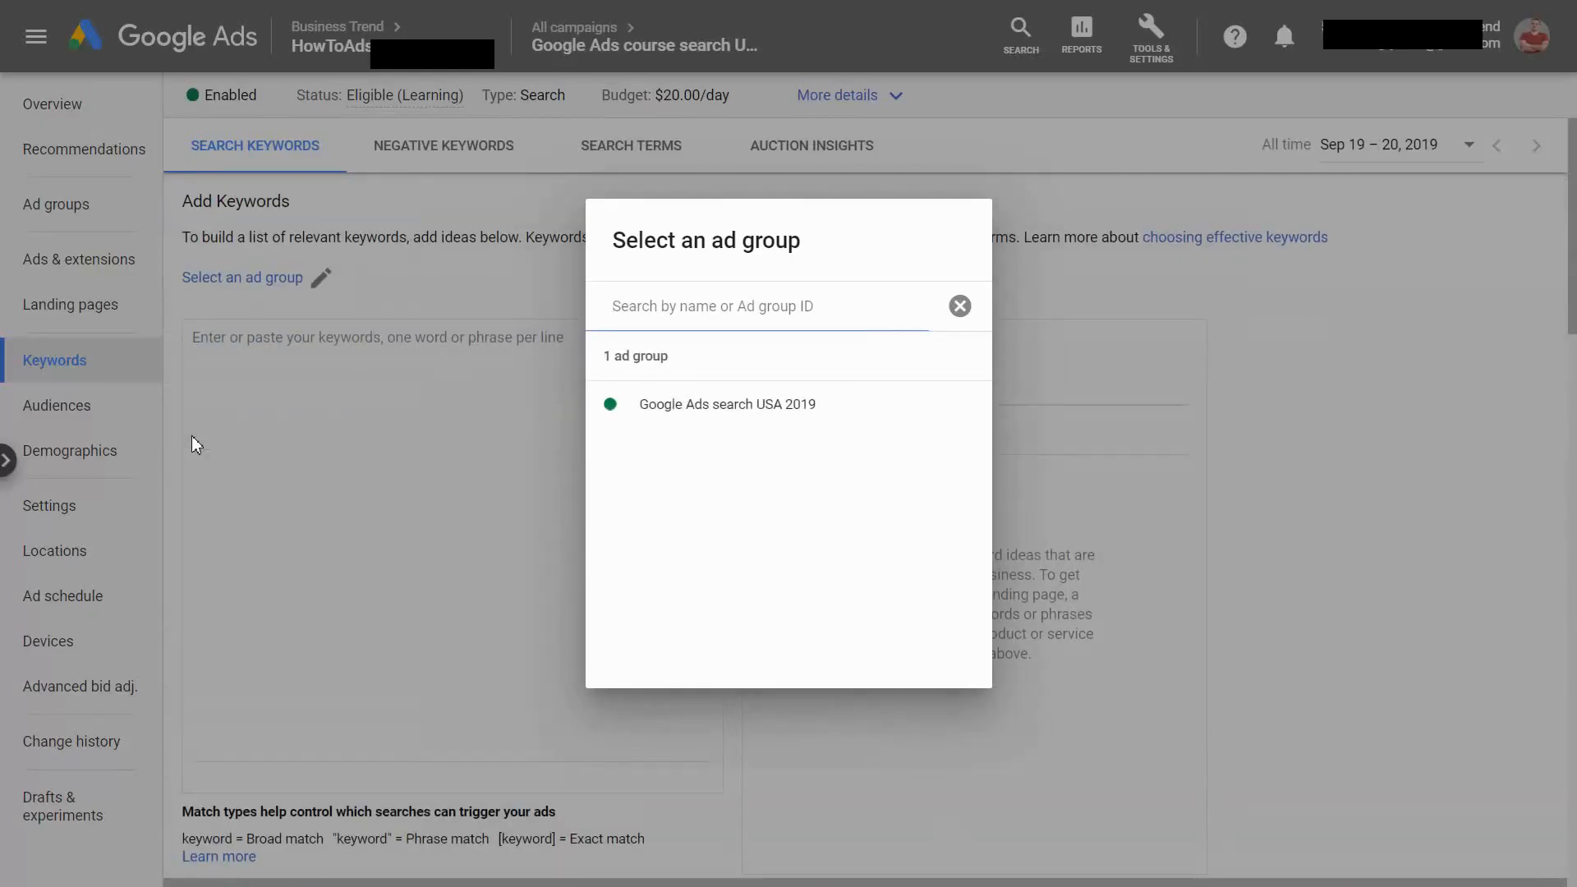
pyautogui.click(657, 404)
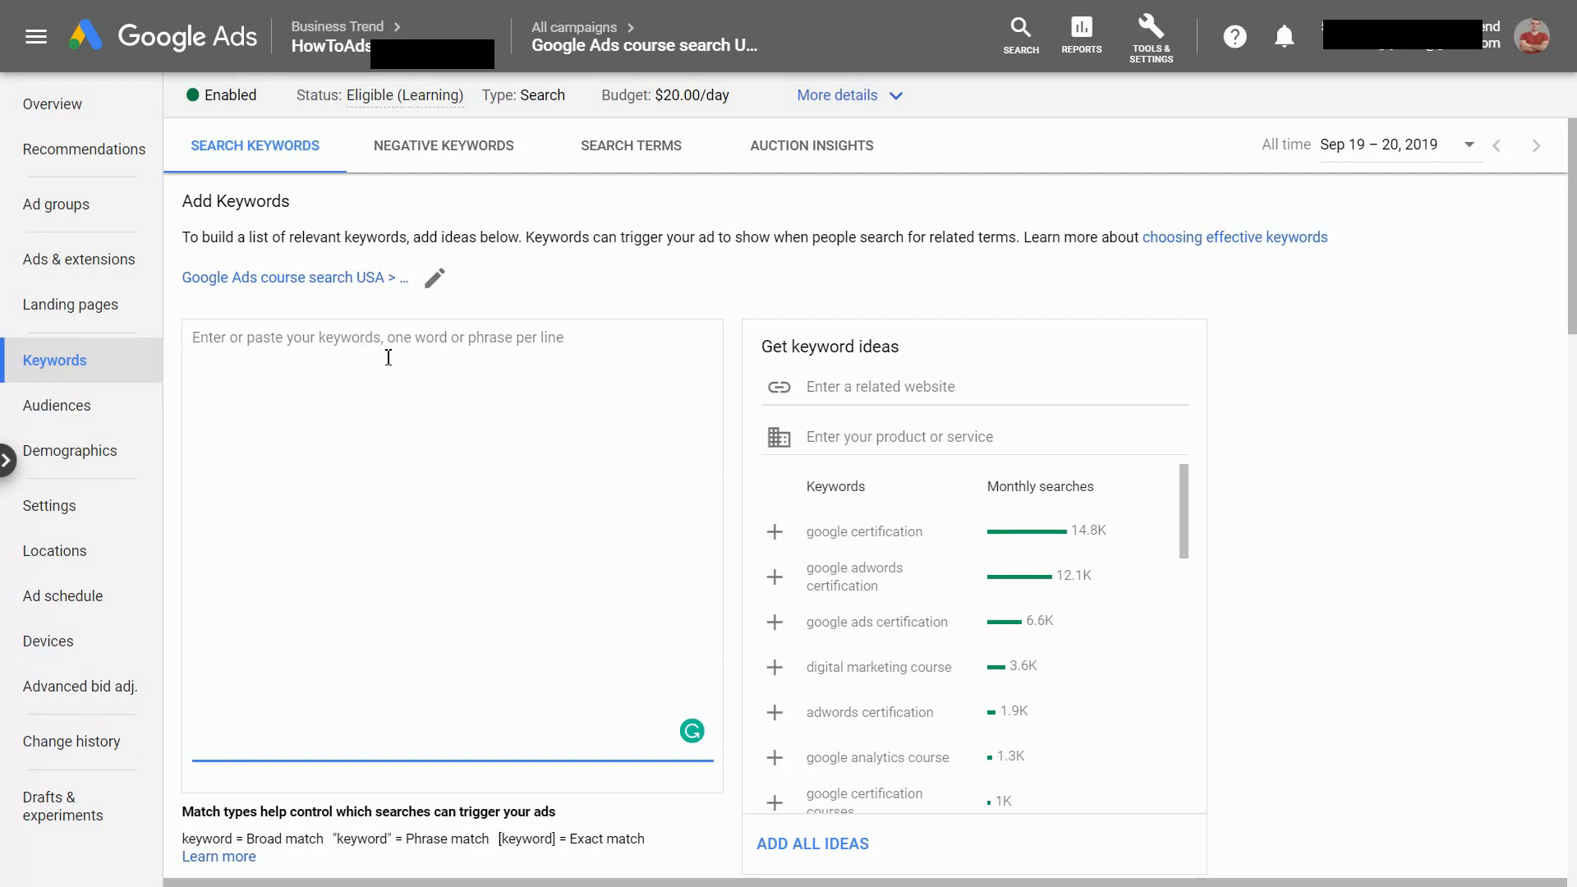
pyautogui.write('google ad')
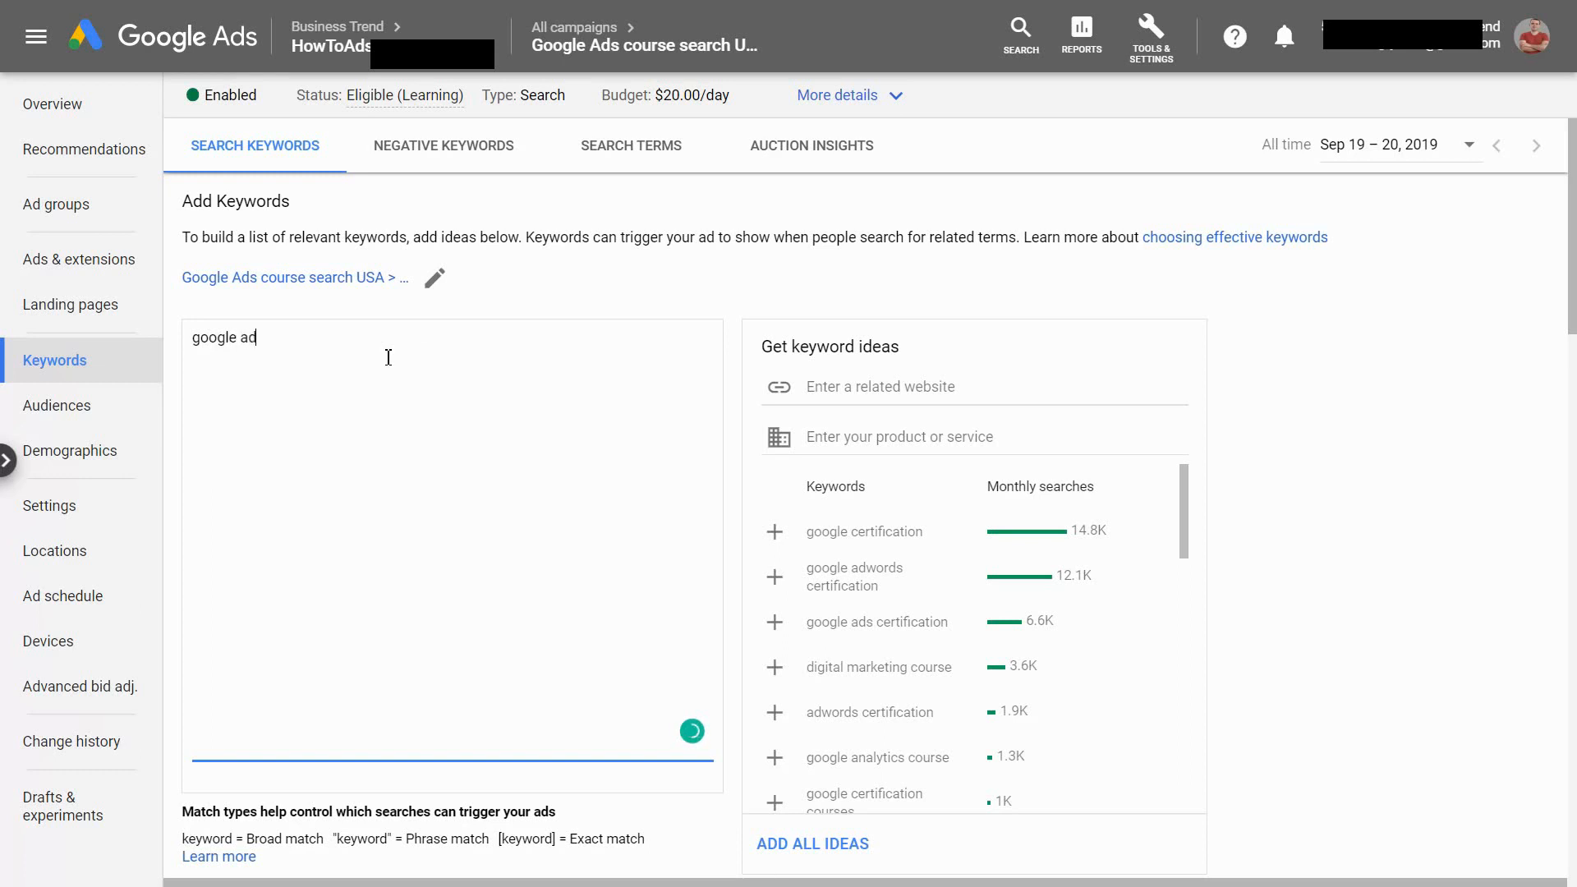
pyautogui.write('s courses')
pyautogui.moveTo(355, 353); pyautogui.dragTo(199, 342)
pyautogui.click(360, 358)
pyautogui.moveTo(345, 345); pyautogui.dragTo(192, 342)
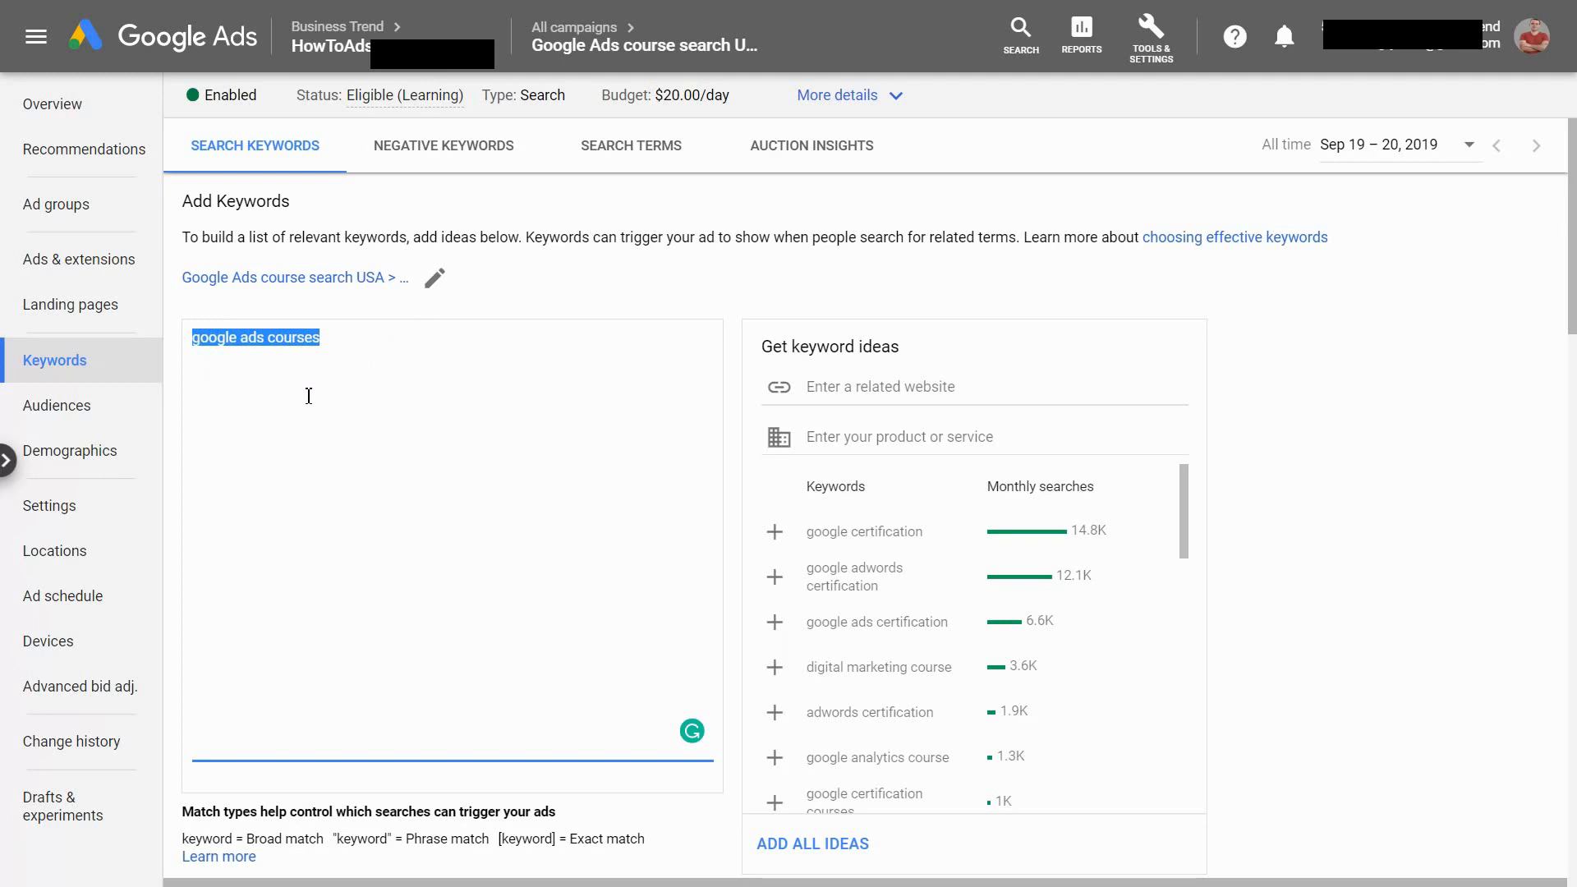
pyautogui.click(306, 345)
pyautogui.moveTo(340, 339); pyautogui.dragTo(187, 350)
# List google, ads, courses and driving courses on separate lines below google ads courses
pyautogui.click(353, 351)
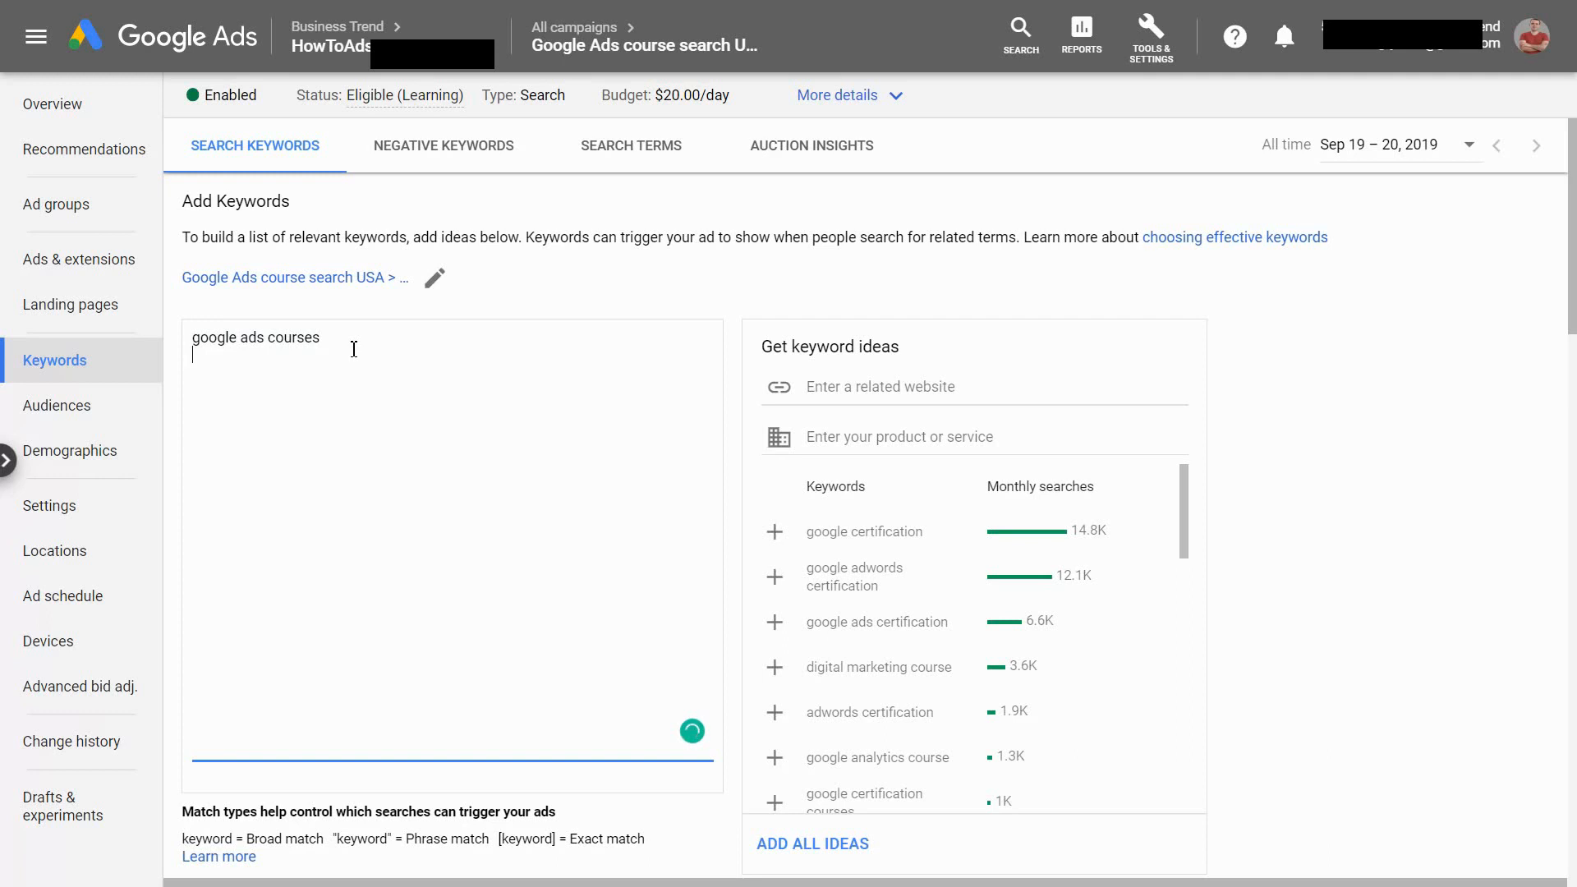
pyautogui.write('google ads')
pyautogui.press('Return')
pyautogui.write('courses')
pyautogui.write('driving c')
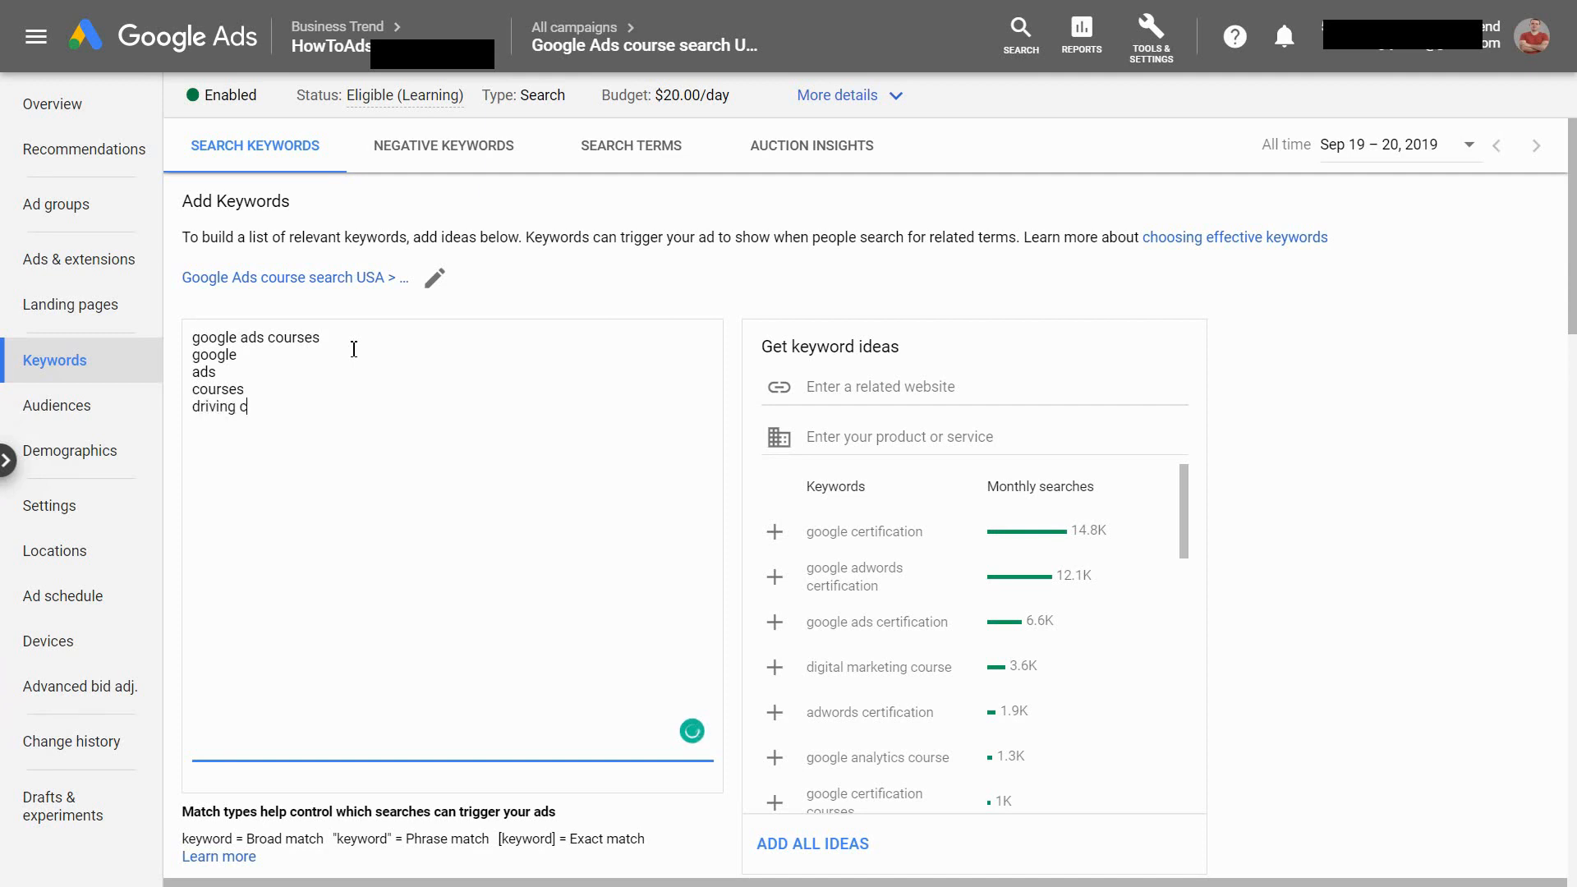
pyautogui.write('ourses')
pyautogui.moveTo(367, 408); pyautogui.dragTo(188, 364)
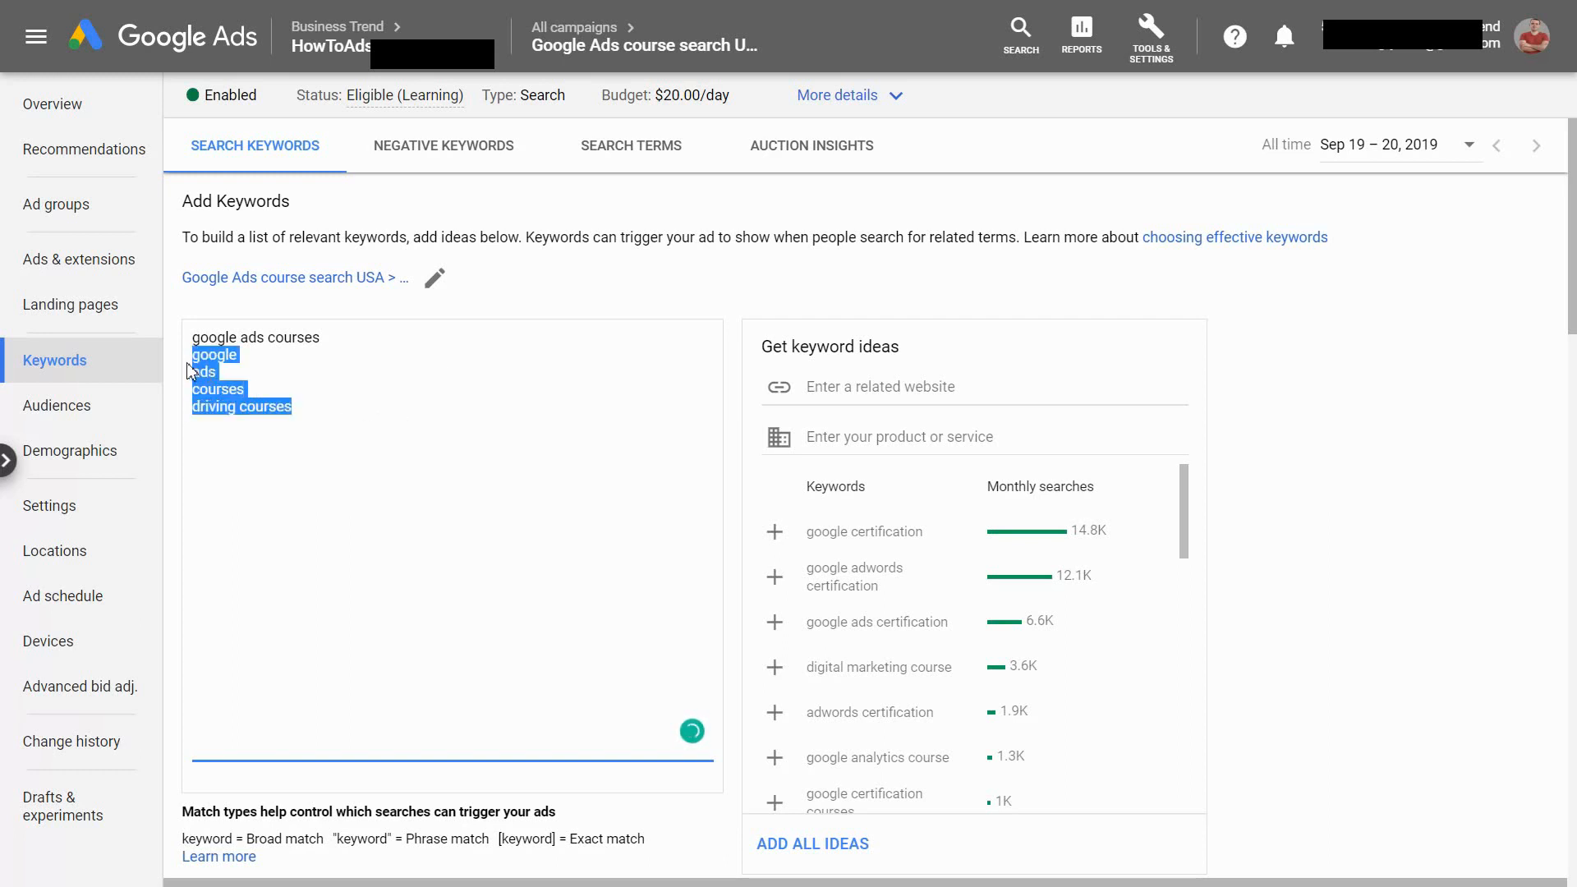
pyautogui.click(197, 376)
pyautogui.moveTo(412, 416); pyautogui.dragTo(194, 357)
pyautogui.click(215, 378)
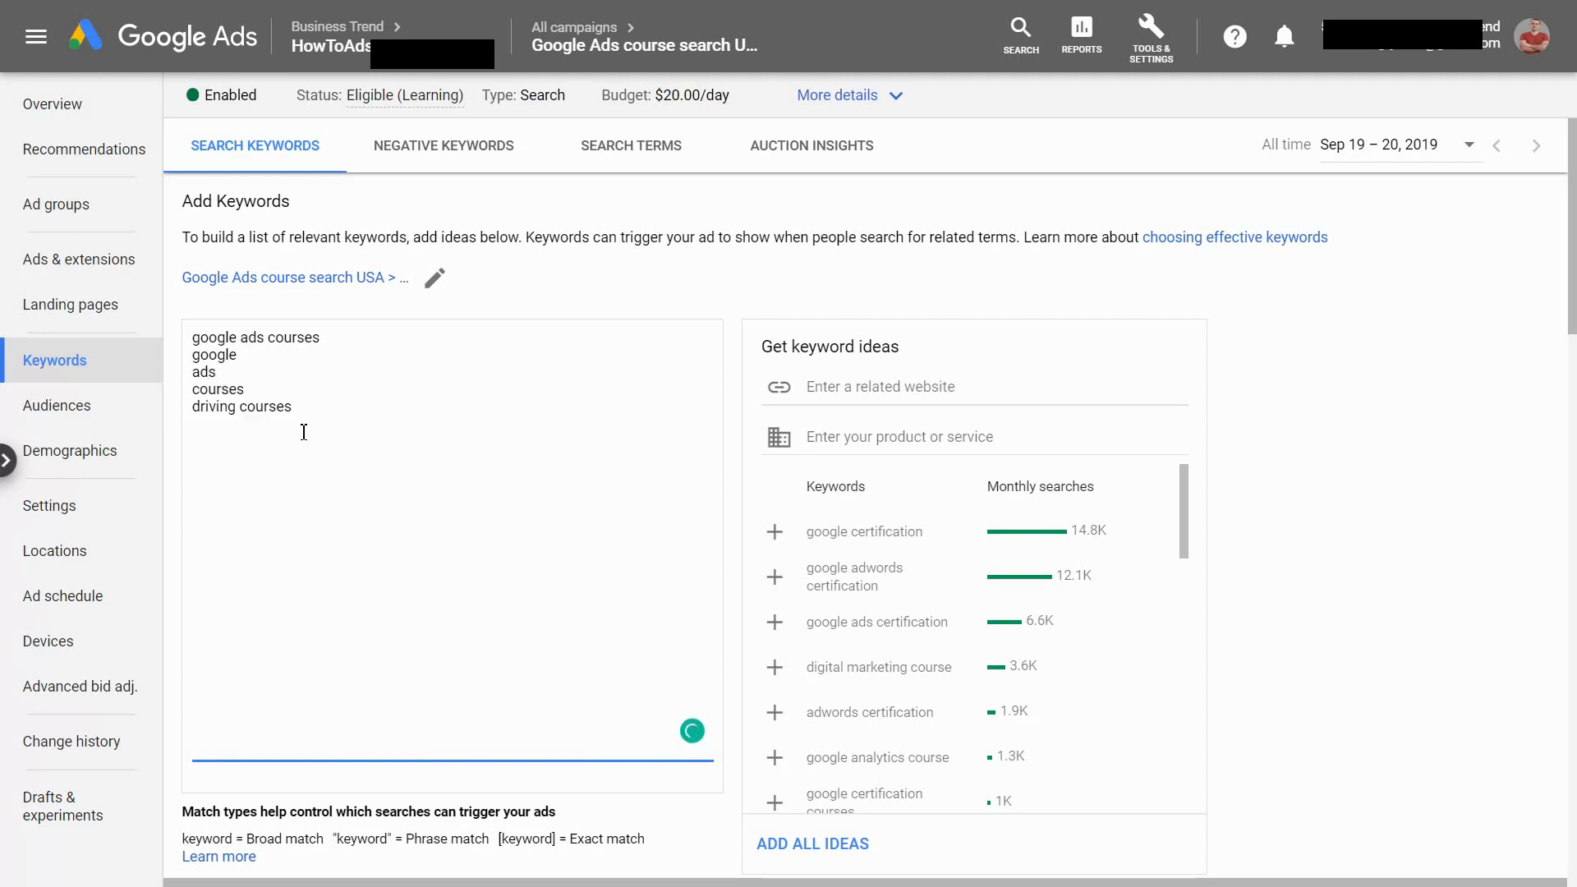
pyautogui.moveTo(311, 411); pyautogui.dragTo(206, 408)
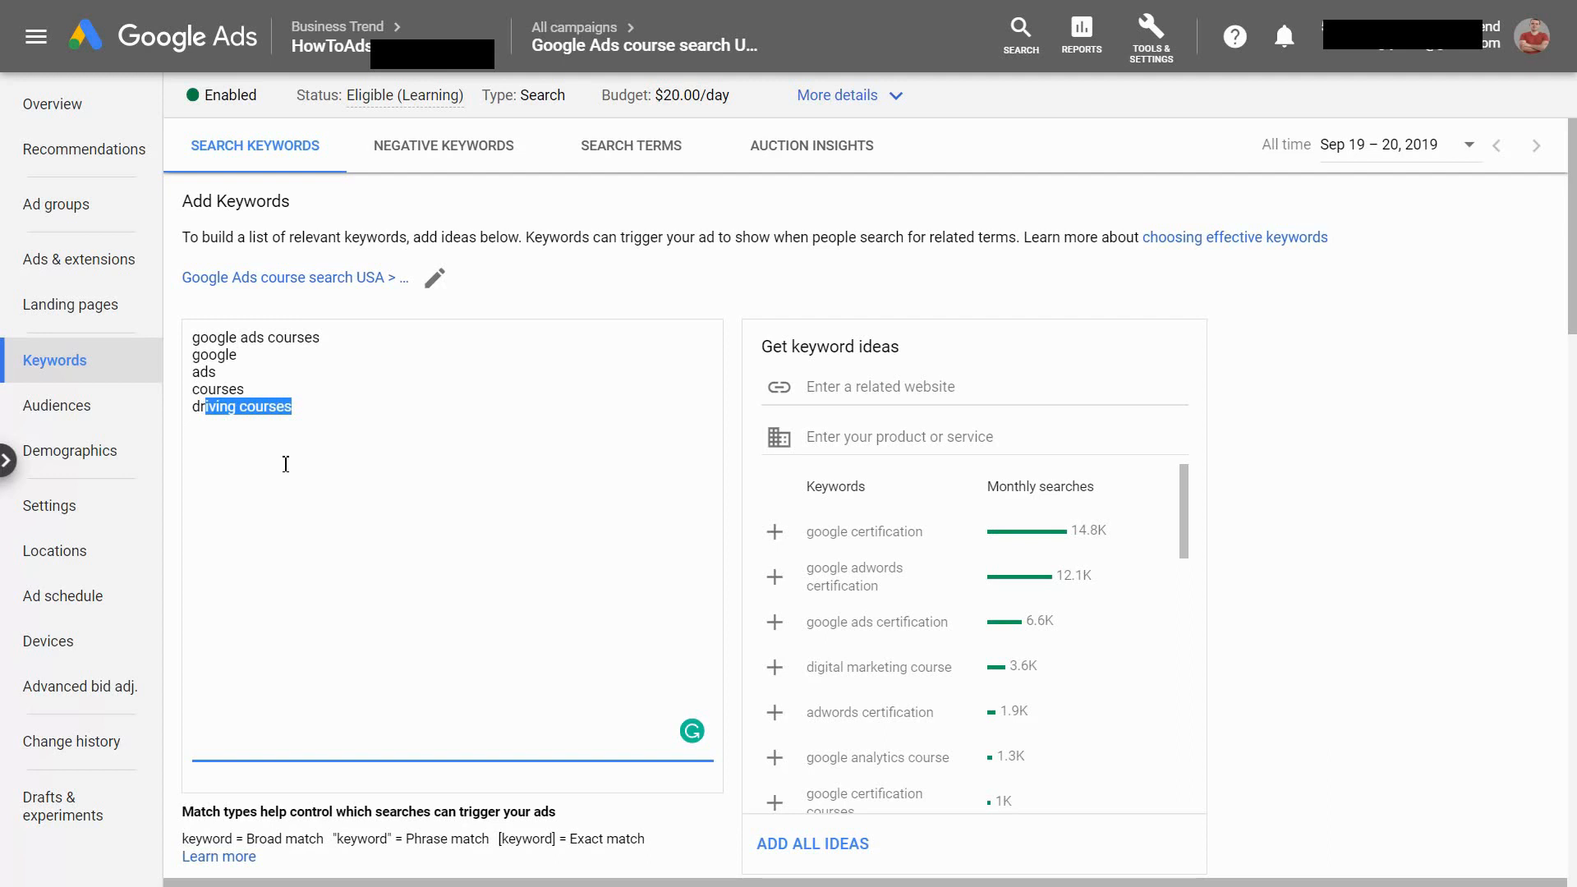
# Insert a blank line below google ads courses and enclose that keyword in square brackets for exact match
pyautogui.click(331, 343)
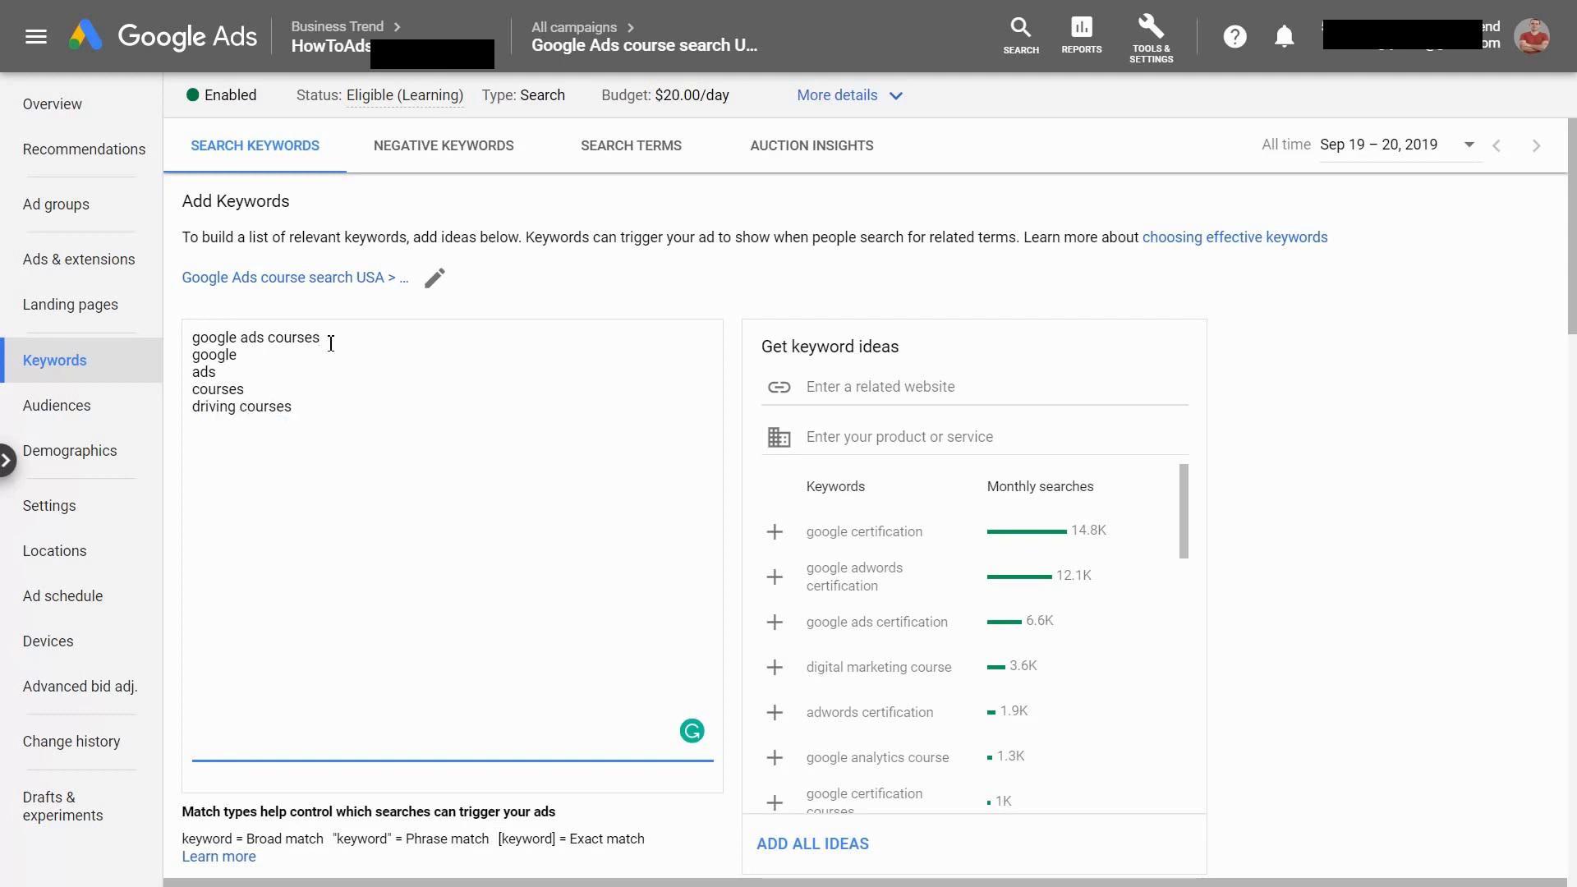
pyautogui.press('Return')
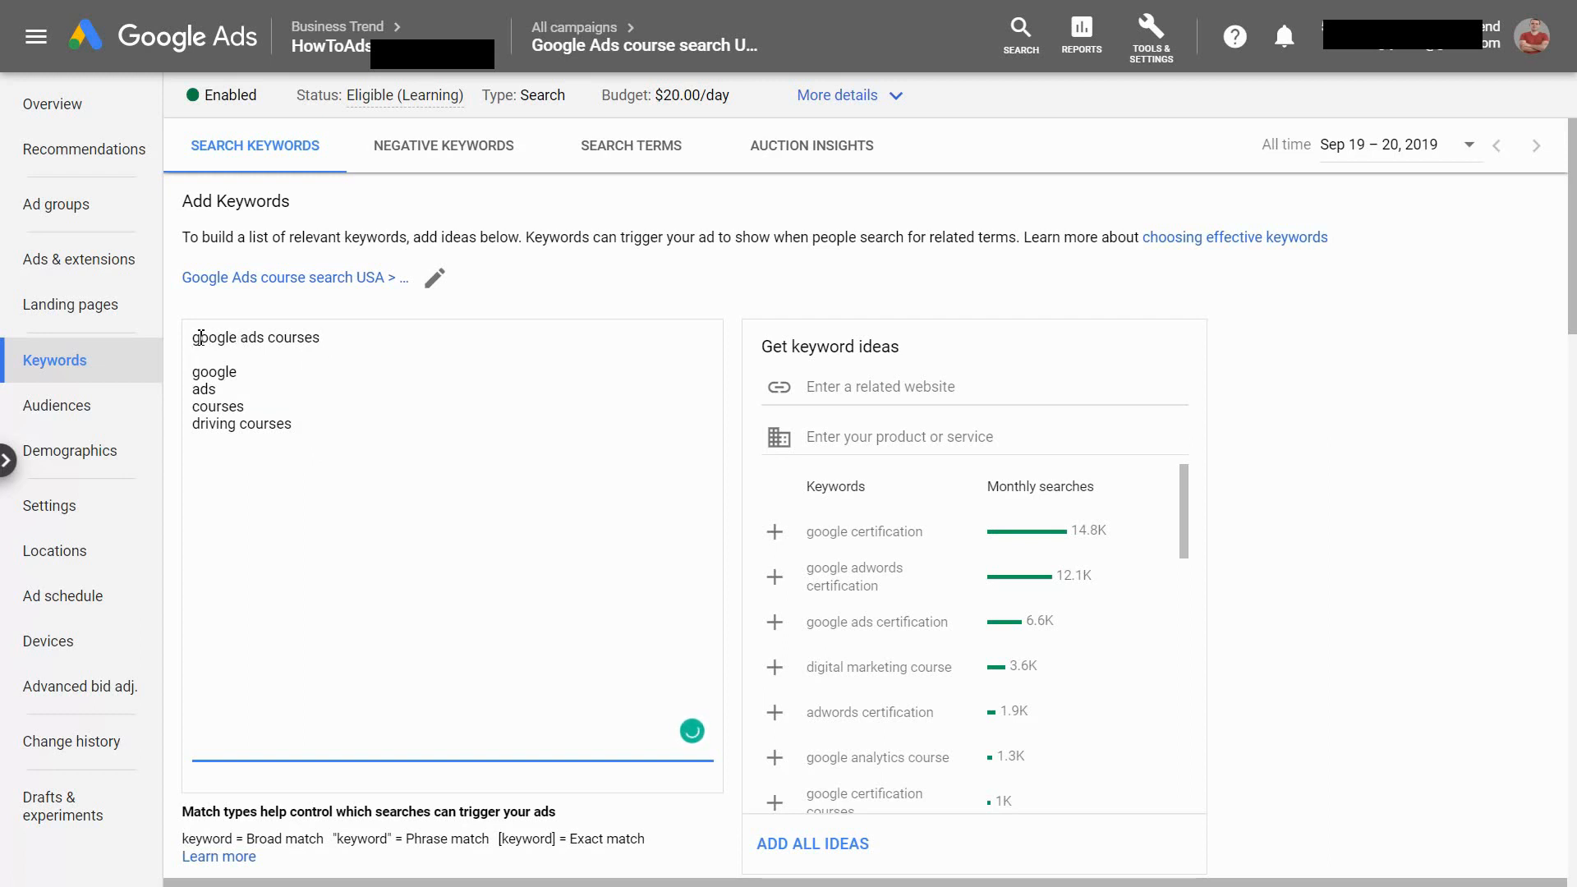
pyautogui.moveTo(196, 338); pyautogui.dragTo(325, 339)
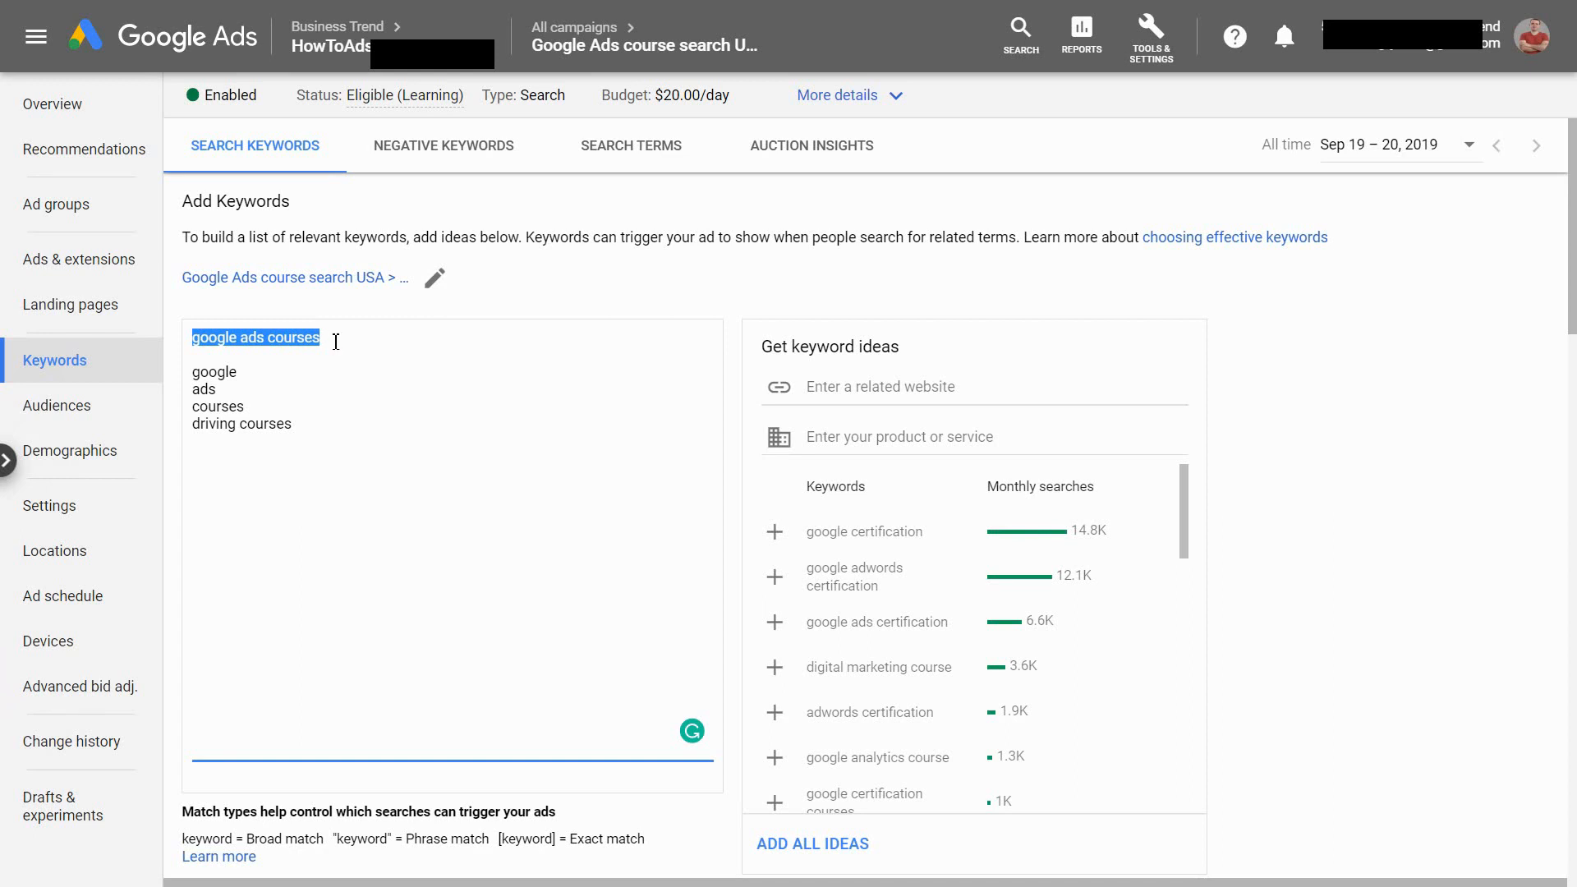
pyautogui.click(341, 341)
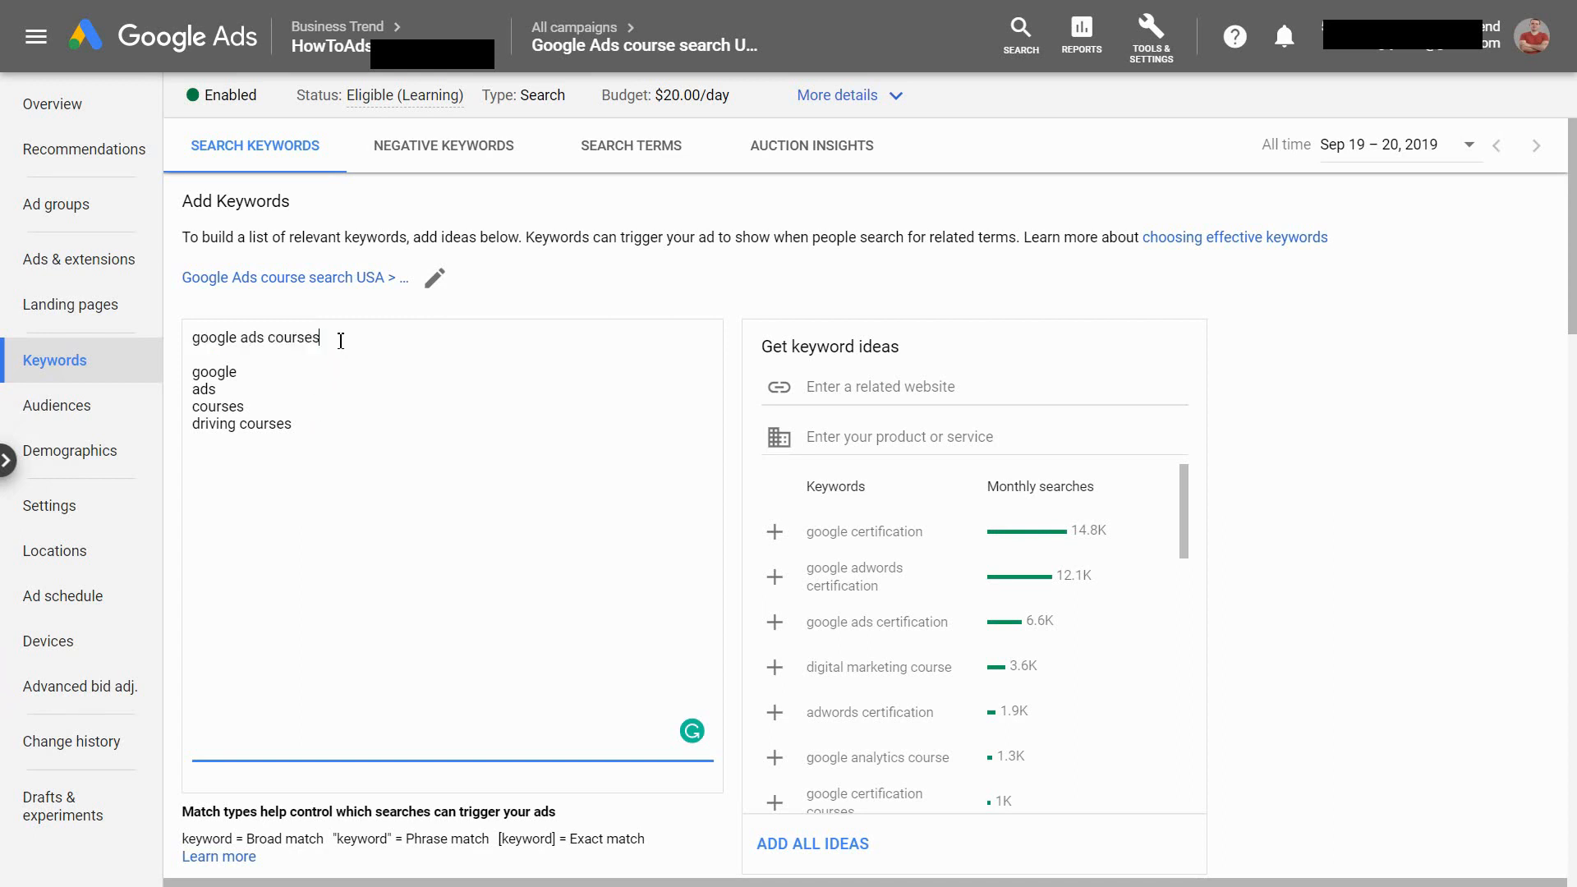
pyautogui.write(']')
pyautogui.click(197, 336)
pyautogui.write('[')
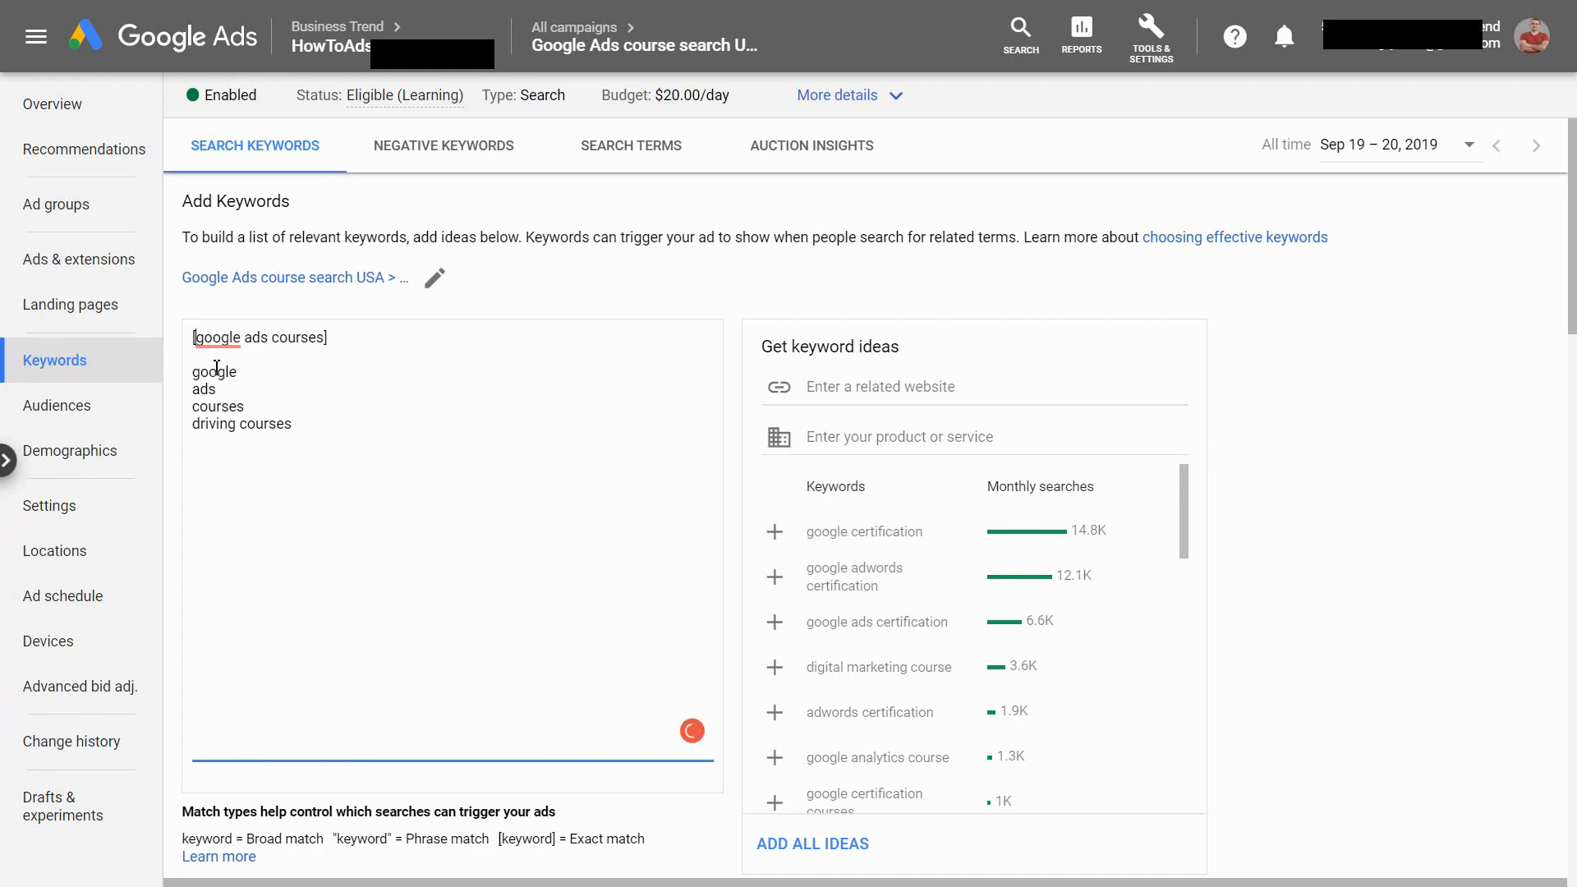
# Correct the first word of the bracketed keyword to Google using the suggested capitalization
pyautogui.doubleClick(217, 337)
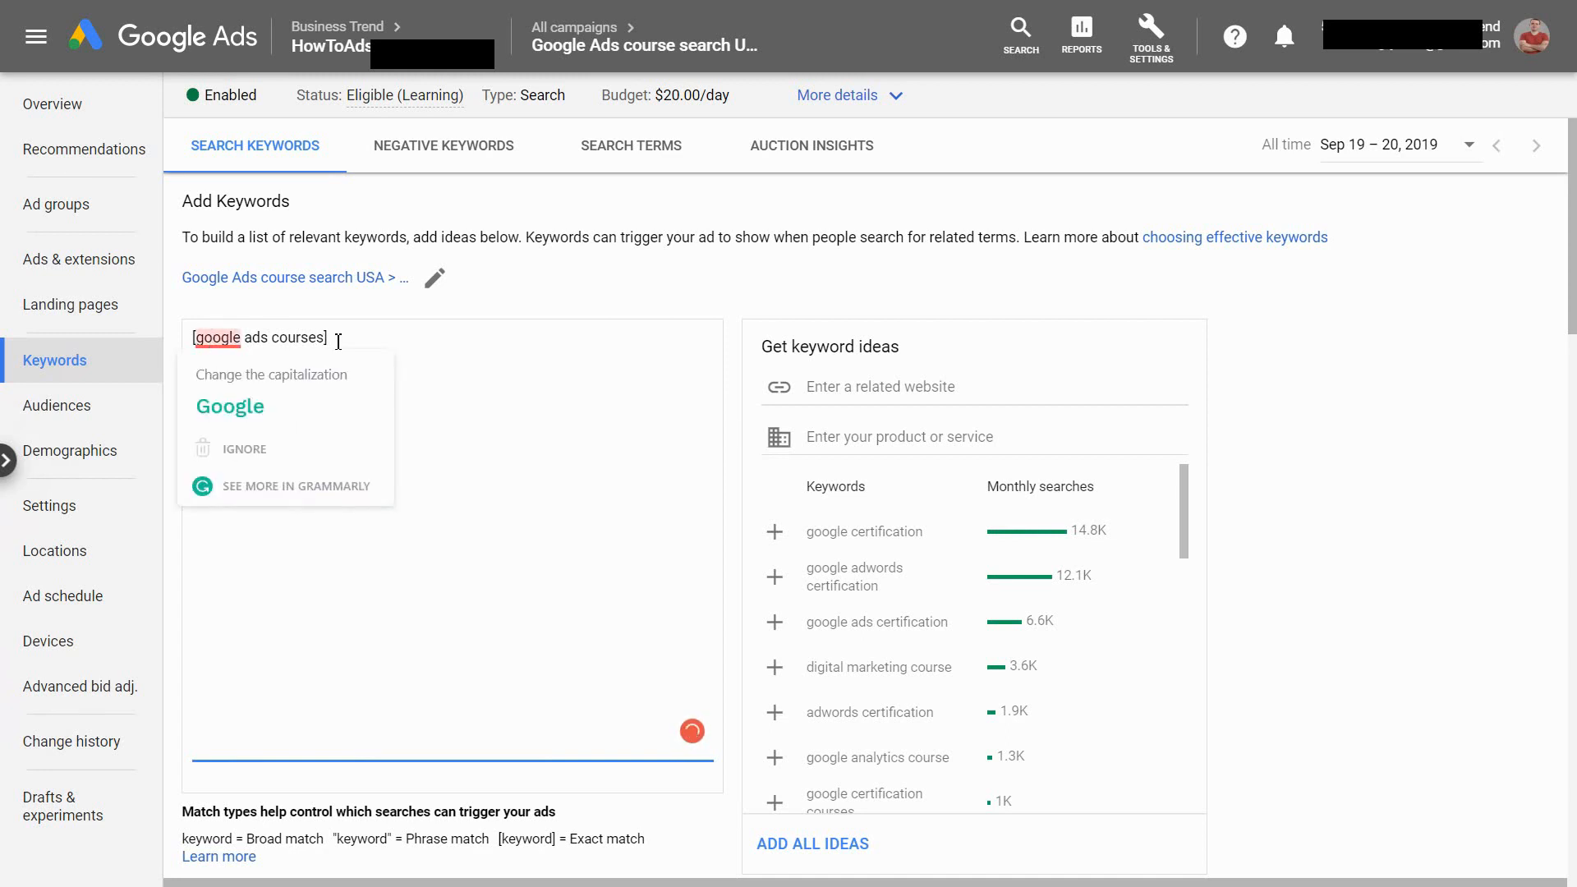
pyautogui.moveTo(327, 337); pyautogui.dragTo(193, 343)
pyautogui.click(212, 401)
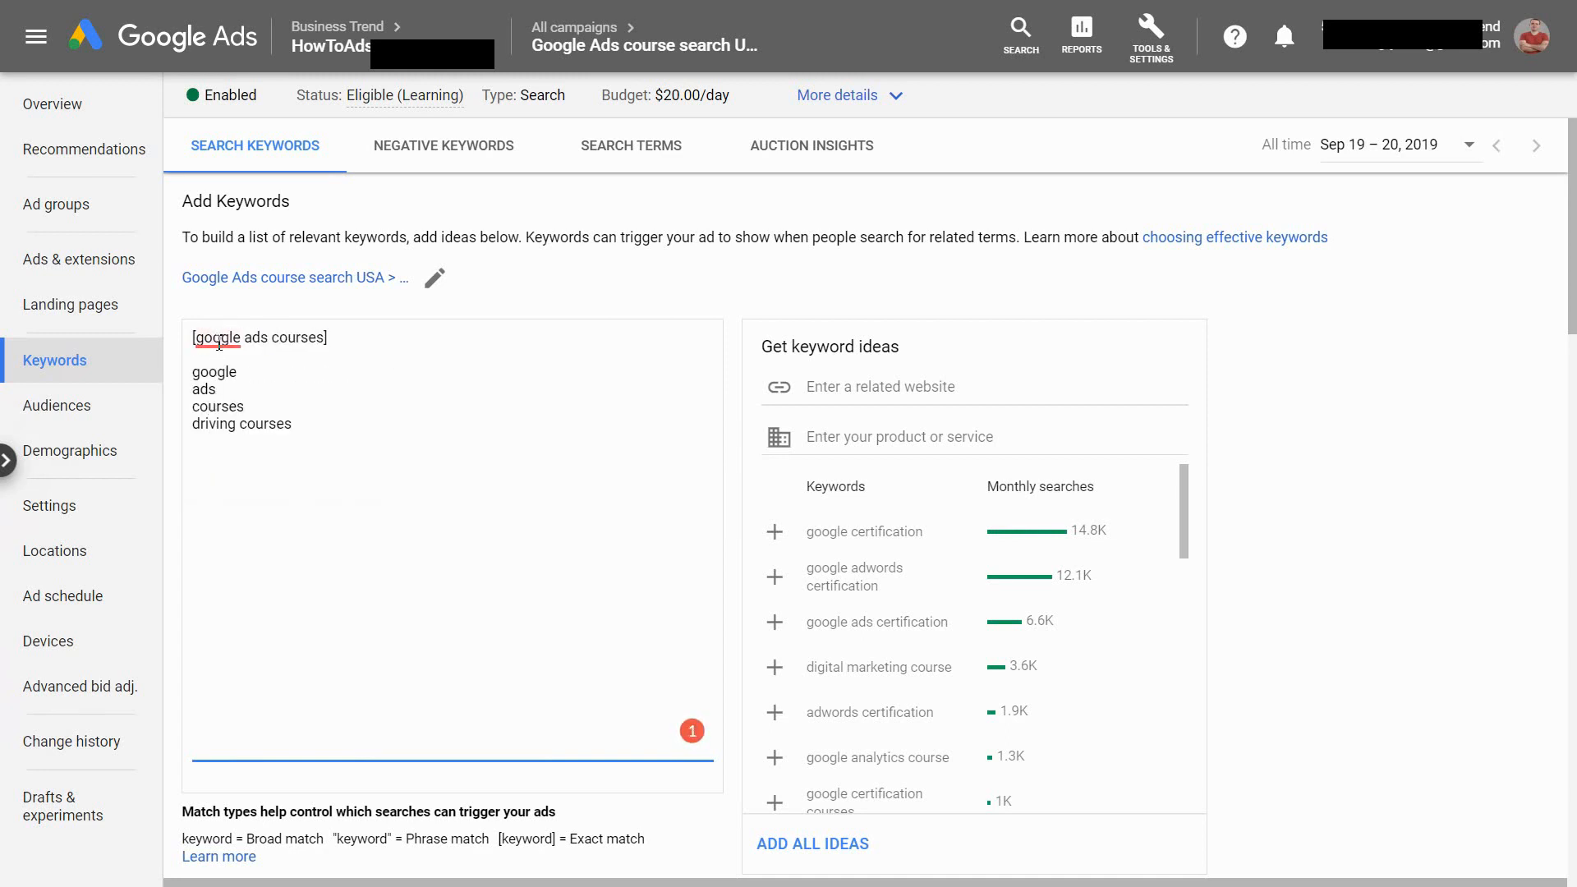
pyautogui.moveTo(219, 344)
pyautogui.click(230, 406)
pyautogui.click(267, 373)
# Replace the four example lines below the bracketed keyword with the single keyword Google Ads Courses
pyautogui.moveTo(320, 423); pyautogui.dragTo(190, 380)
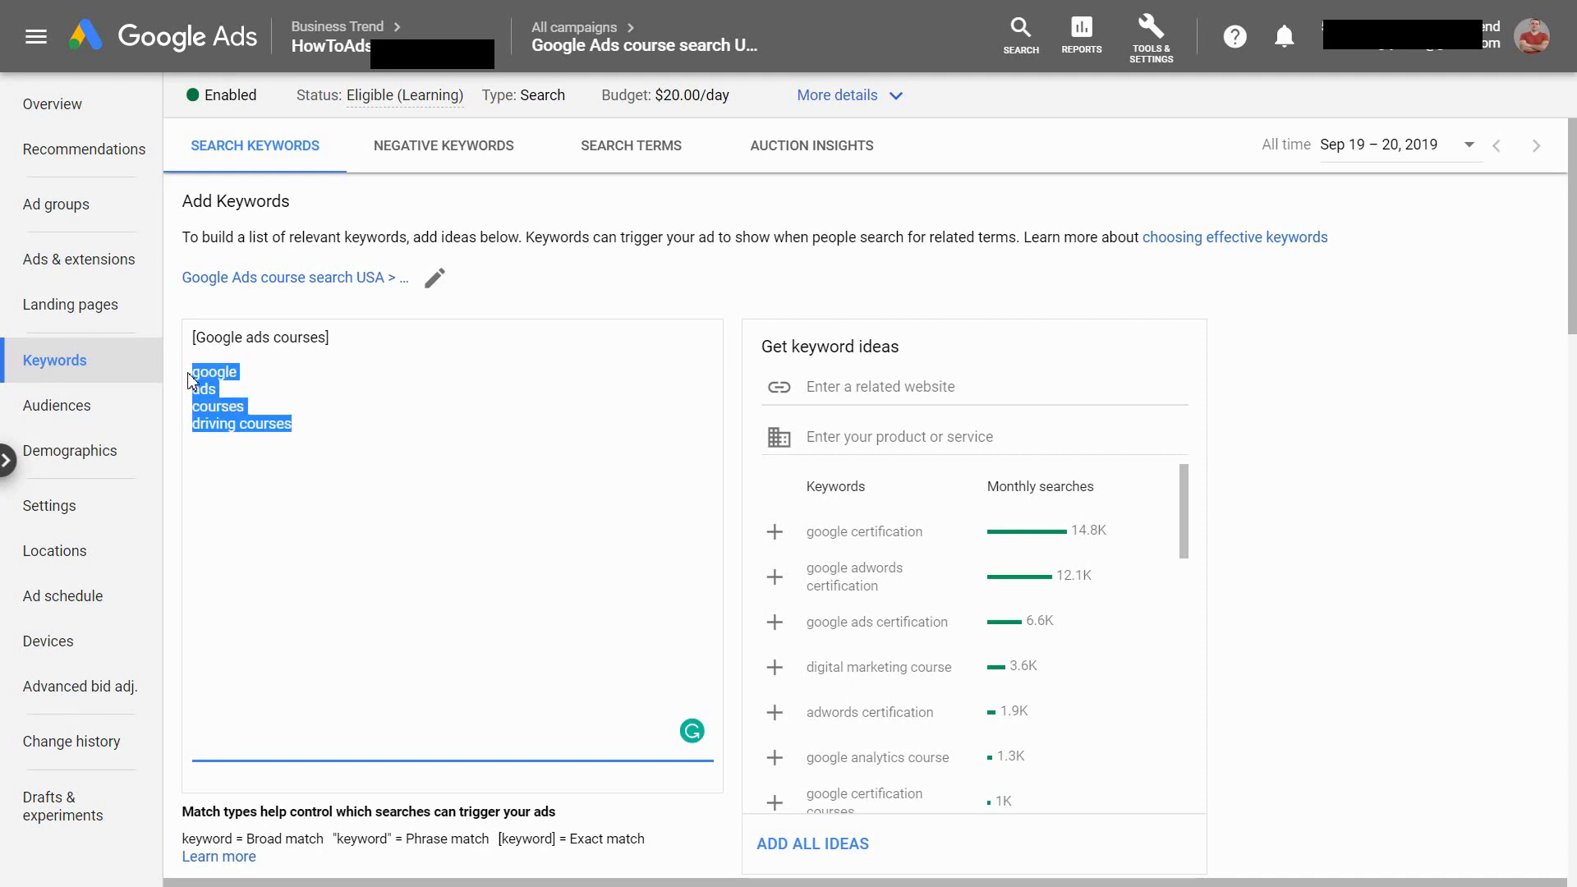
pyautogui.write('Google')
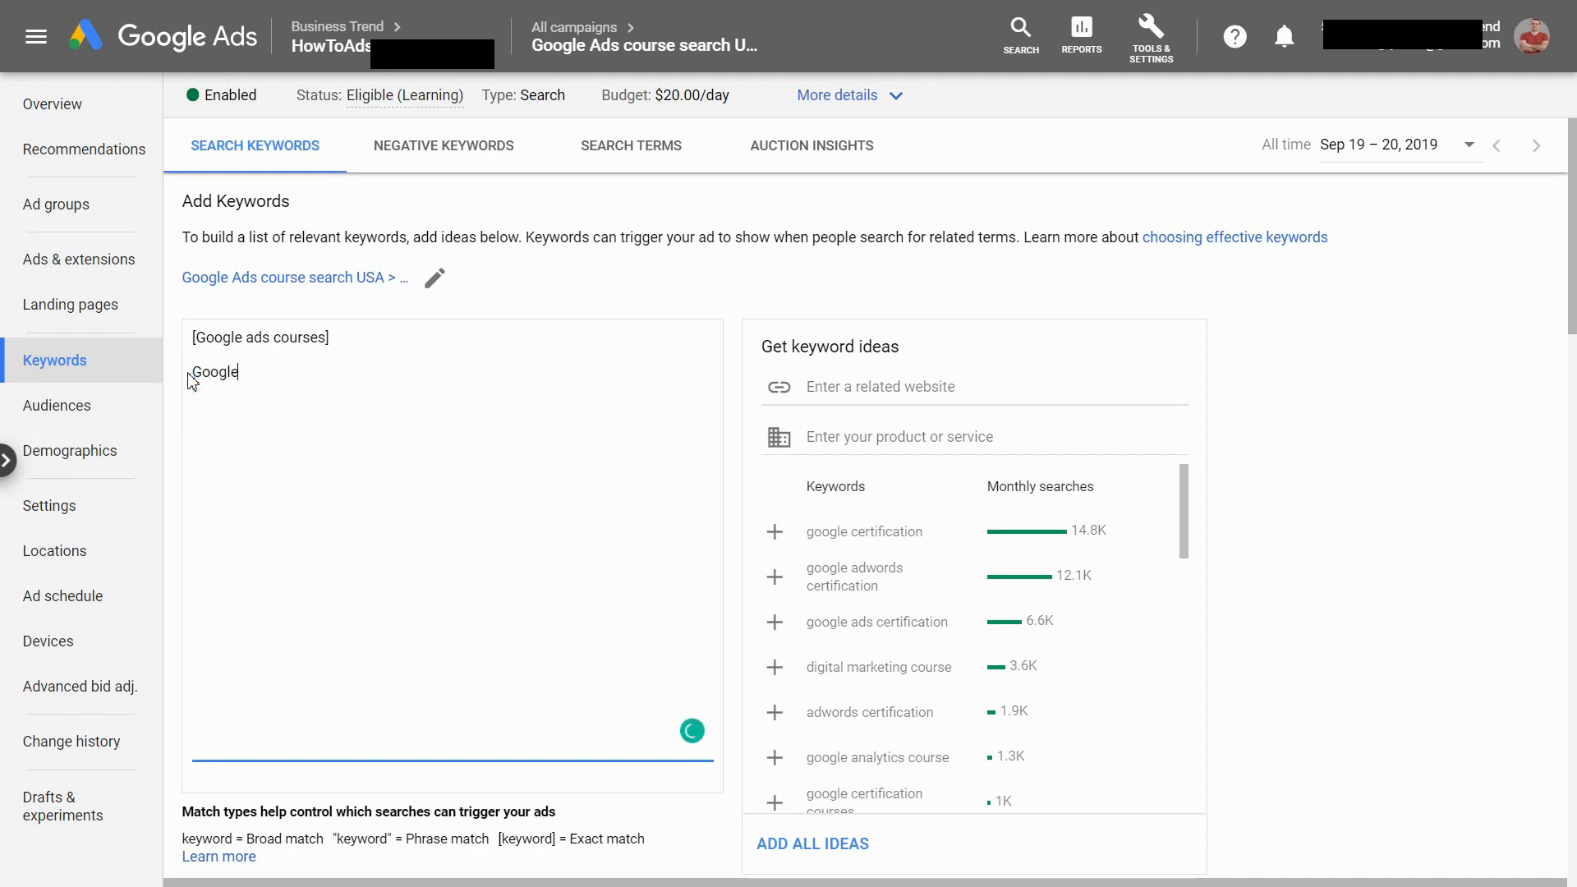
pyautogui.write(' ads courses')
pyautogui.click(251, 374)
pyautogui.press('BackSpace')
pyautogui.write('A')
pyautogui.click(287, 374)
pyautogui.press('BackSpace')
pyautogui.write('C')
pyautogui.click(352, 372)
pyautogui.click(194, 372)
pyautogui.write('Free')
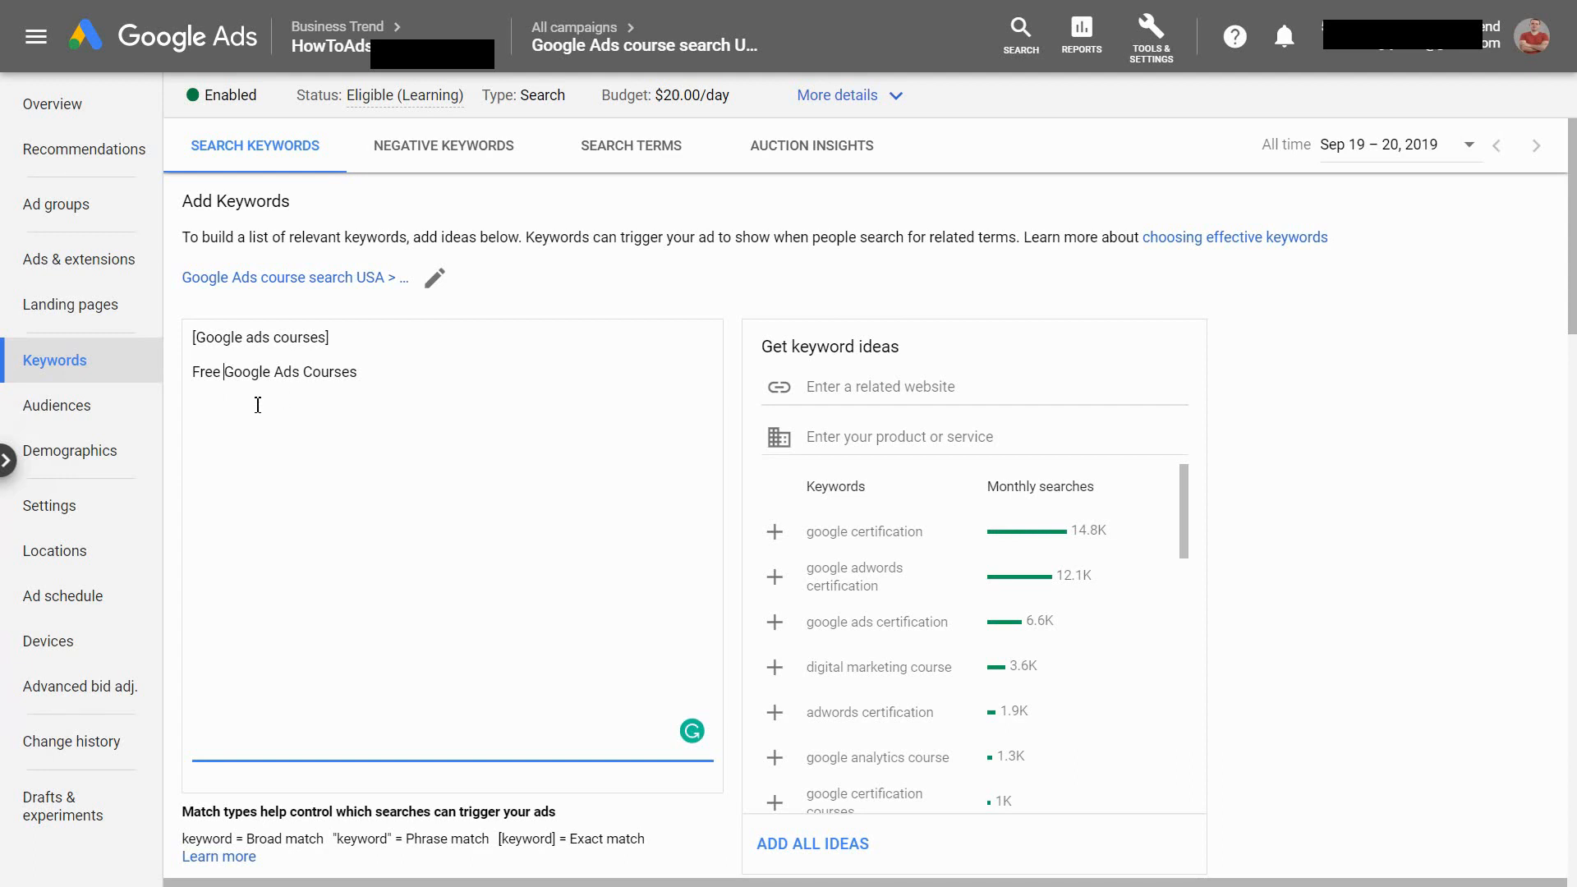
pyautogui.press('BackSpace')
pyautogui.press('BackSpace')
pyautogui.press('BackSpace')
pyautogui.press('BackSpace')
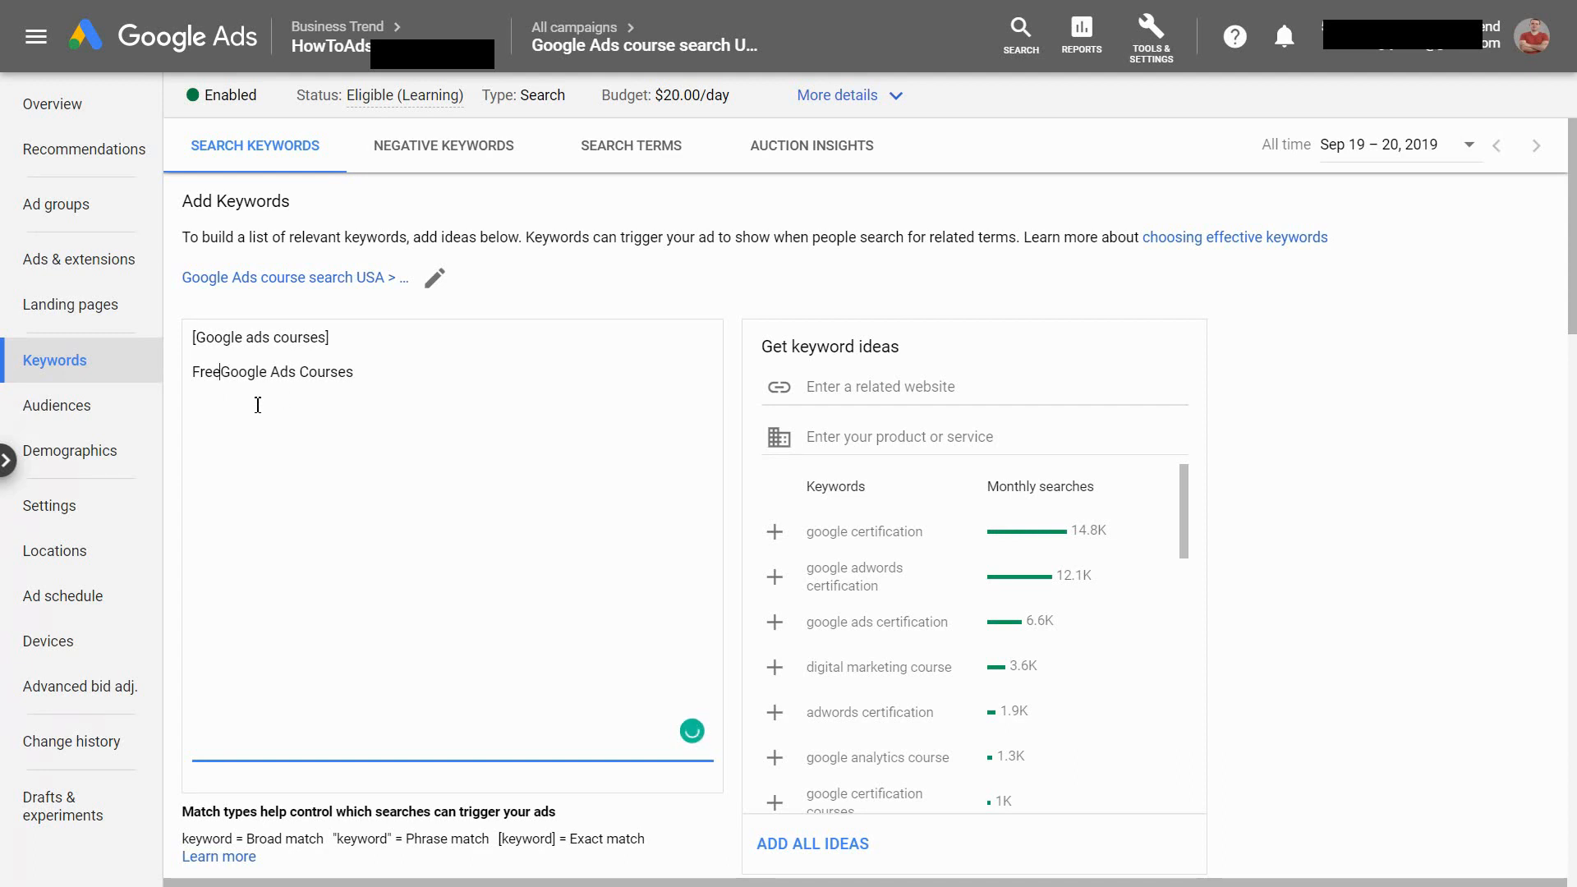
pyautogui.press('BackSpace')
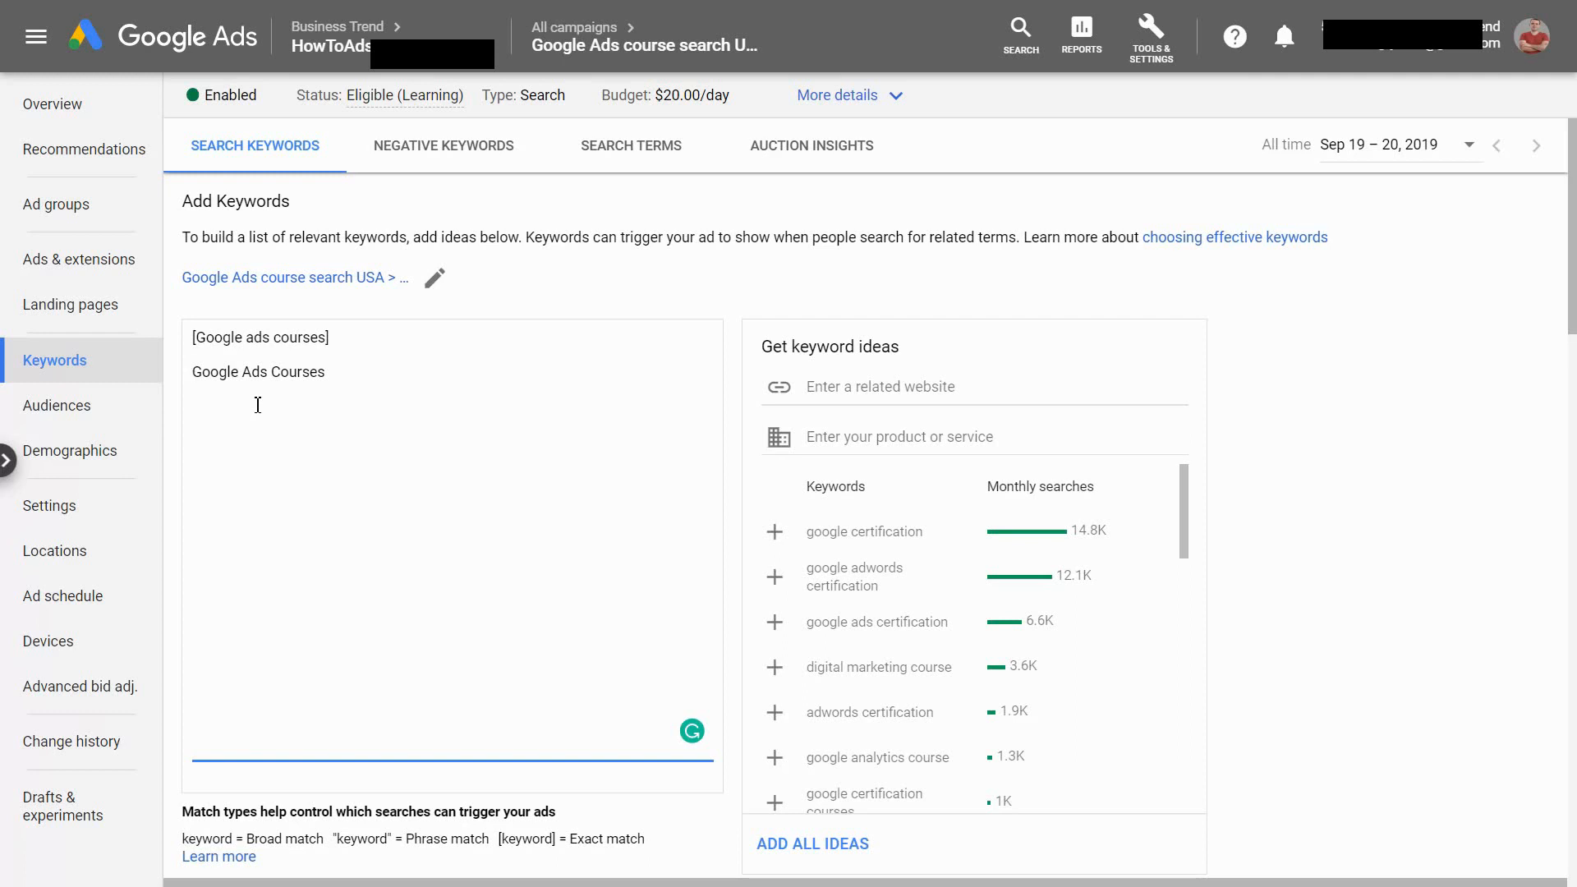
# Move the unbracketed keyword Google Ads Courses to the first line, above [Google ads courses], with a blank line between them
pyautogui.click(346, 374)
pyautogui.moveTo(355, 337); pyautogui.dragTo(194, 339)
pyautogui.click(269, 379)
pyautogui.hotkey('ctrl', 'shift', 'Left')
pyautogui.hotkey('ctrl', 'shift', 'Left')
pyautogui.hotkey('ctrl', 'shift', 'Left')
pyautogui.moveTo(343, 378); pyautogui.dragTo(217, 378)
pyautogui.hotkey('ctrl', 'c')
pyautogui.press('BackSpace')
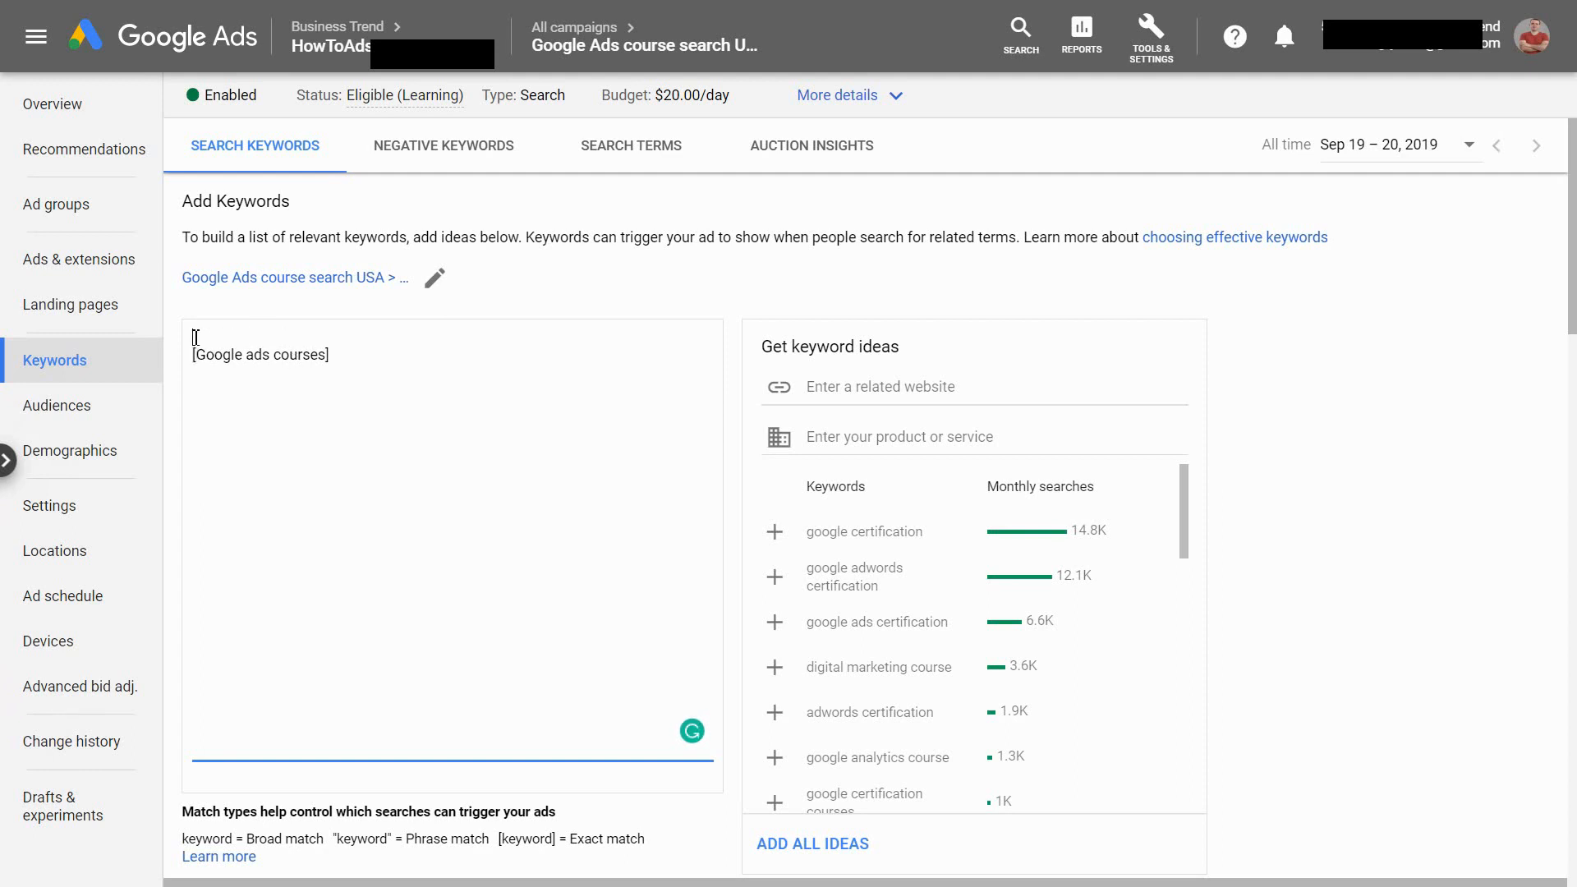
pyautogui.hotkey('ctrl', 'v')
pyautogui.press('Return')
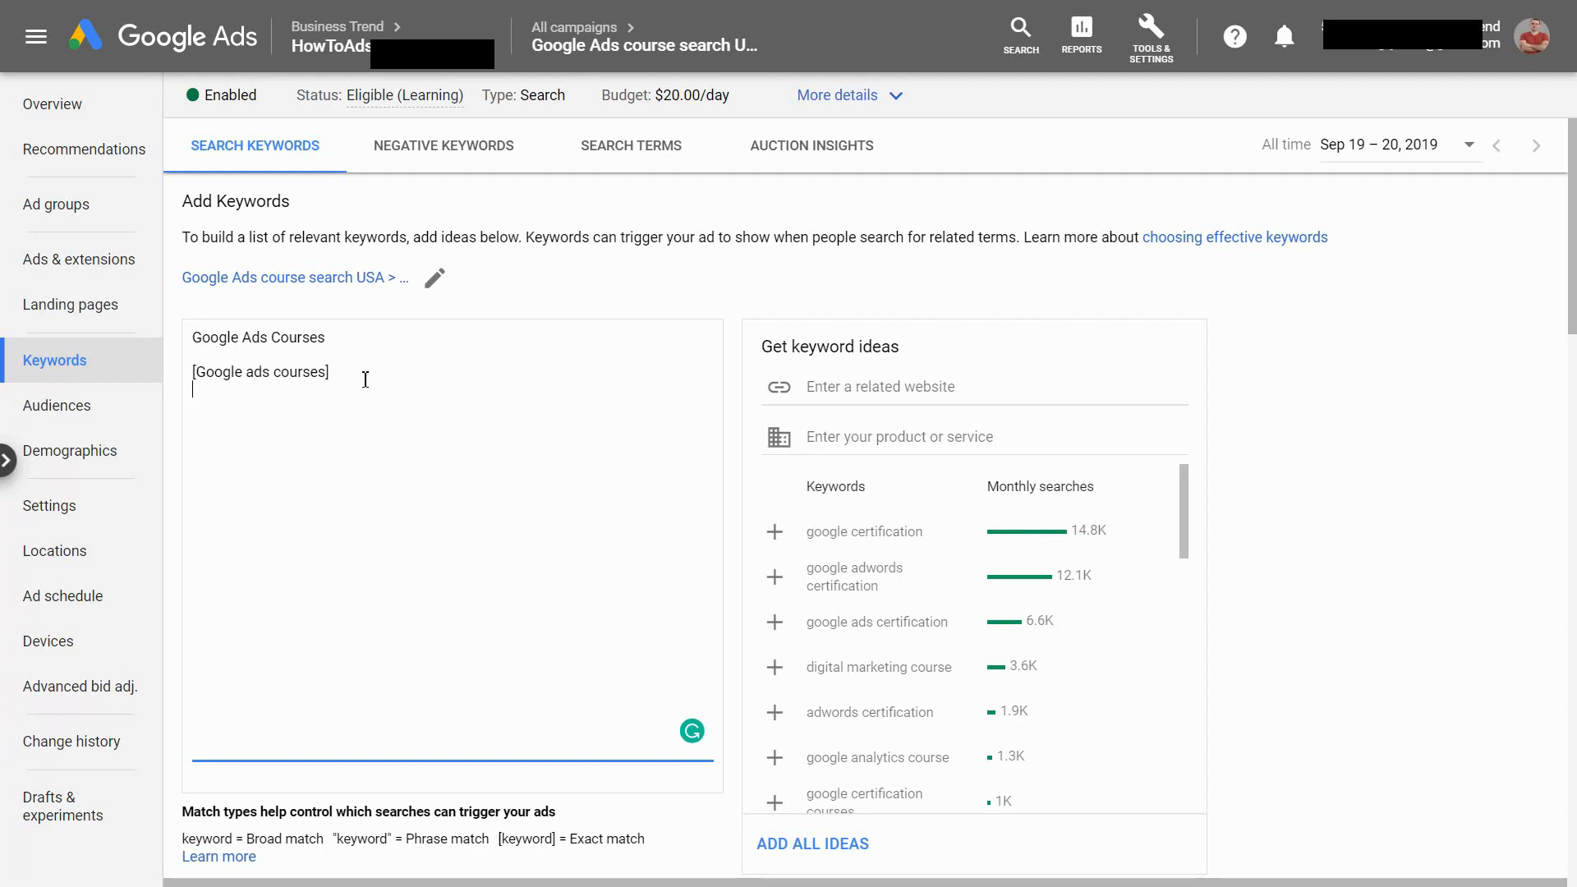
# Add the phrase match keyword "Google Ads Course" in quotation marks below the bracketed keyword
pyautogui.press('Return')
pyautogui.write('"')
pyautogui.write('G')
pyautogui.write('oogle Ads Cou')
pyautogui.write('rse')
# Add Google Ads Course Online and Google Ads Course on separate lines below the quoted keyword
pyautogui.write('Google ')
pyautogui.write('Ads')
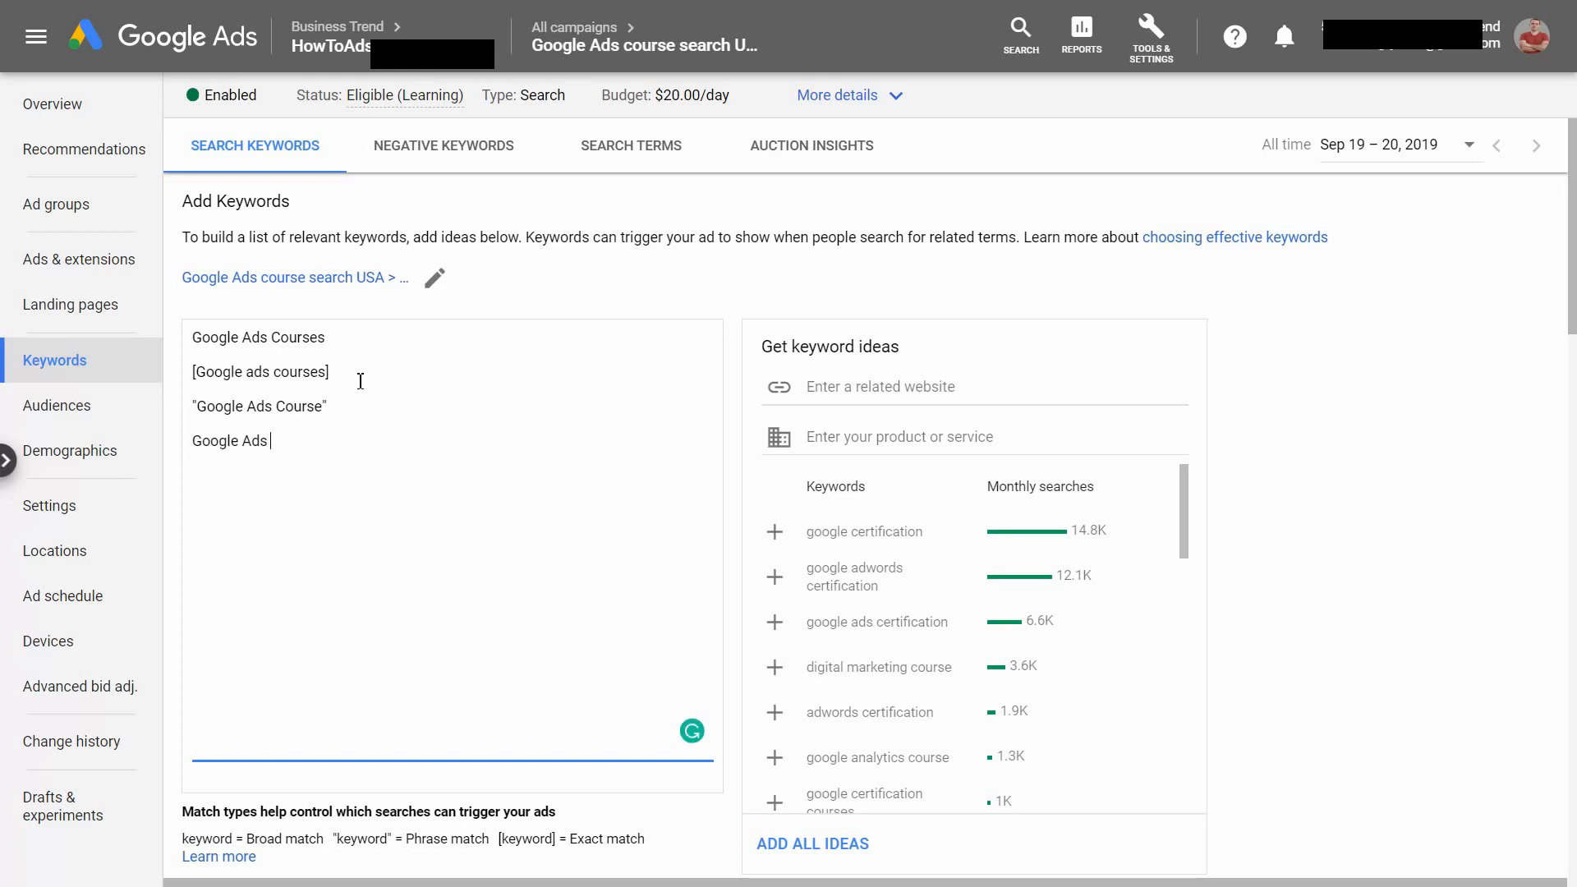
pyautogui.write(' Course Online')
pyautogui.press('Return')
pyautogui.write('Google A')
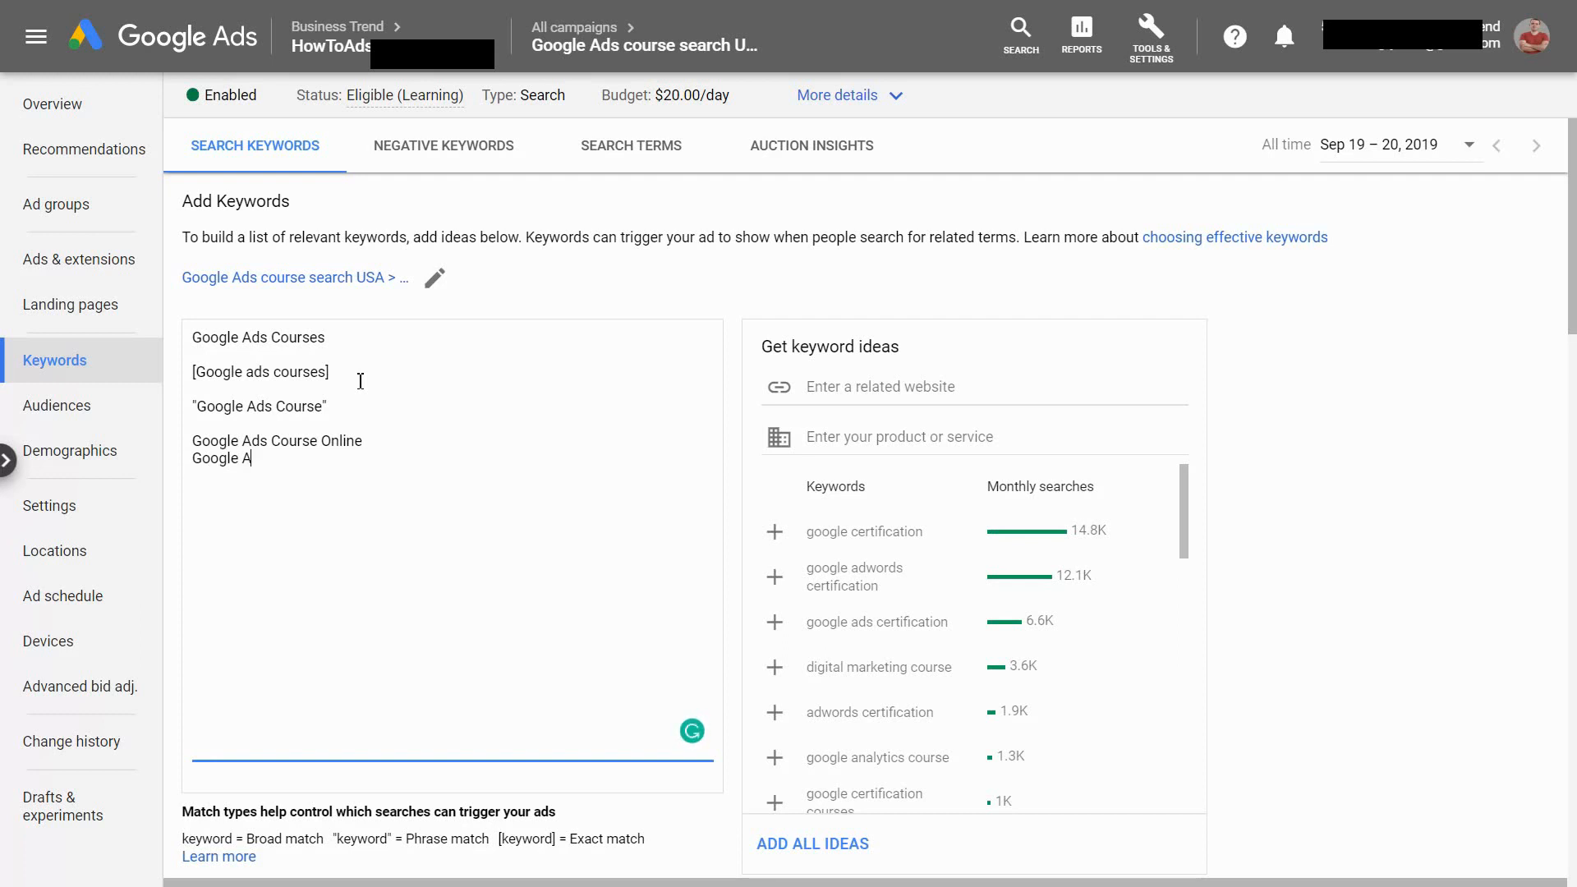
pyautogui.write('ds Course')
pyautogui.press('Return')
# Add 2020 Google Ads Course and, after a blank line, Free Google Ads Courses to the keyword list
pyautogui.write('2020 Google')
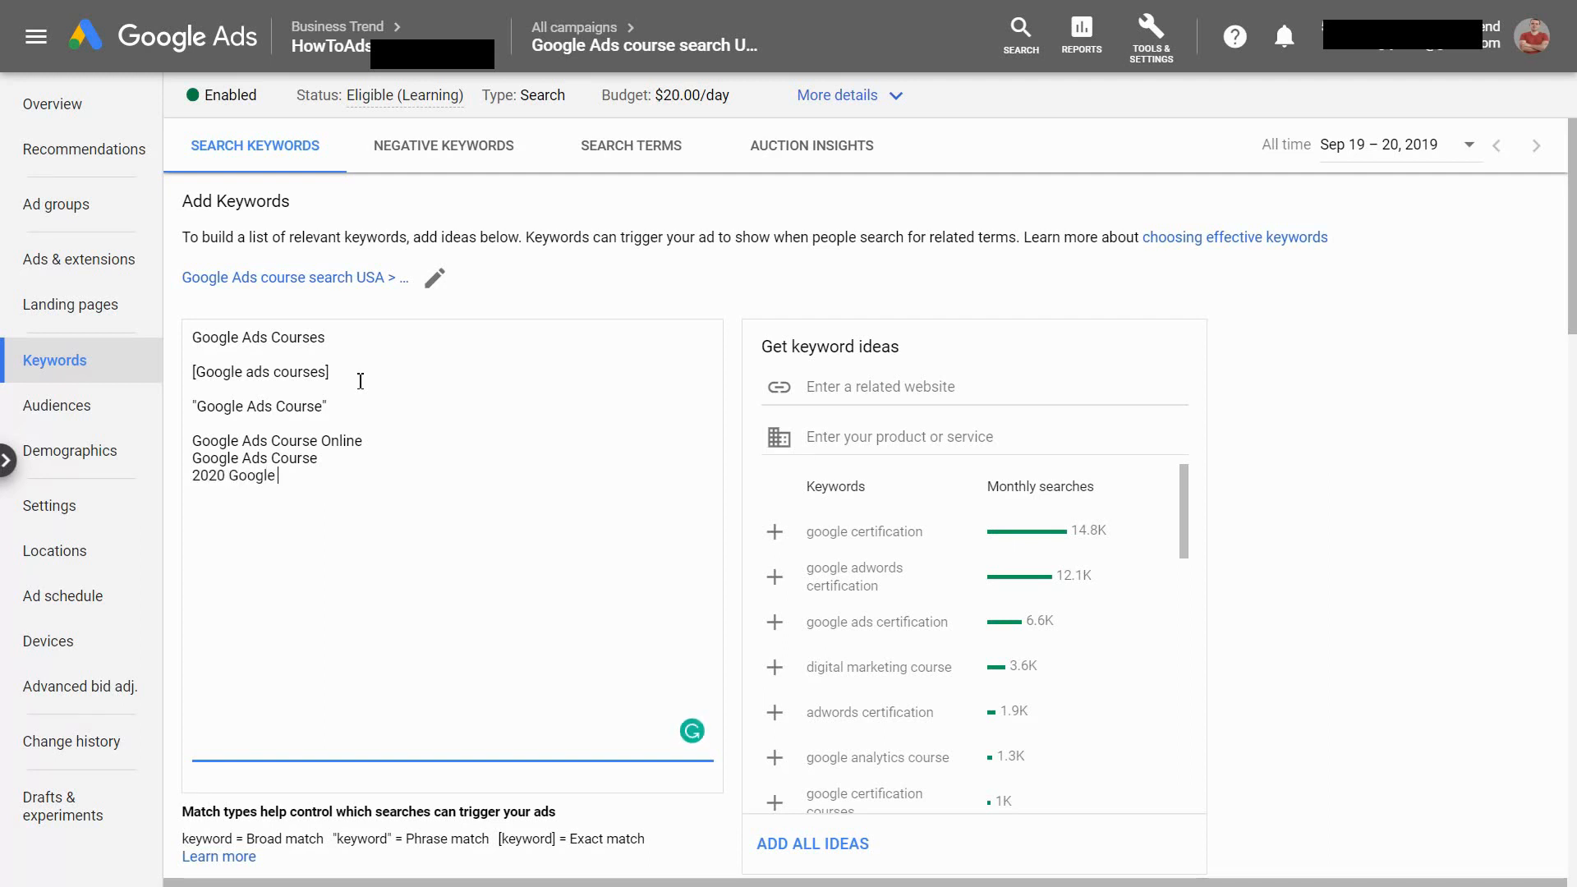
pyautogui.write(' Ads Course')
pyautogui.press('Return')
pyautogui.write('Free Google Ads')
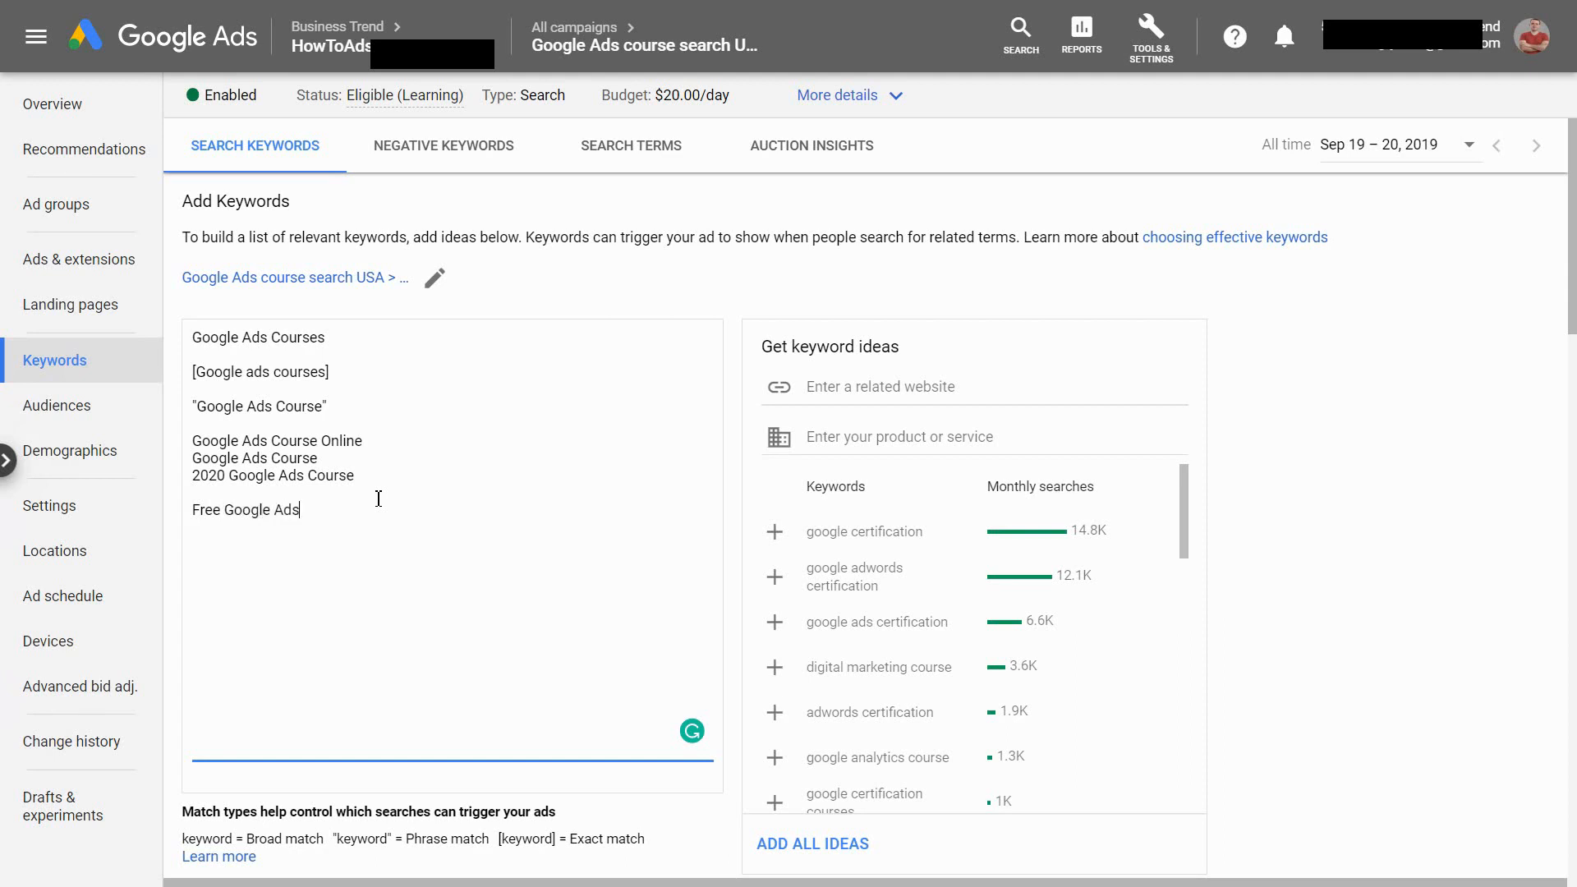
pyautogui.write(' Courses')
pyautogui.moveTo(393, 519); pyautogui.dragTo(201, 510)
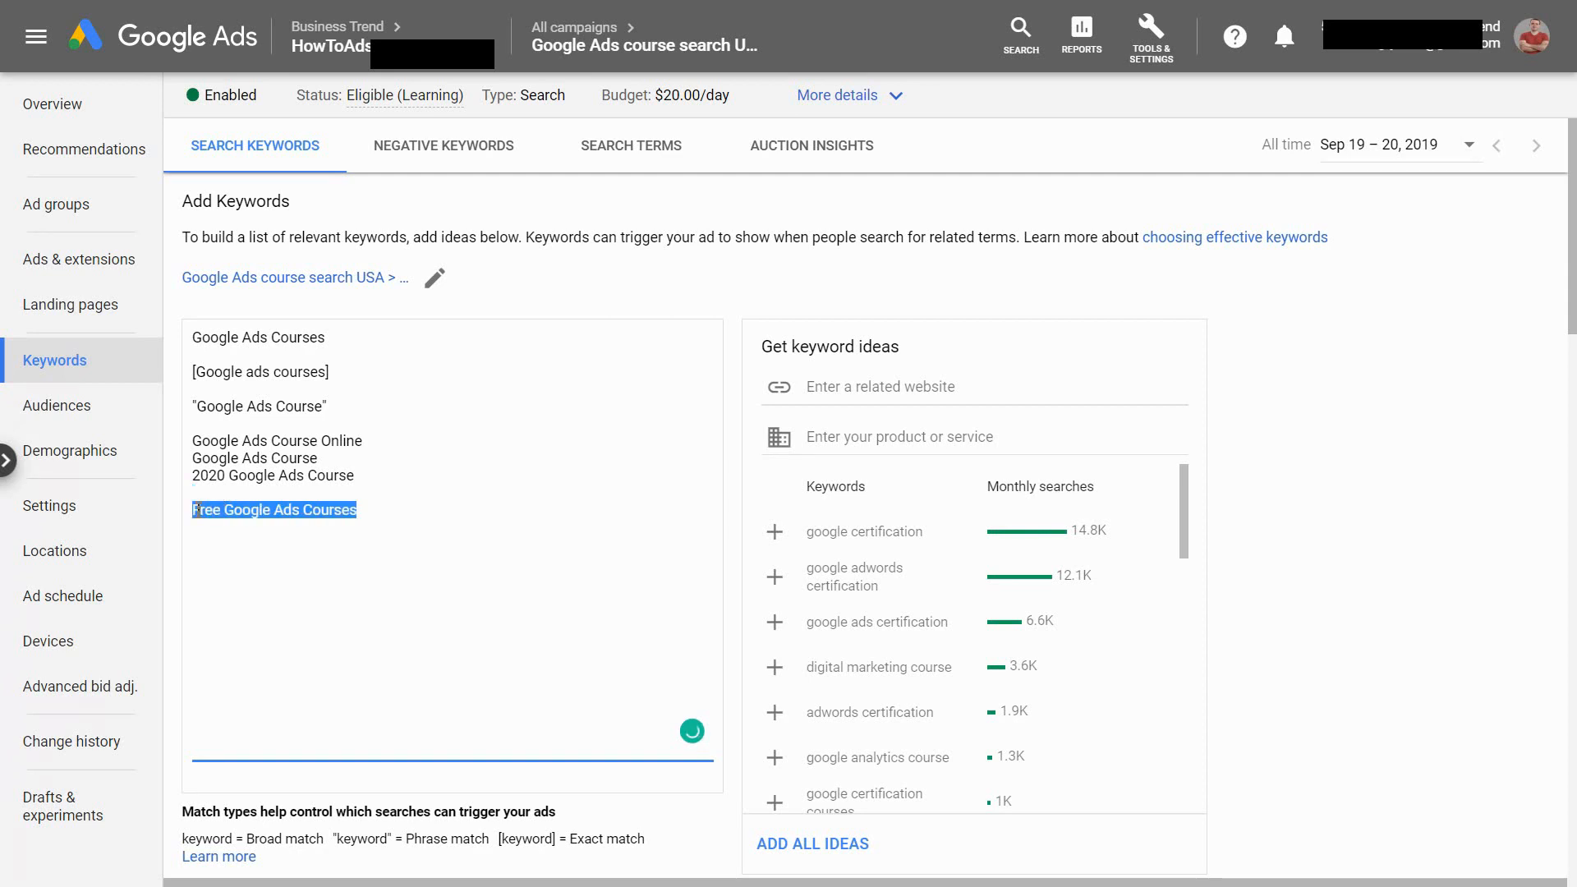
pyautogui.click(199, 510)
pyautogui.doubleClick(199, 511)
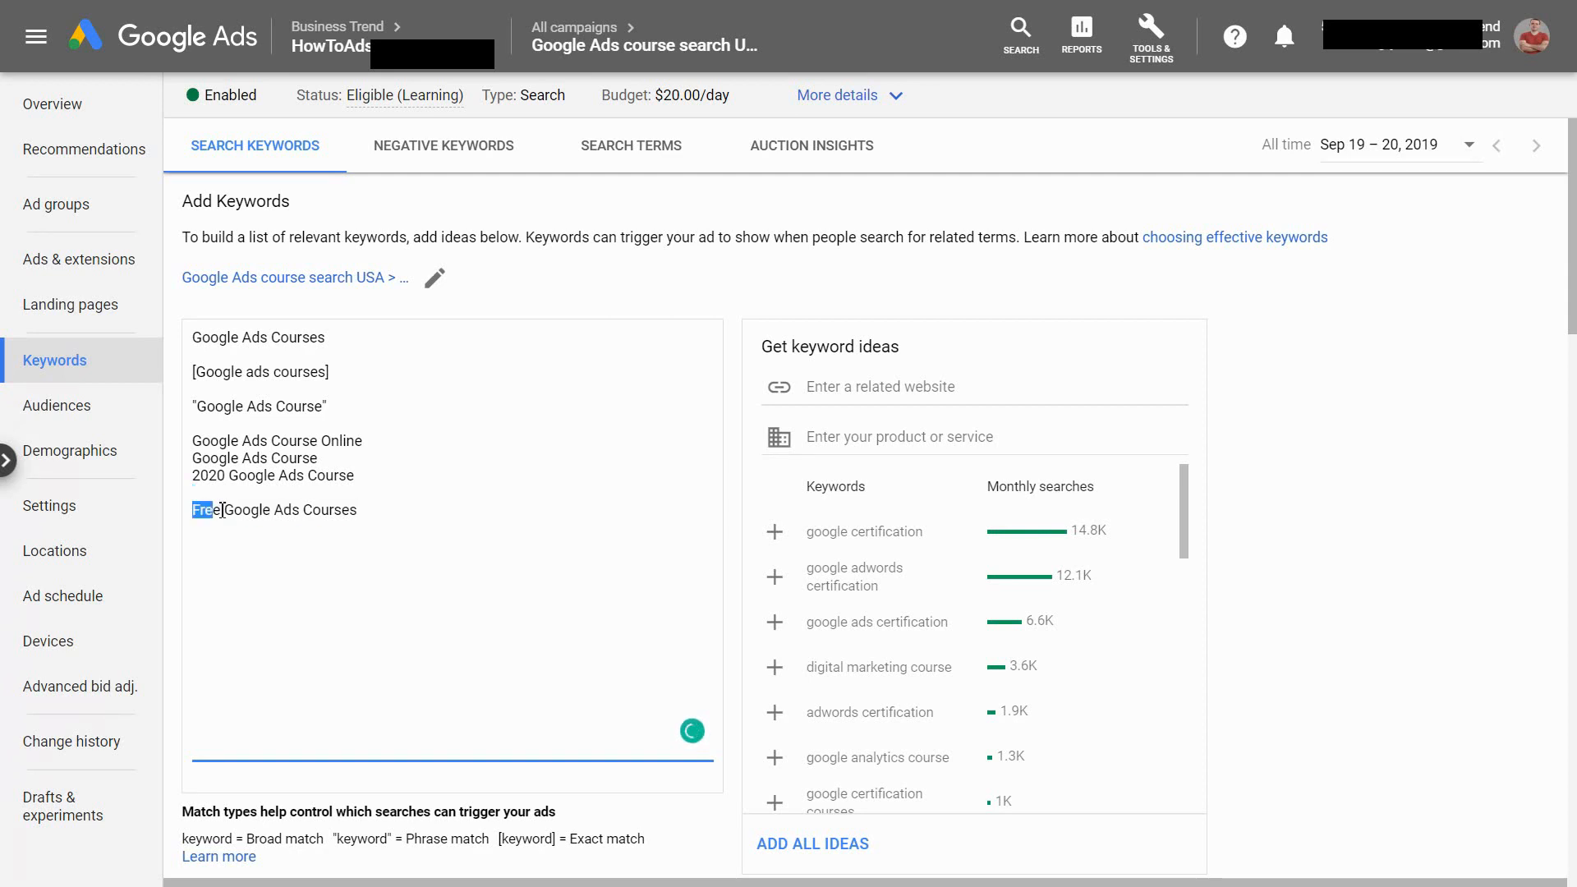
pyautogui.click(370, 526)
pyautogui.moveTo(192, 511); pyautogui.dragTo(218, 510)
# Add the negative term -Free on its own line below Free Google Ads Courses
pyautogui.click(331, 511)
pyautogui.write('Free')
pyautogui.tripleClick(305, 548)
pyautogui.click(286, 554)
# Add 2020 Google Ads Course on its own line below -Free
pyautogui.press('Return')
pyautogui.write('2020 Google Ads')
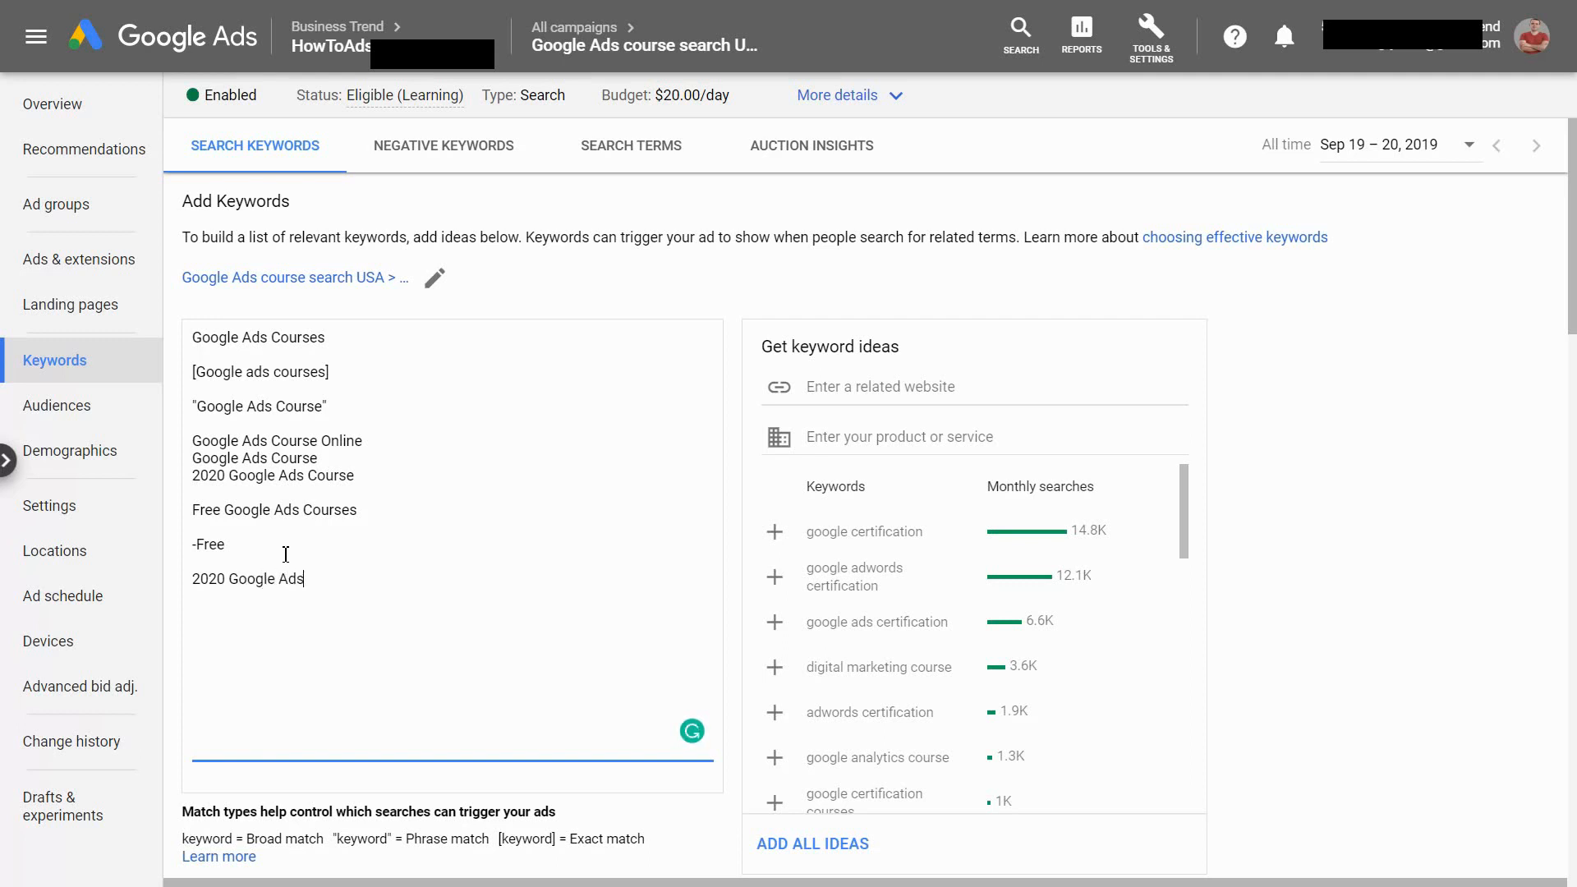
pyautogui.click(358, 507)
pyautogui.moveTo(378, 509); pyautogui.dragTo(229, 509)
pyautogui.moveTo(318, 579); pyautogui.dragTo(225, 577)
pyautogui.click(336, 596)
pyautogui.click(334, 584)
pyautogui.write('Course')
pyautogui.moveTo(227, 578); pyautogui.dragTo(355, 582)
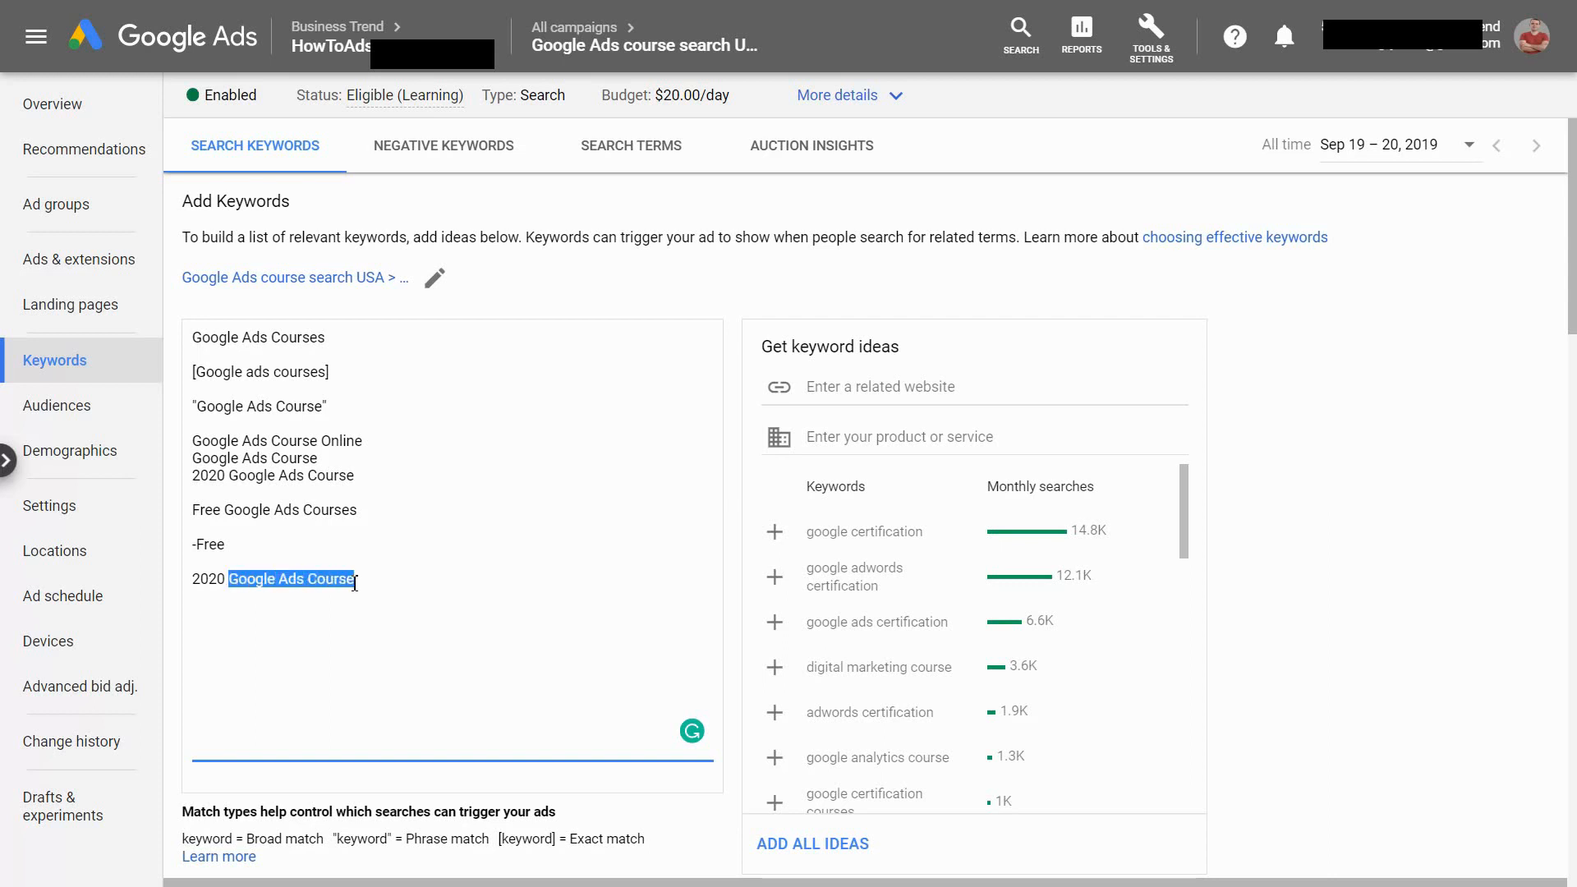
# Add Google Ads Display network course as the last line of the keyword list
pyautogui.click(362, 609)
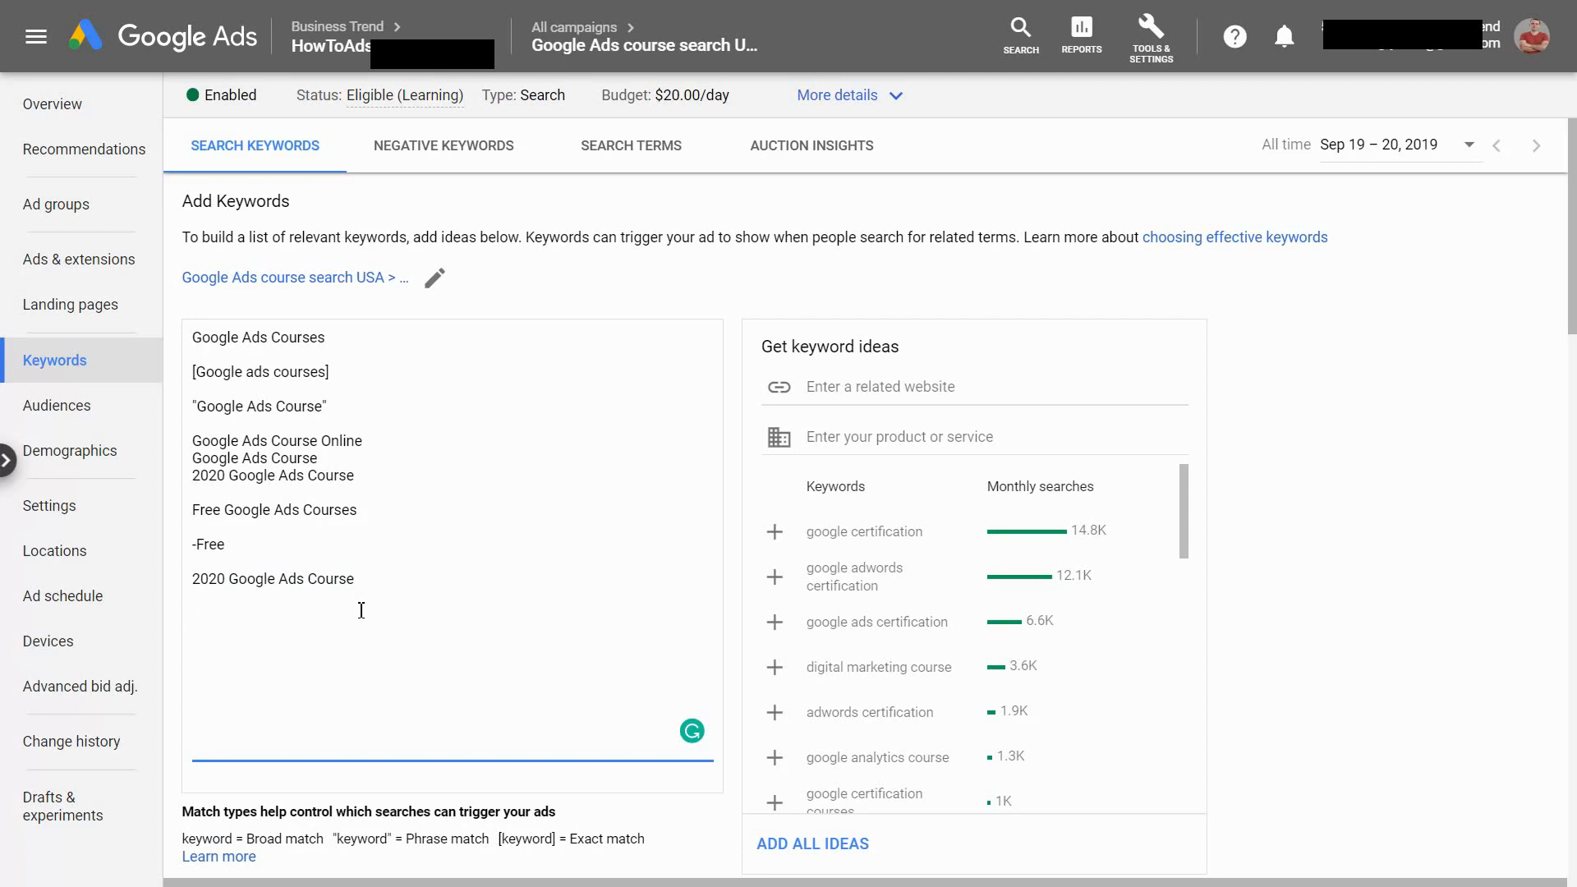
pyautogui.write('Google Ads')
pyautogui.write(' Search')
pyautogui.write('Cour')
pyautogui.press('BackSpace')
pyautogui.press('BackSpace')
pyautogui.press('BackSpace')
pyautogui.press('BackSpace')
pyautogui.press('BackSpace')
pyautogui.press('BackSpace')
pyautogui.press('BackSpace')
pyautogui.press('BackSpace')
pyautogui.press('BackSpace')
pyautogui.press('BackSpace')
pyautogui.press('BackSpace')
pyautogui.write('Display network course')
# Delete all lines below the quoted keyword, from Google Ads Course Online through Google Ads Display network course
pyautogui.moveTo(443, 623); pyautogui.dragTo(197, 615)
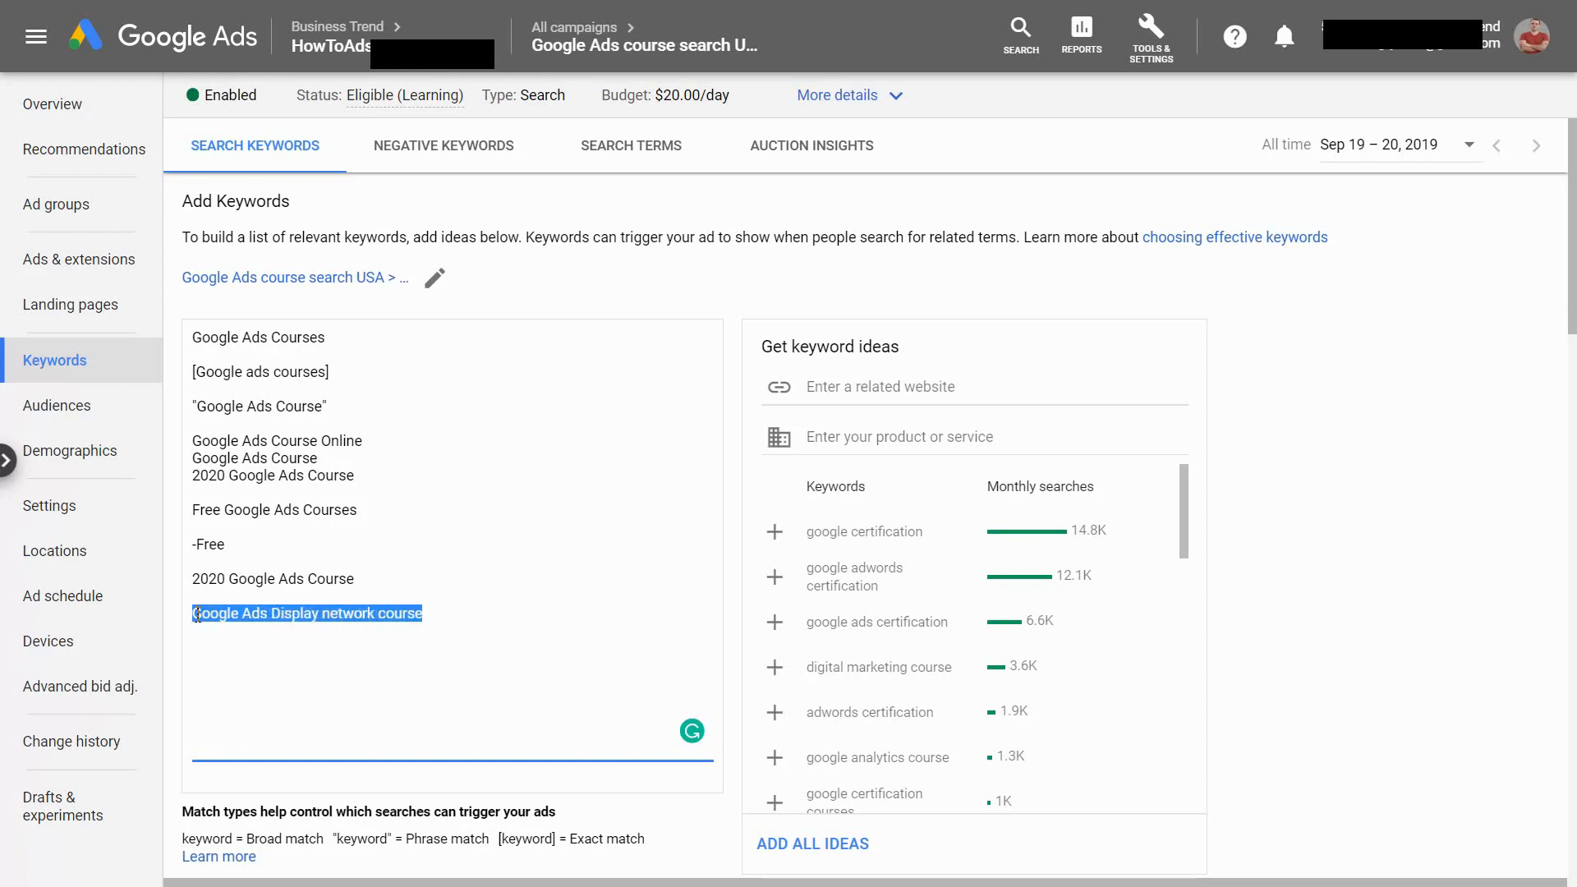
pyautogui.click(300, 622)
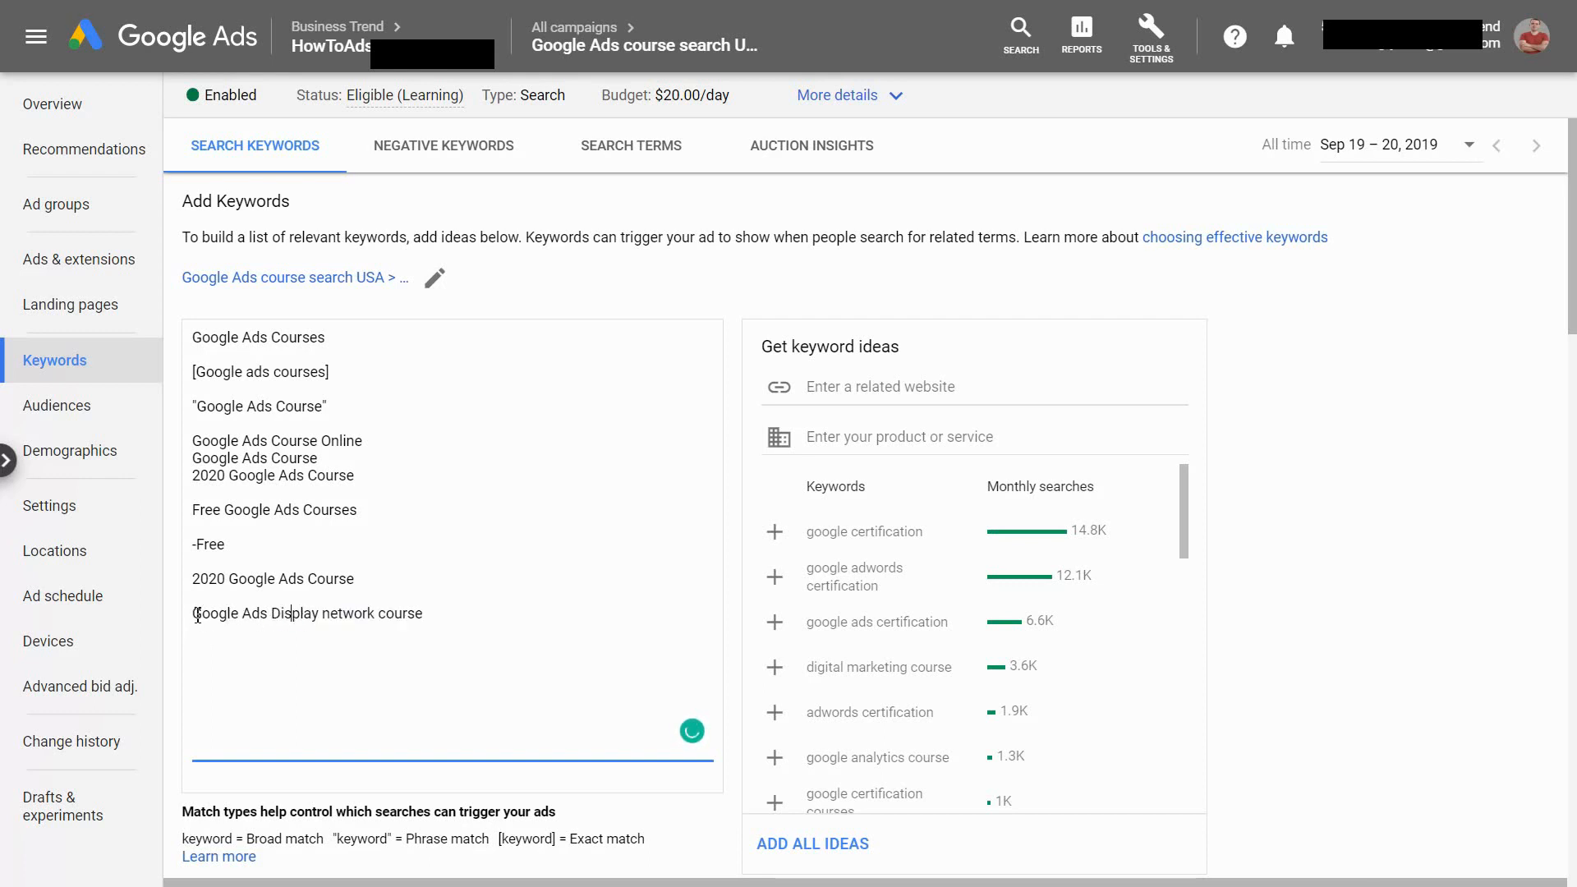
pyautogui.moveTo(194, 616); pyautogui.dragTo(200, 442)
pyautogui.click(450, 612)
pyautogui.press('BackSpace')
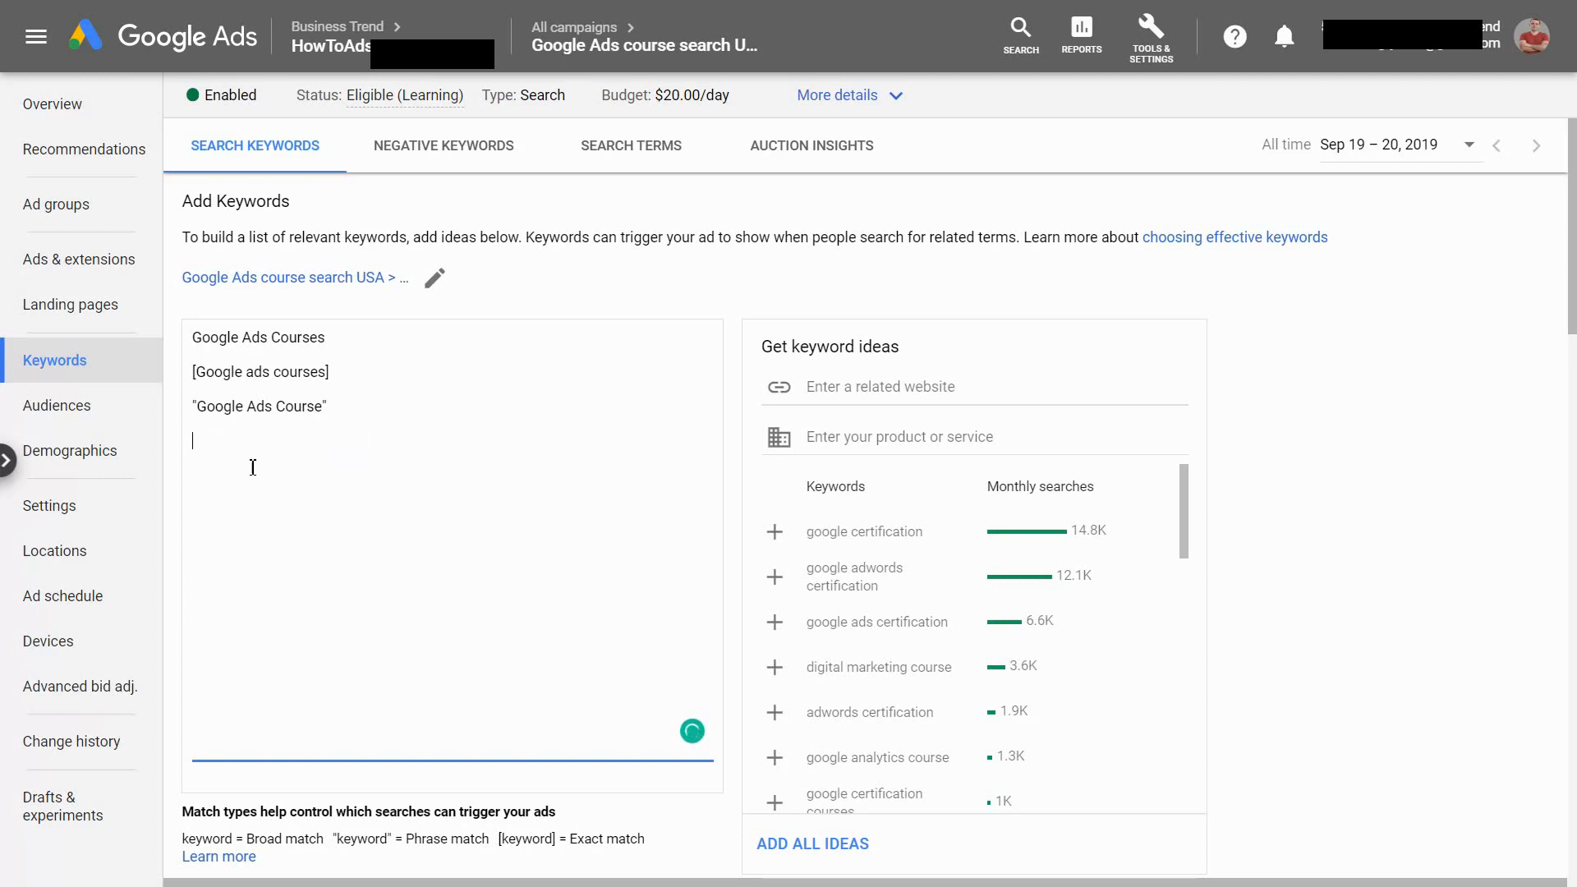
# Add the modified broad match keyword +Google +Ads +Course on its own line below the quoted keyword
pyautogui.write('+Google Ads')
pyautogui.press('BackSpace')
pyautogui.press('BackSpace')
pyautogui.write('+Ads +Course')
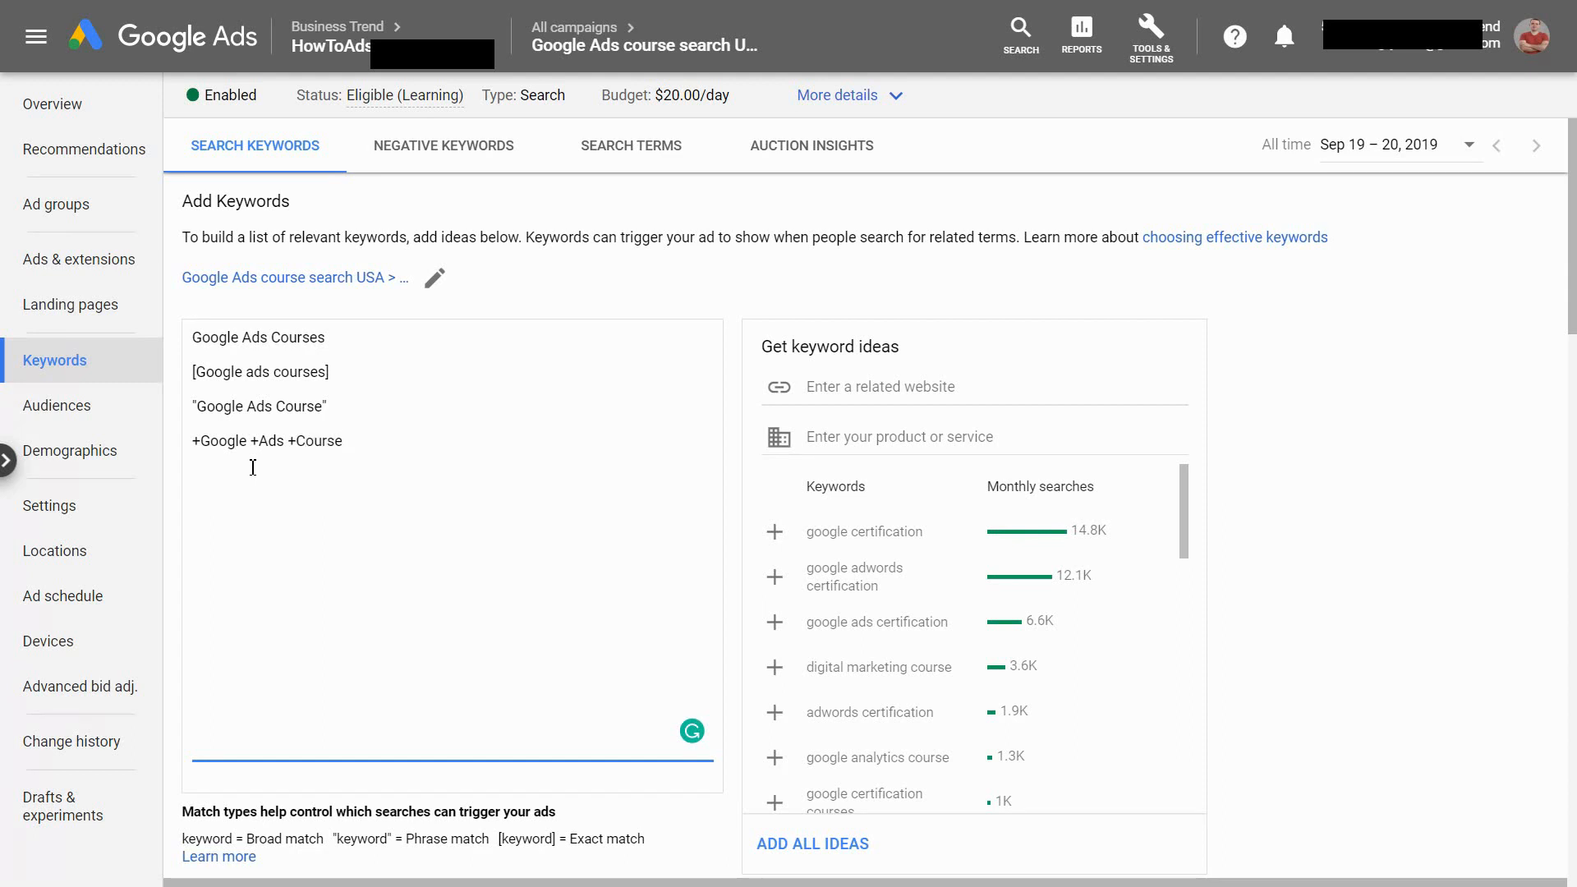
pyautogui.click(337, 407)
pyautogui.moveTo(337, 406); pyautogui.dragTo(203, 411)
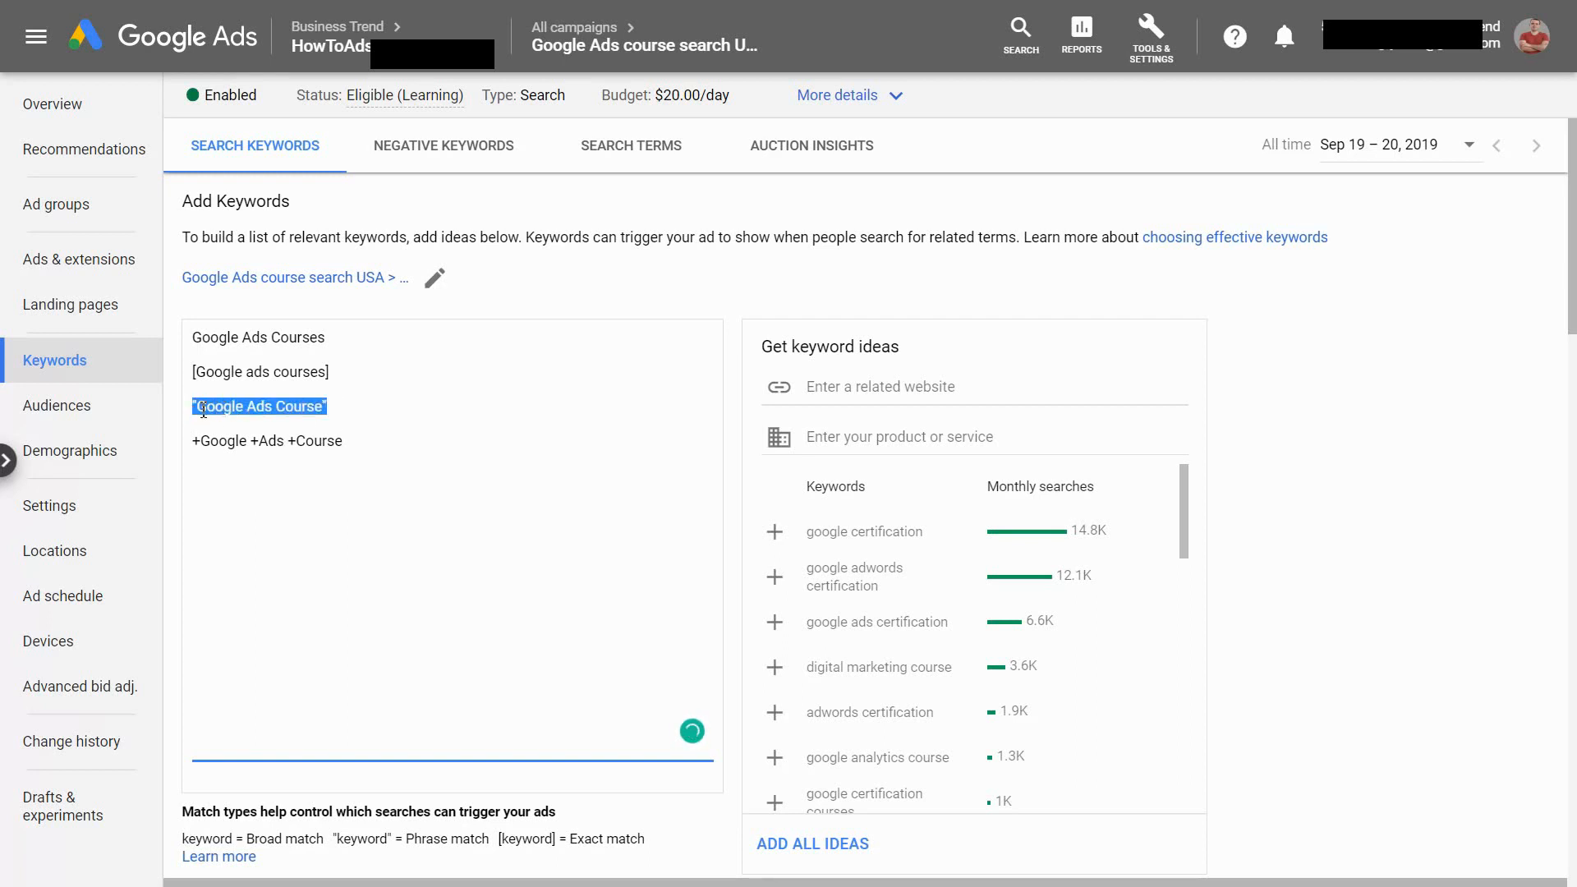
pyautogui.click(258, 443)
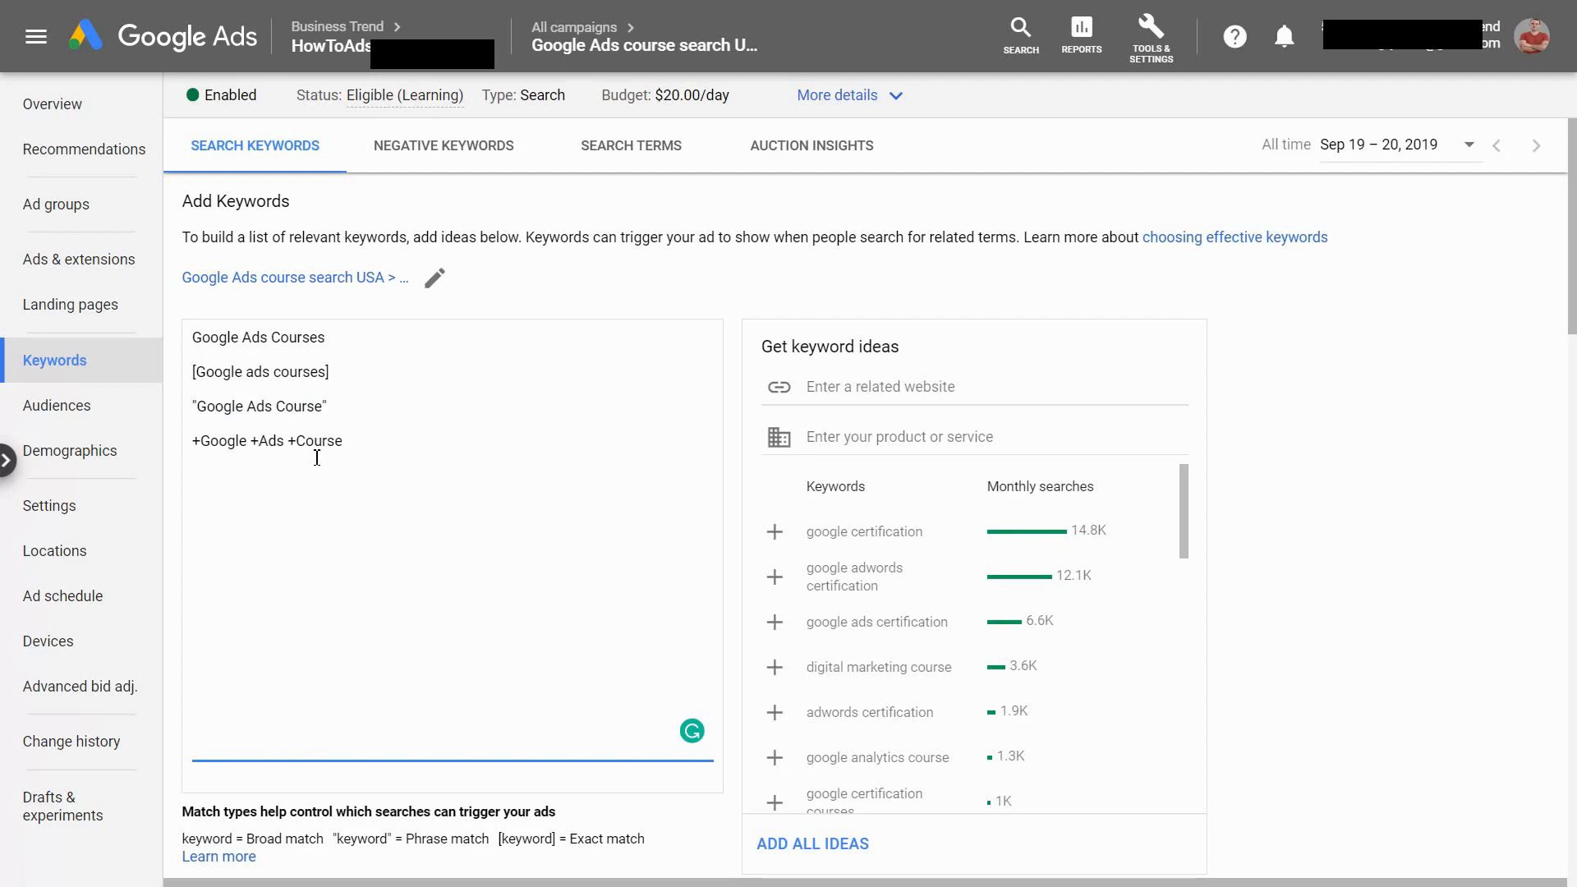
# Add Google Ads Course and Google Display Ads Course as two example search lines below +Google +Ads +Course
pyautogui.click(370, 439)
pyautogui.press('Return')
pyautogui.write('Google Ads')
pyautogui.write('ourse ')
pyautogui.write('Google')
pyautogui.write(' Displey')
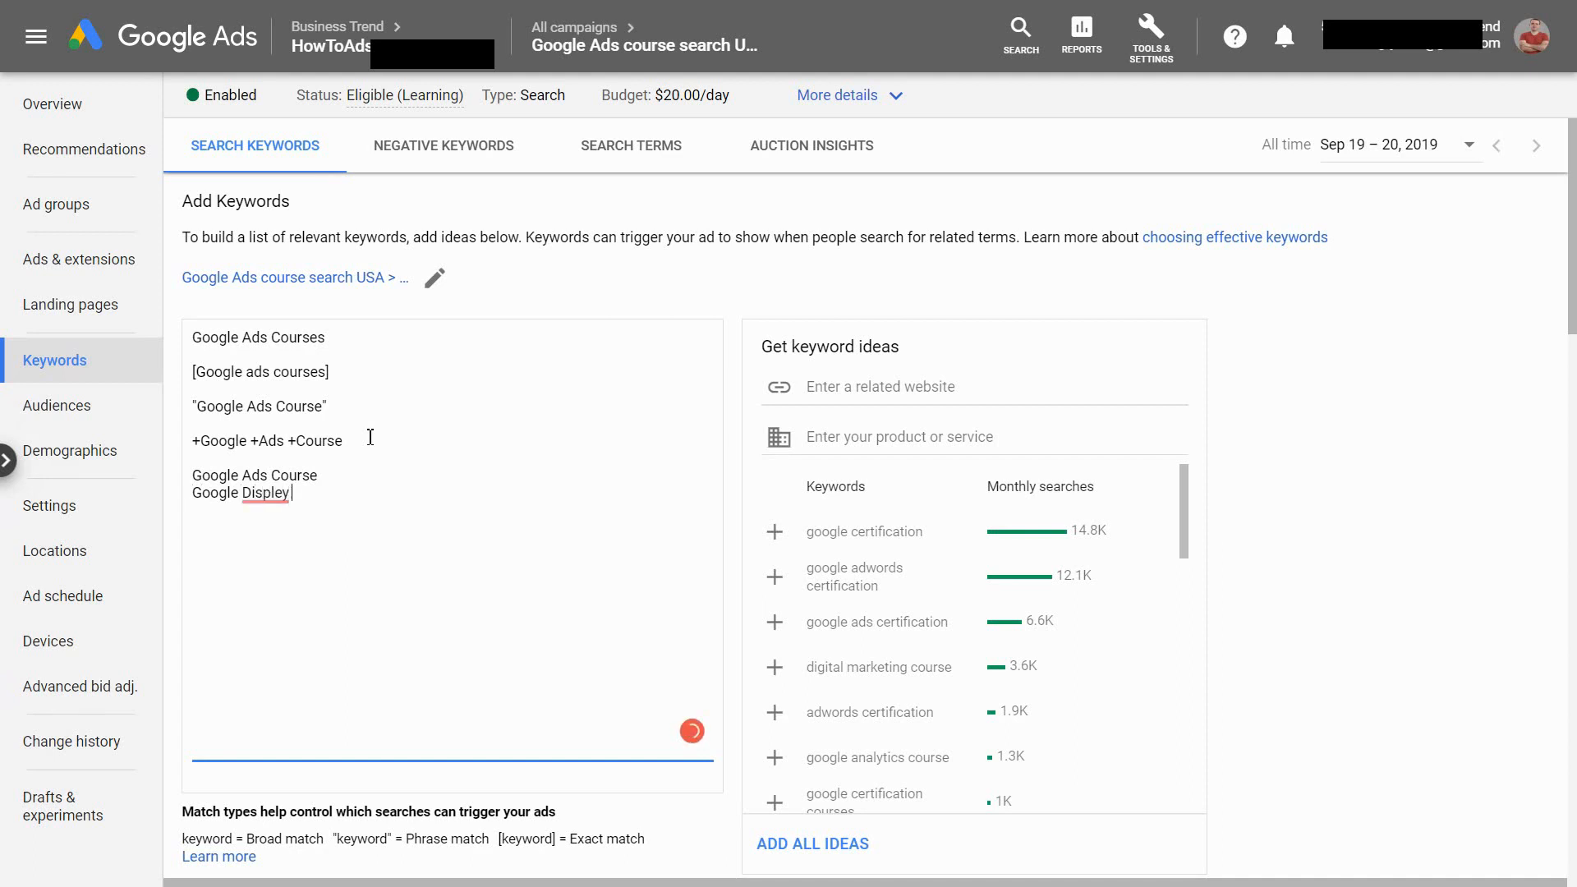
pyautogui.press('BackSpace')
pyautogui.press('BackSpace')
pyautogui.write('ay Ads Course')
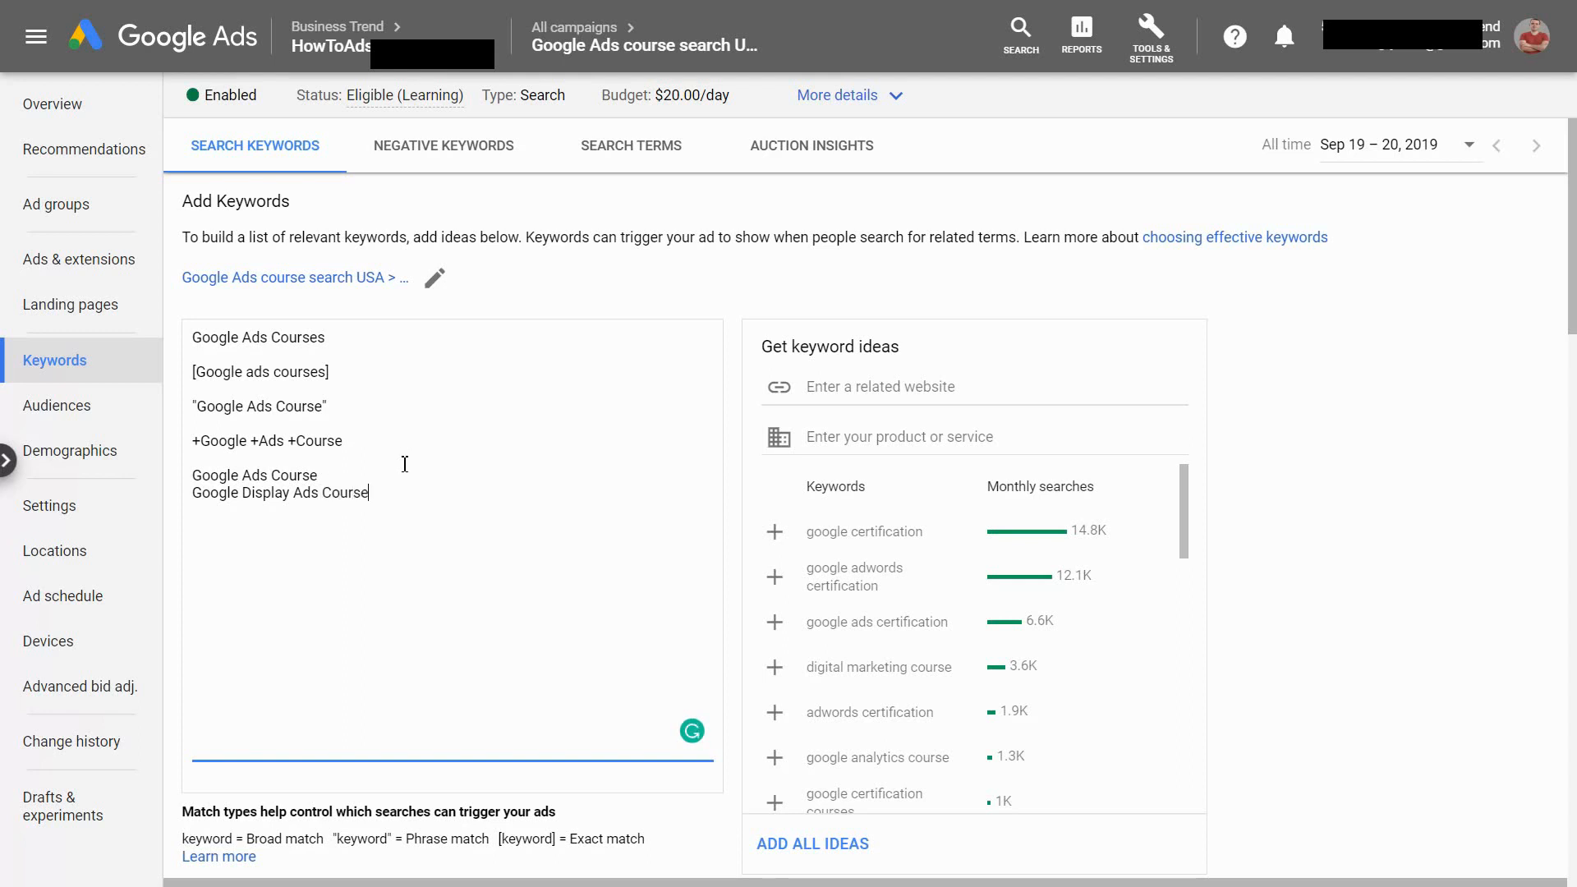
# Highlight the Google Display Ads Course line to examine it as an example search for the modified broad keyword
pyautogui.moveTo(370, 491); pyautogui.dragTo(200, 491)
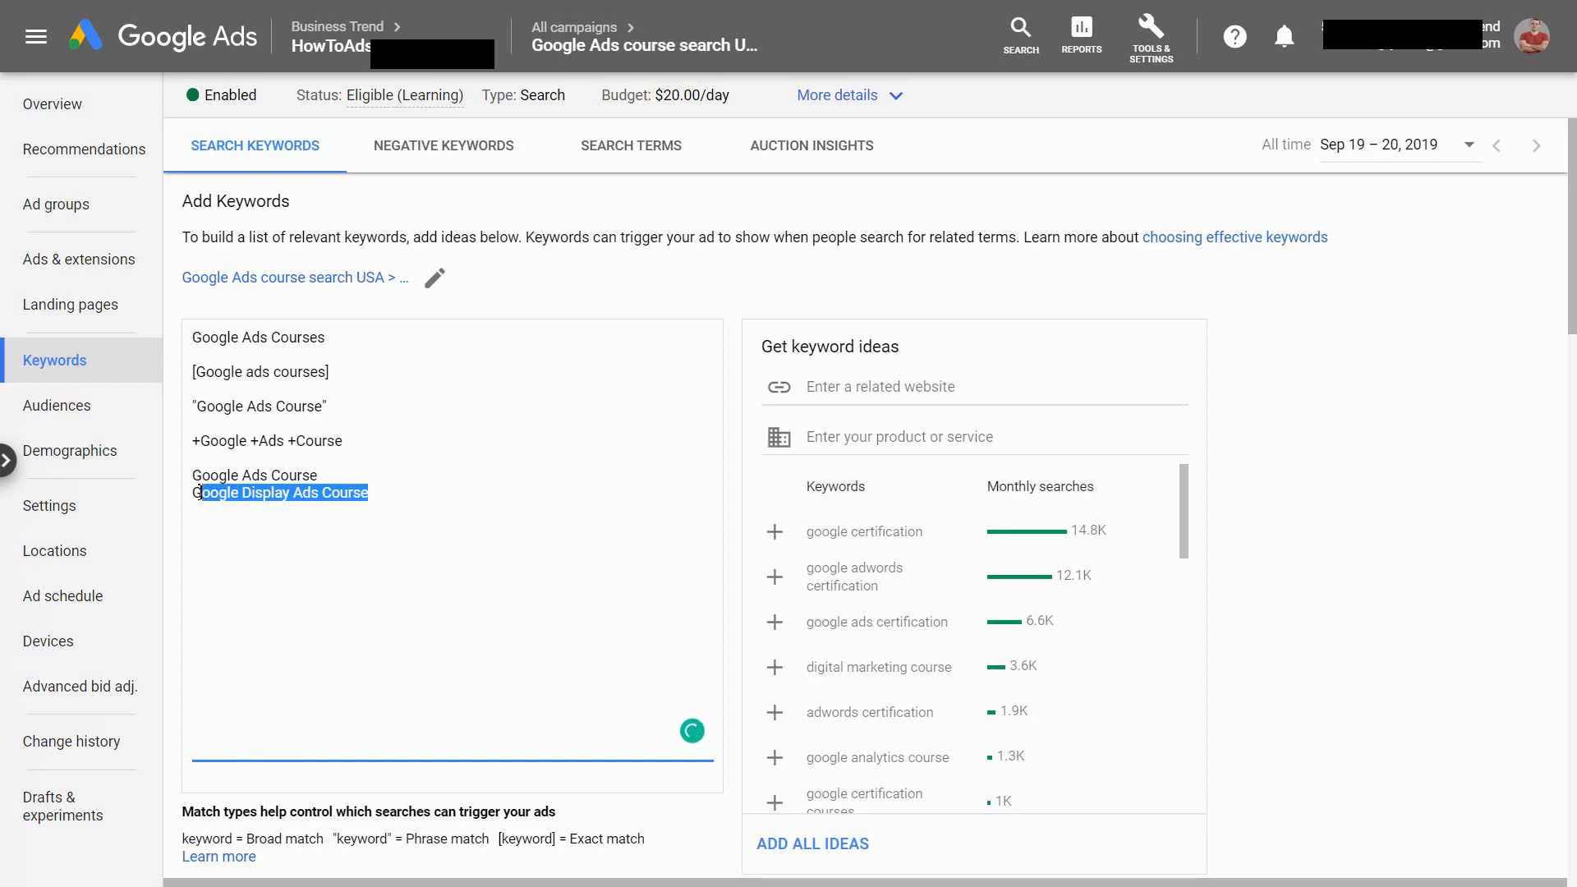
pyautogui.click(210, 492)
pyautogui.moveTo(211, 493); pyautogui.dragTo(355, 493)
pyautogui.click(311, 495)
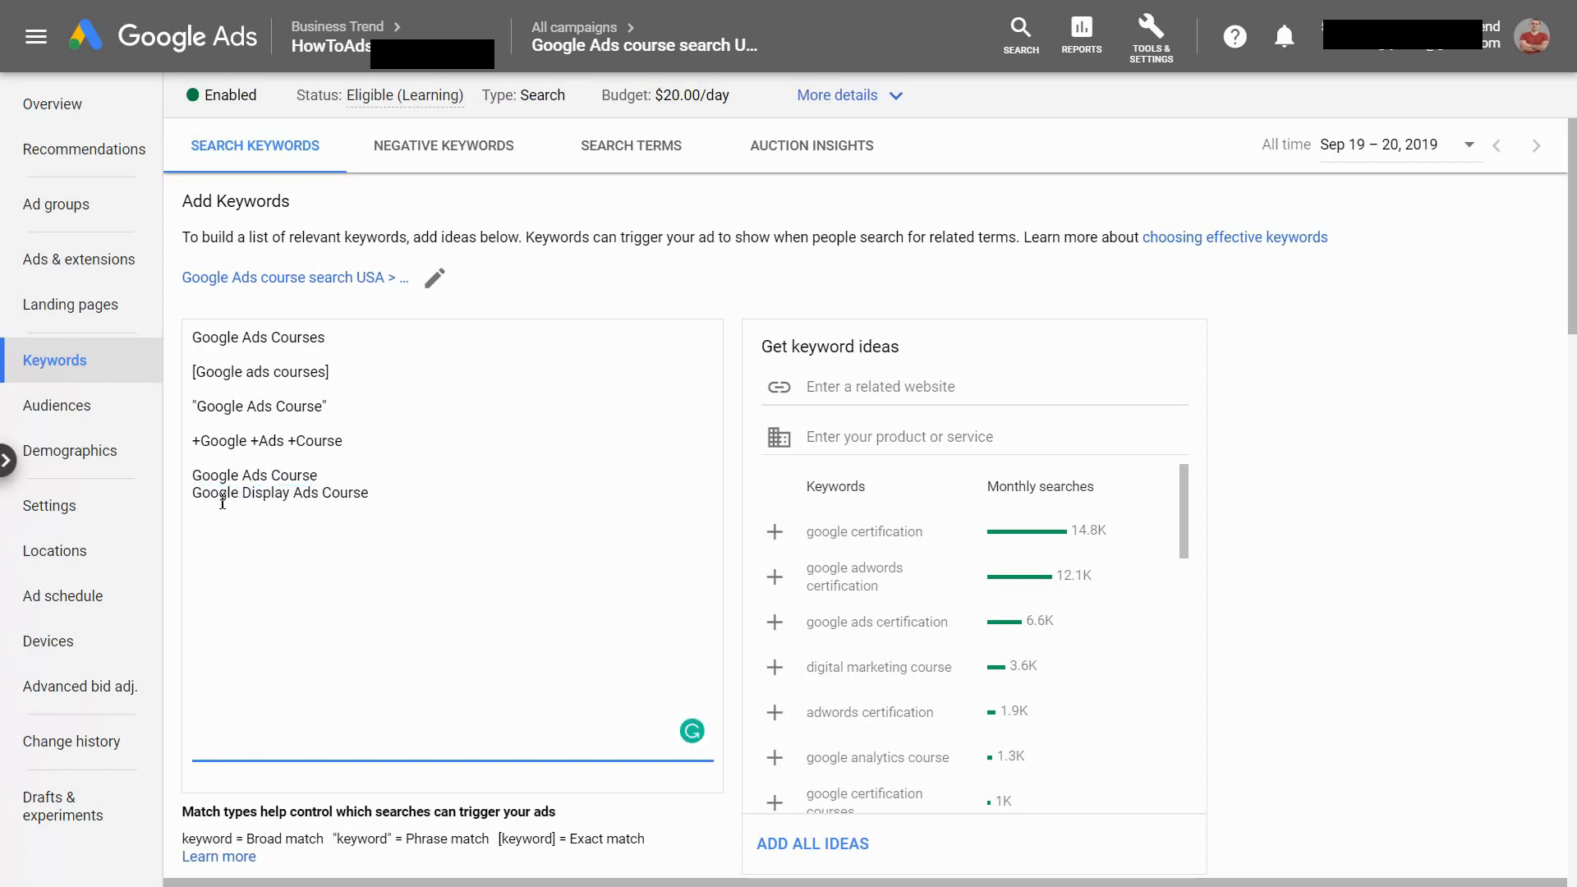
pyautogui.moveTo(205, 491); pyautogui.dragTo(363, 486)
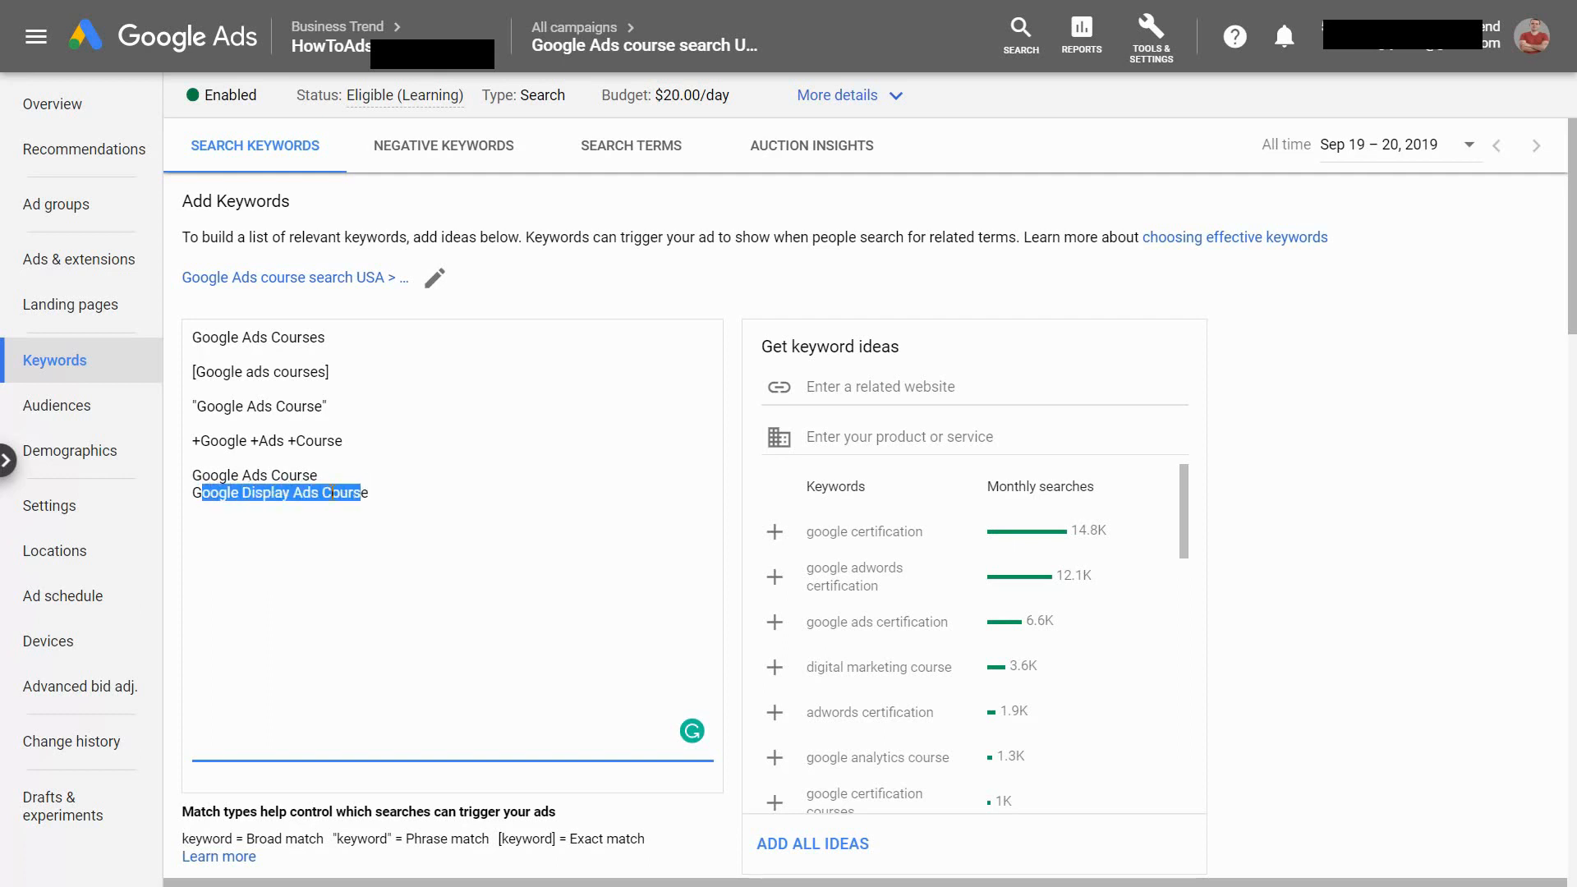
pyautogui.click(333, 493)
pyautogui.moveTo(207, 495); pyautogui.dragTo(382, 495)
pyautogui.click(386, 497)
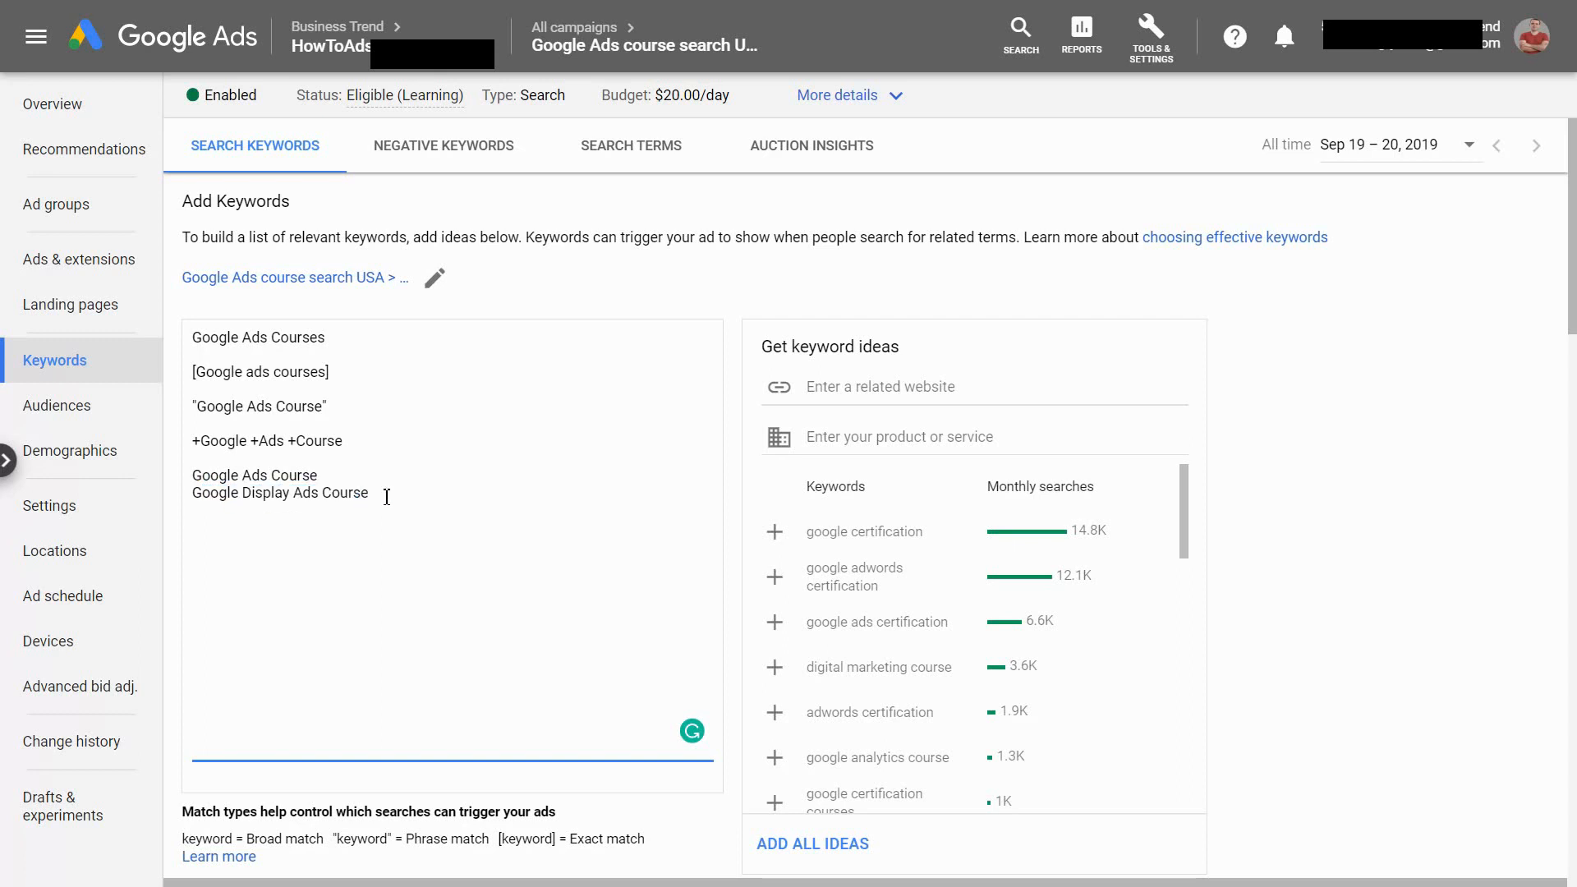
# Add Free Google Ads Courses as another example line below Google Display Ads Course and highlight the word Free
pyautogui.press('Return')
pyautogui.write('Free Google Ads Course')
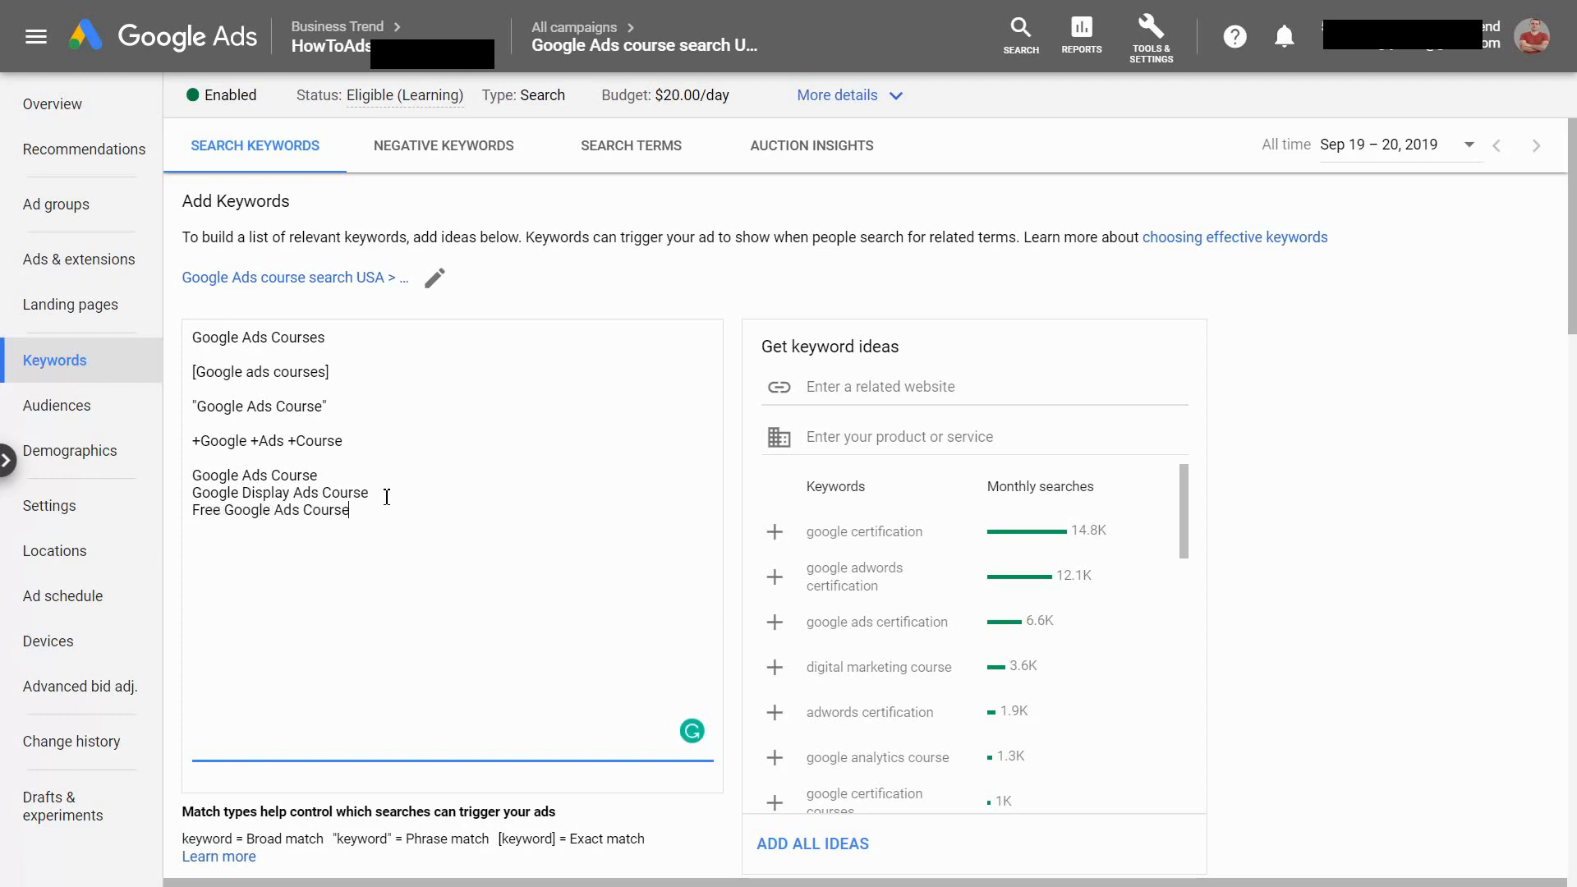
pyautogui.write('s')
pyautogui.moveTo(197, 510); pyautogui.dragTo(223, 510)
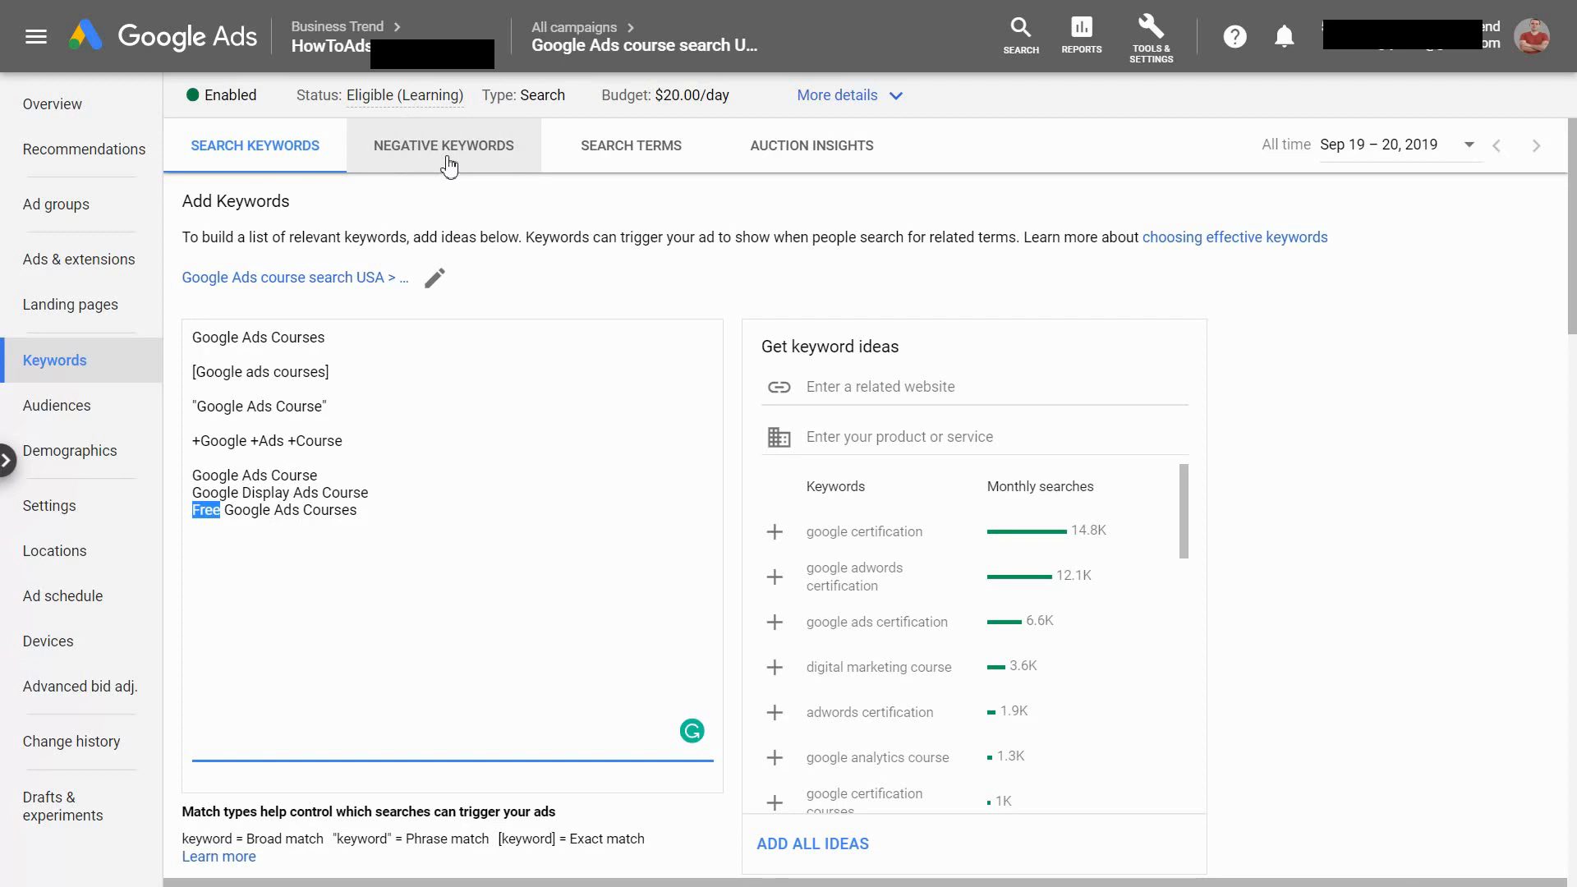
# Delete the three example lines below +Google +Ads +Course, from Google Ads Course through Free Google Ads Courses
pyautogui.click(353, 534)
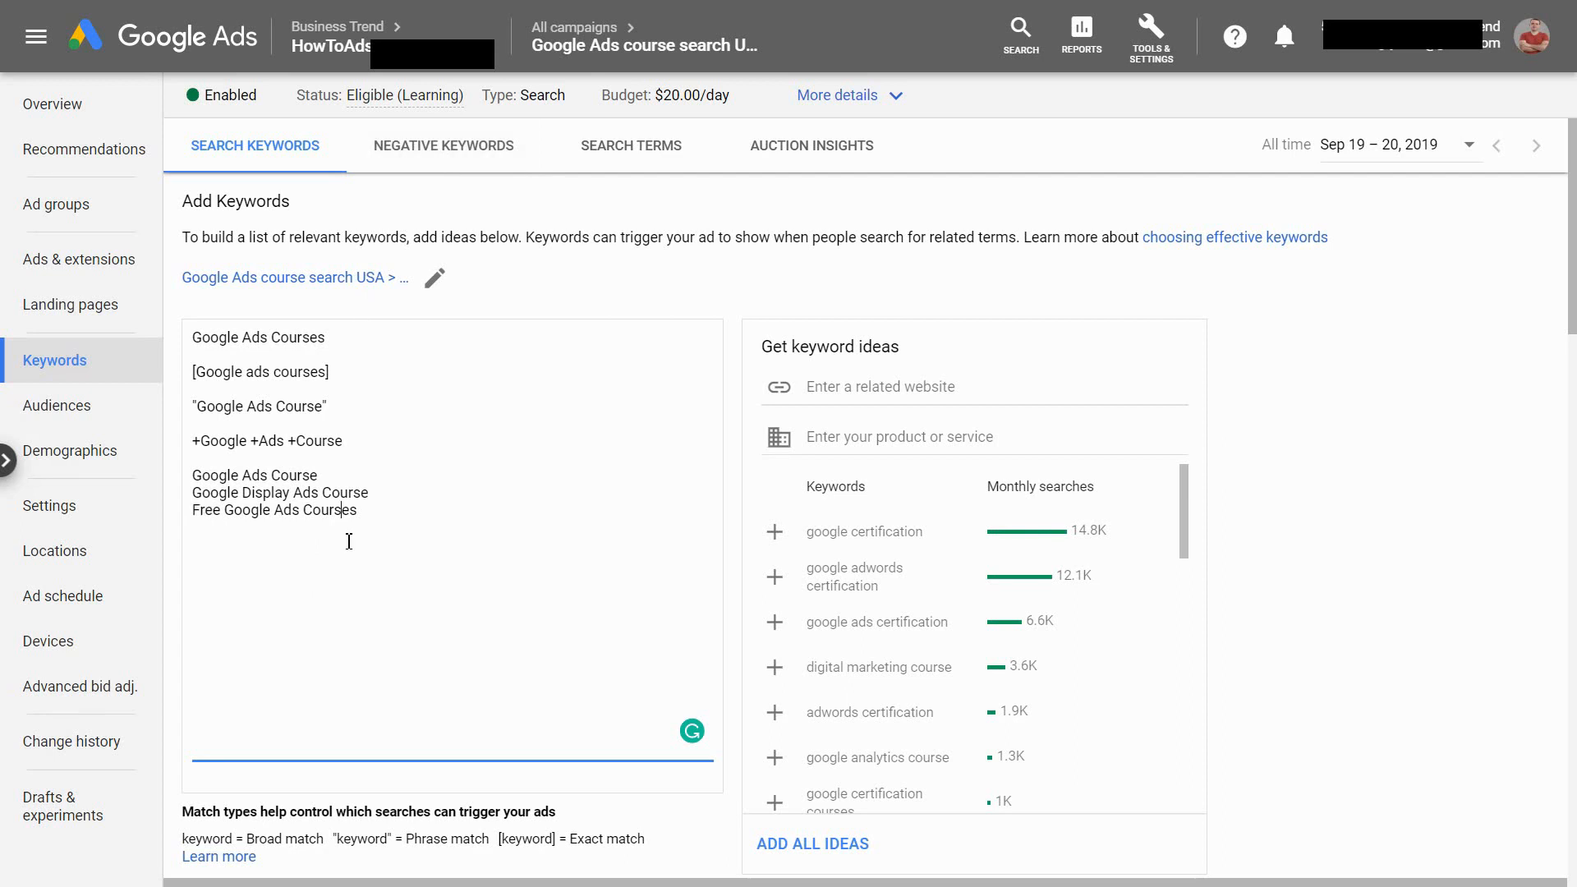
pyautogui.moveTo(380, 516); pyautogui.dragTo(196, 485)
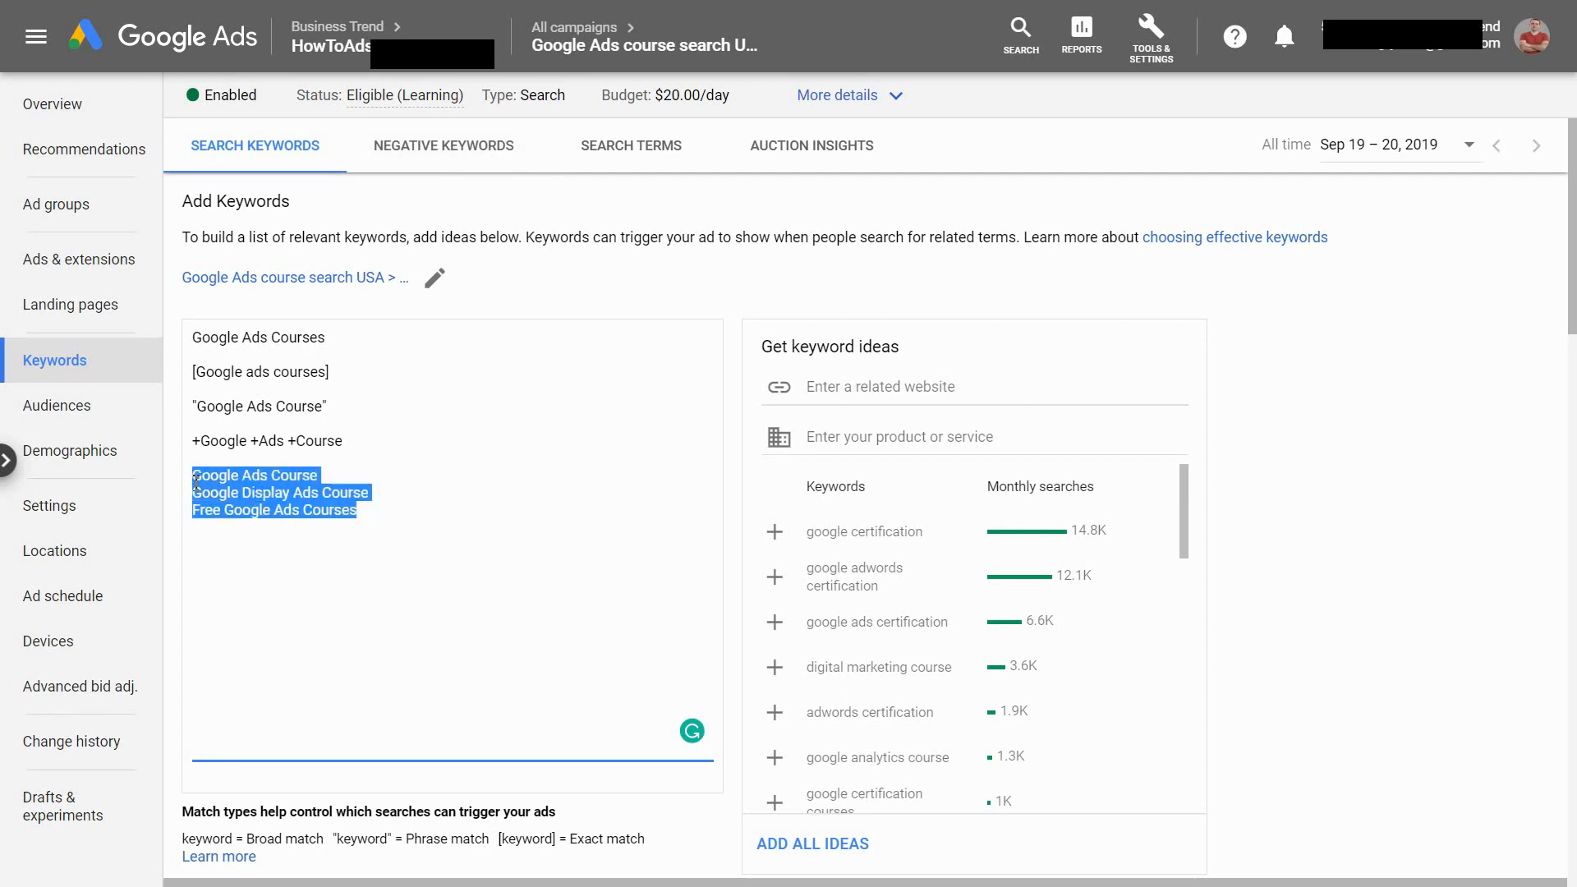
pyautogui.press('BackSpace')
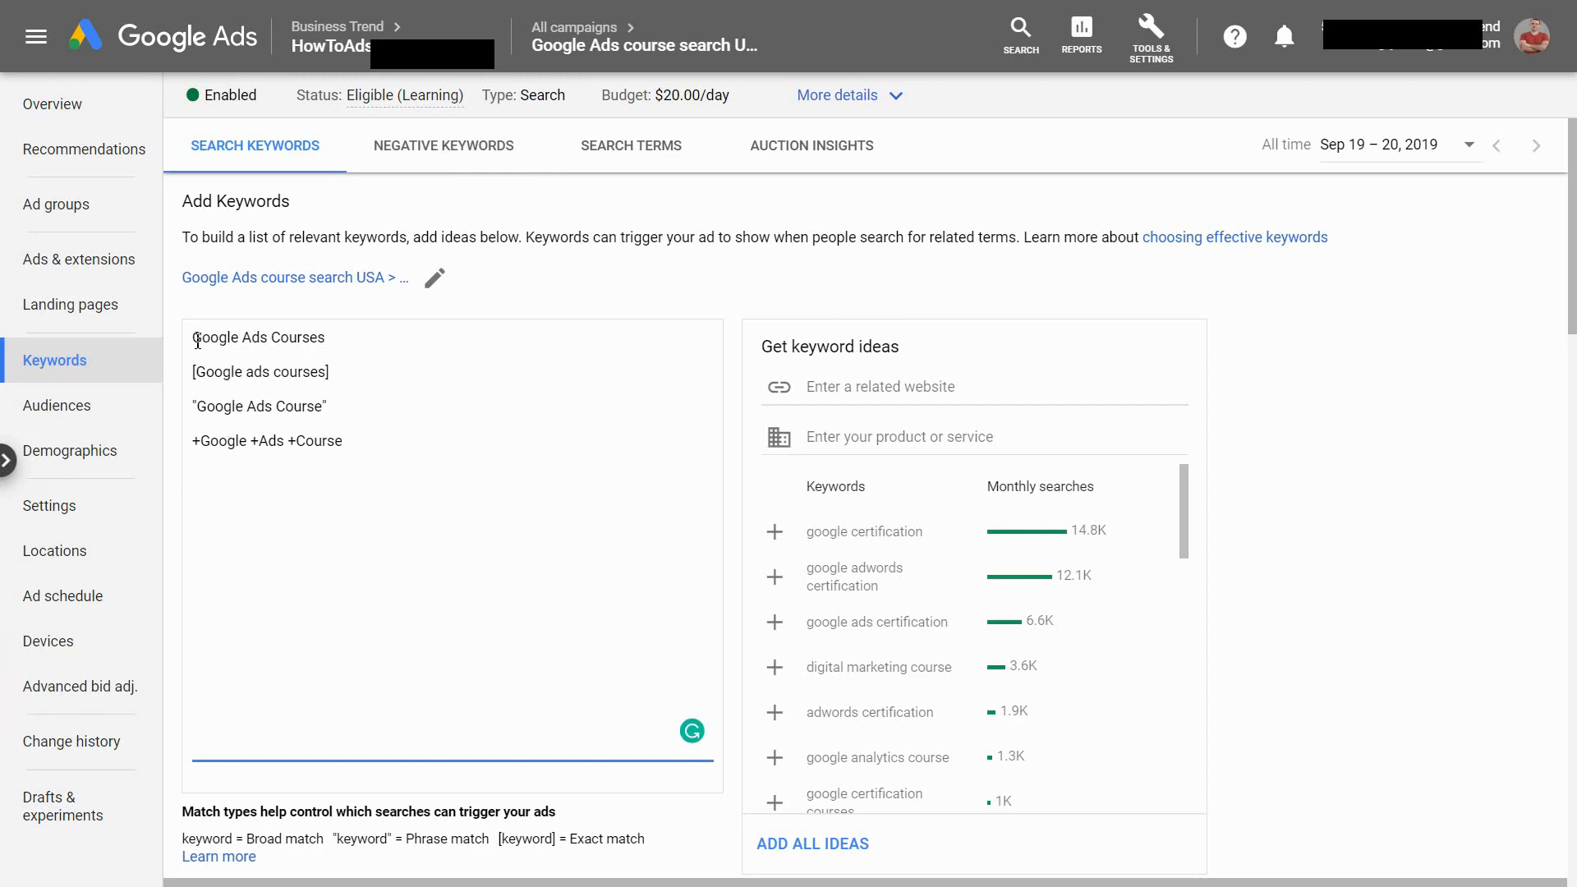
# Review the four match type examples in the keyword list, from the broad keyword through the modified broad keyword
pyautogui.moveTo(195, 336); pyautogui.dragTo(332, 344)
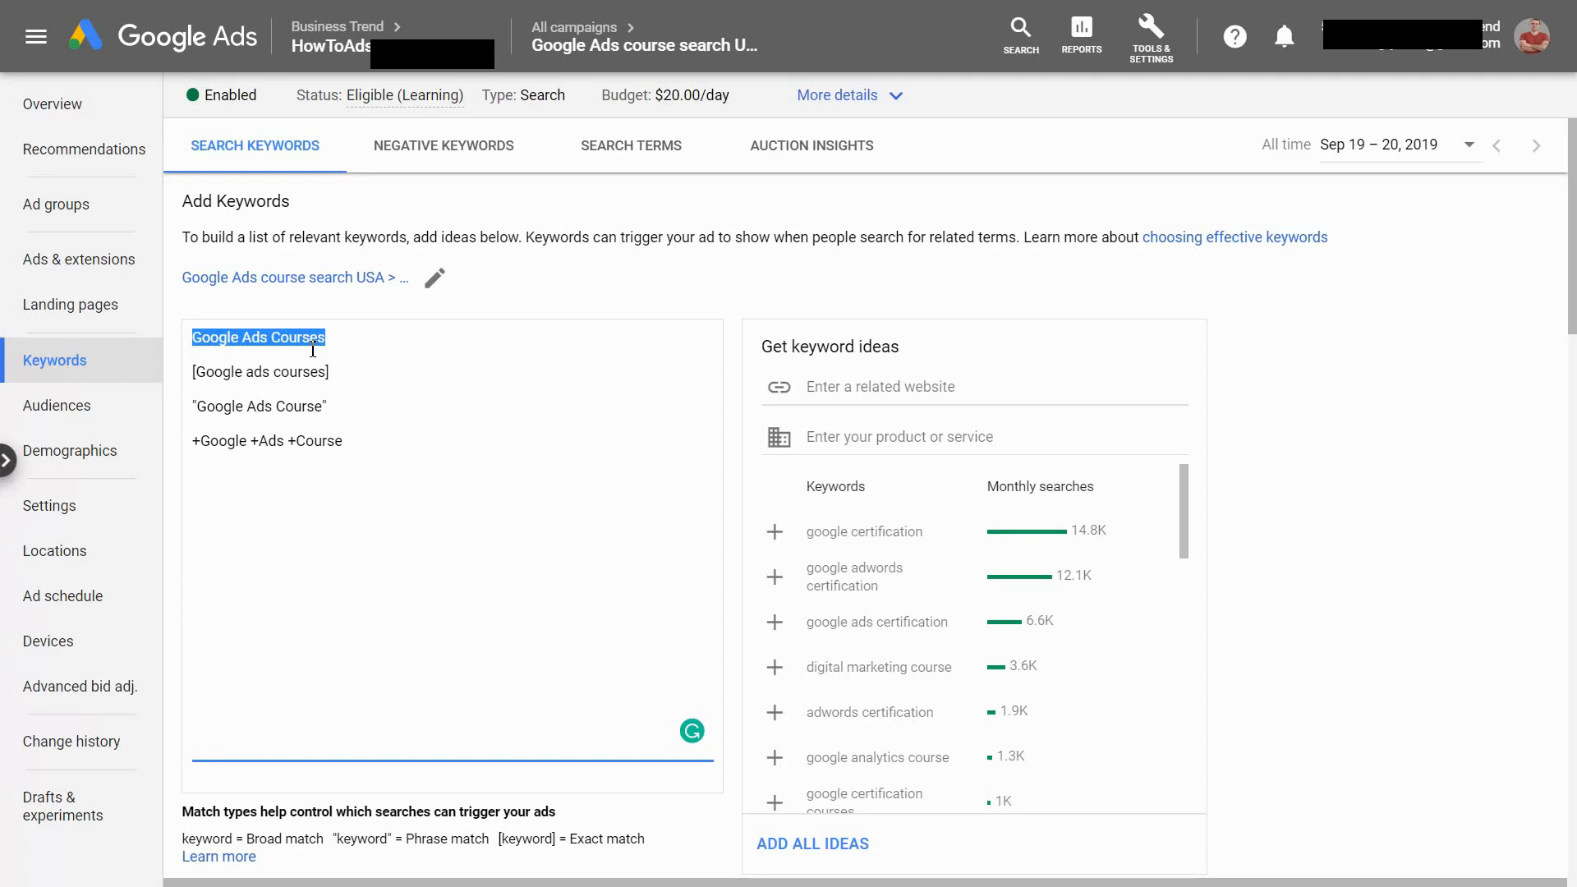
pyautogui.moveTo(194, 371); pyautogui.dragTo(193, 408)
pyautogui.click(210, 385)
pyautogui.click(296, 411)
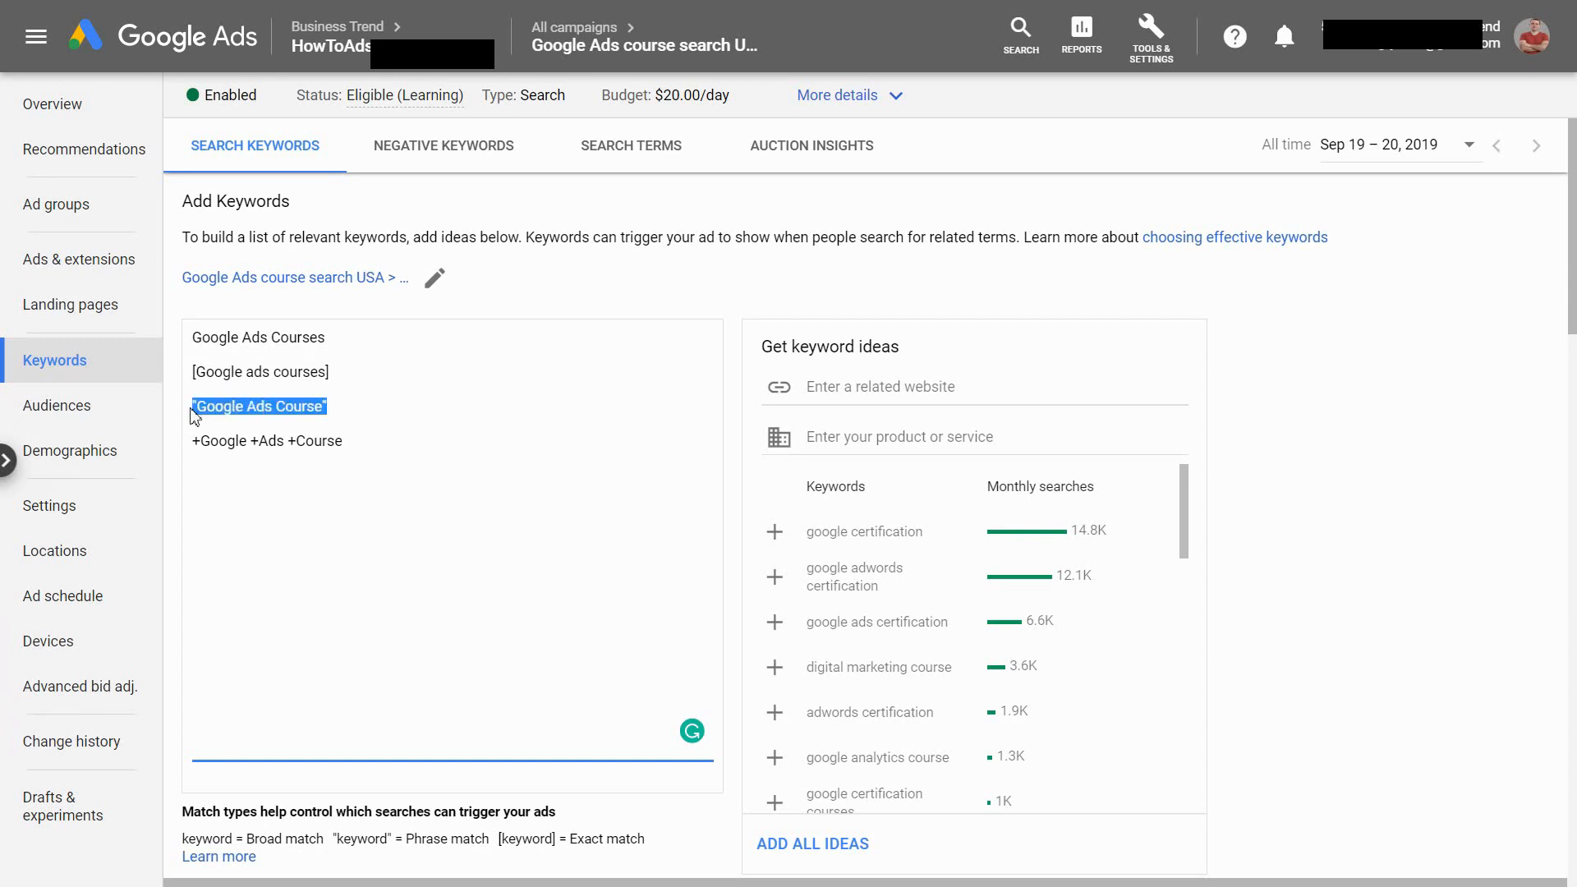
pyautogui.click(345, 406)
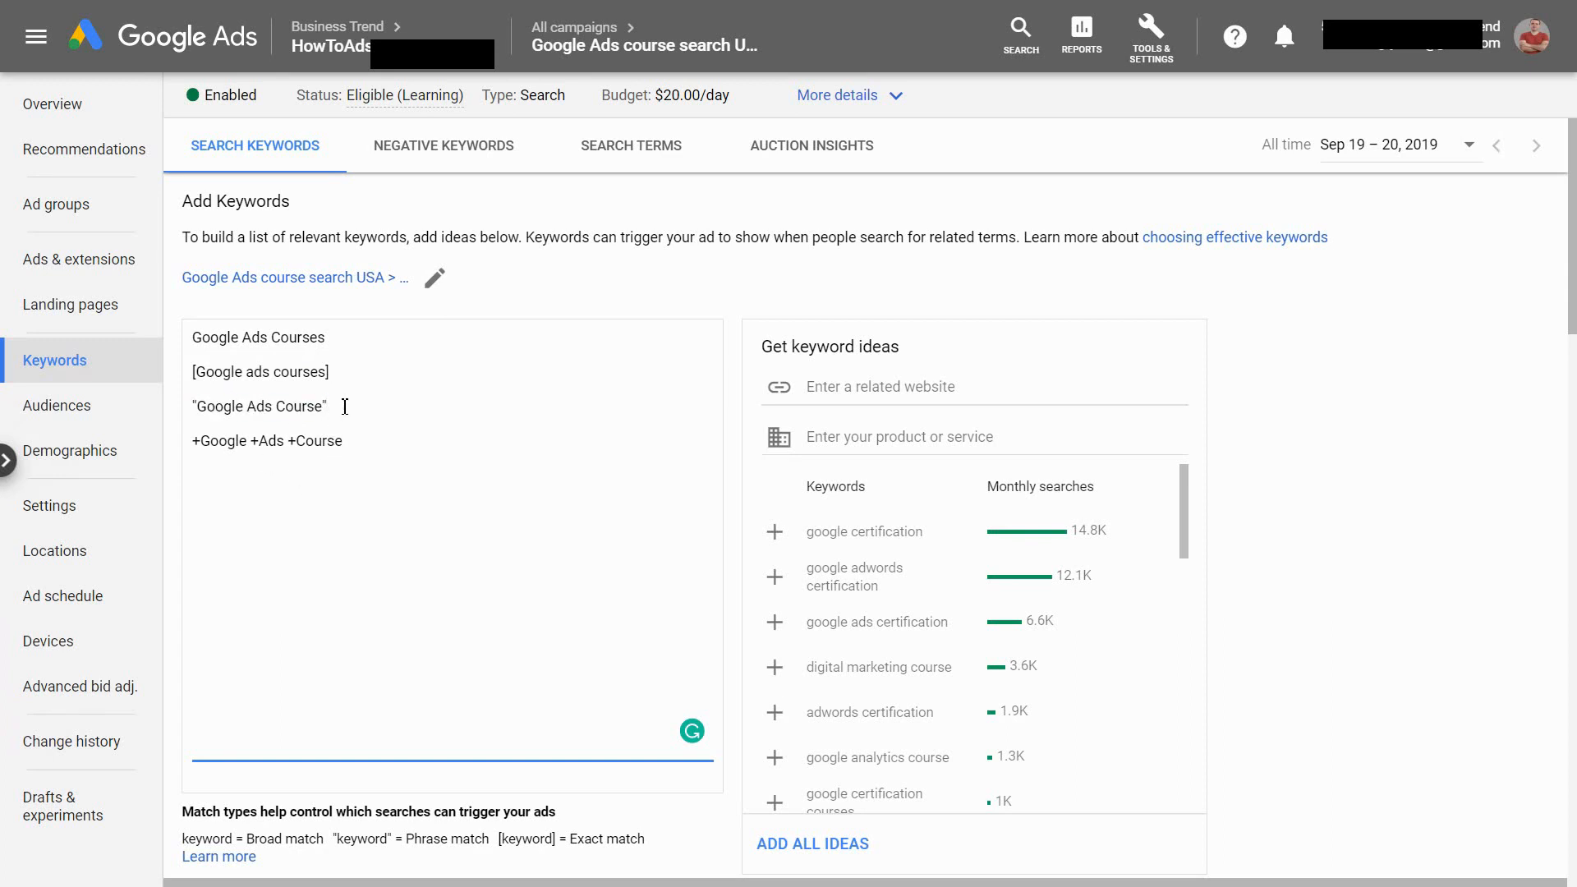
pyautogui.click(195, 407)
pyautogui.click(362, 410)
pyautogui.moveTo(367, 444); pyautogui.dragTo(191, 442)
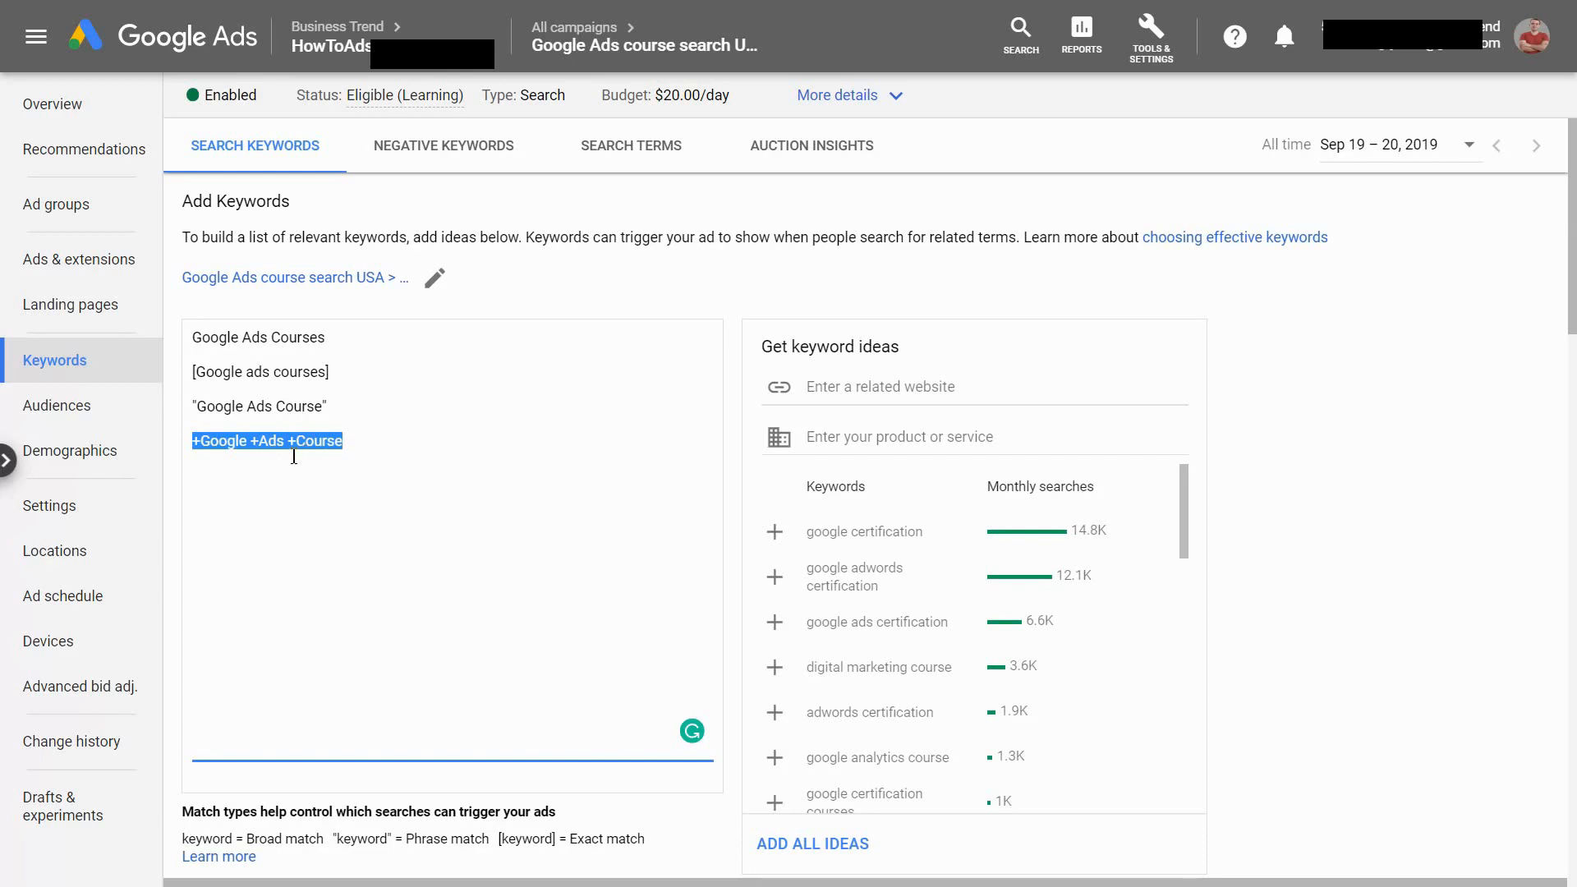
pyautogui.click(329, 440)
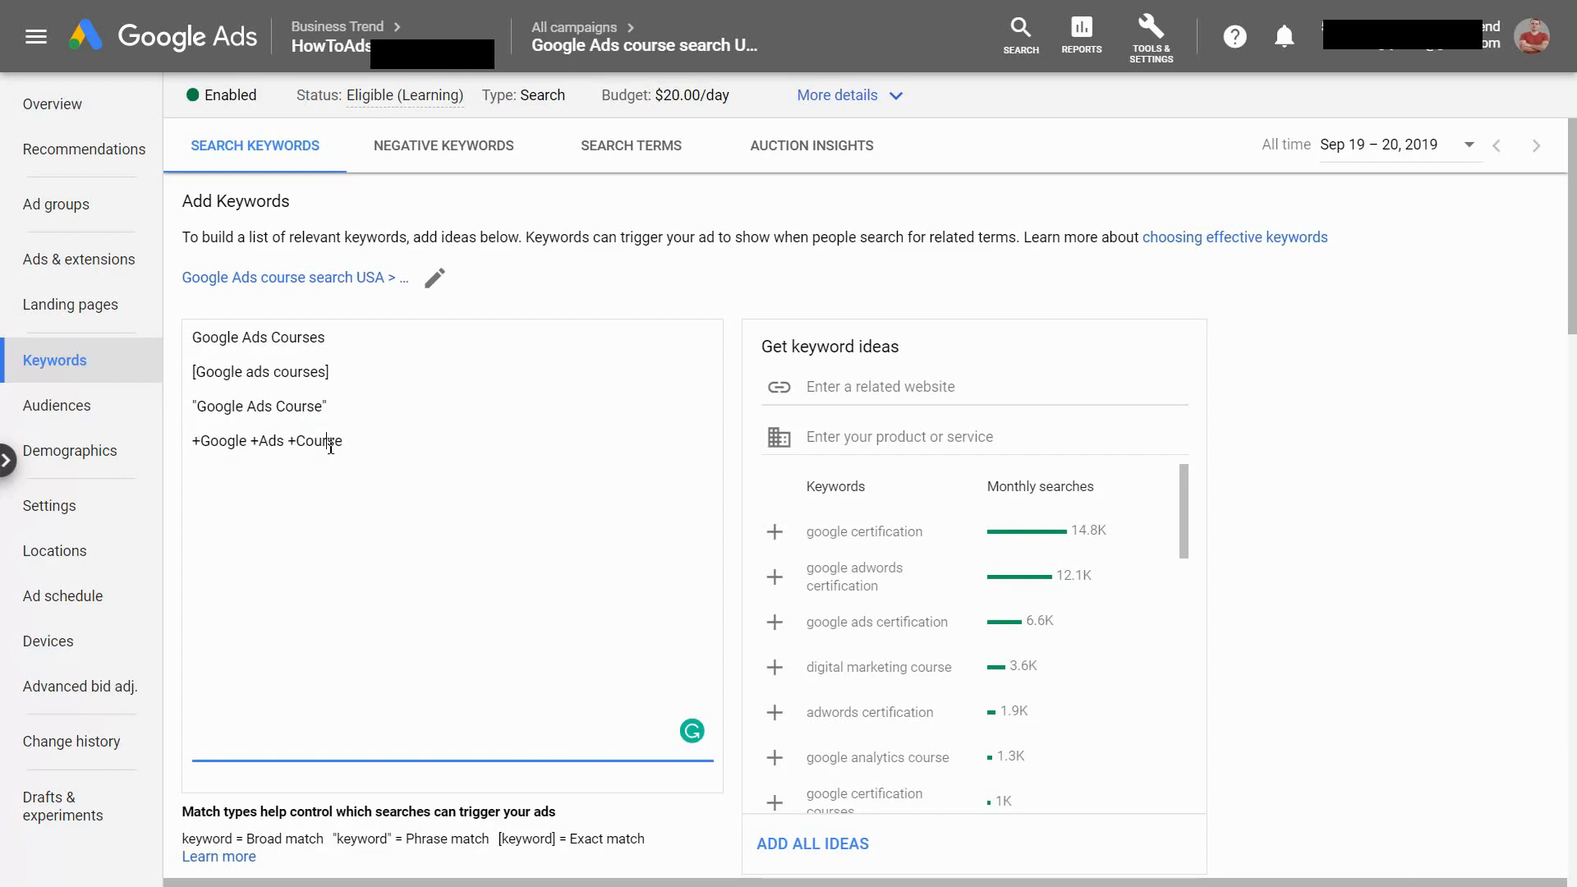
# Add Free as a broad match negative keyword for the Google Ads course search USA campaign and save it
pyautogui.click(418, 153)
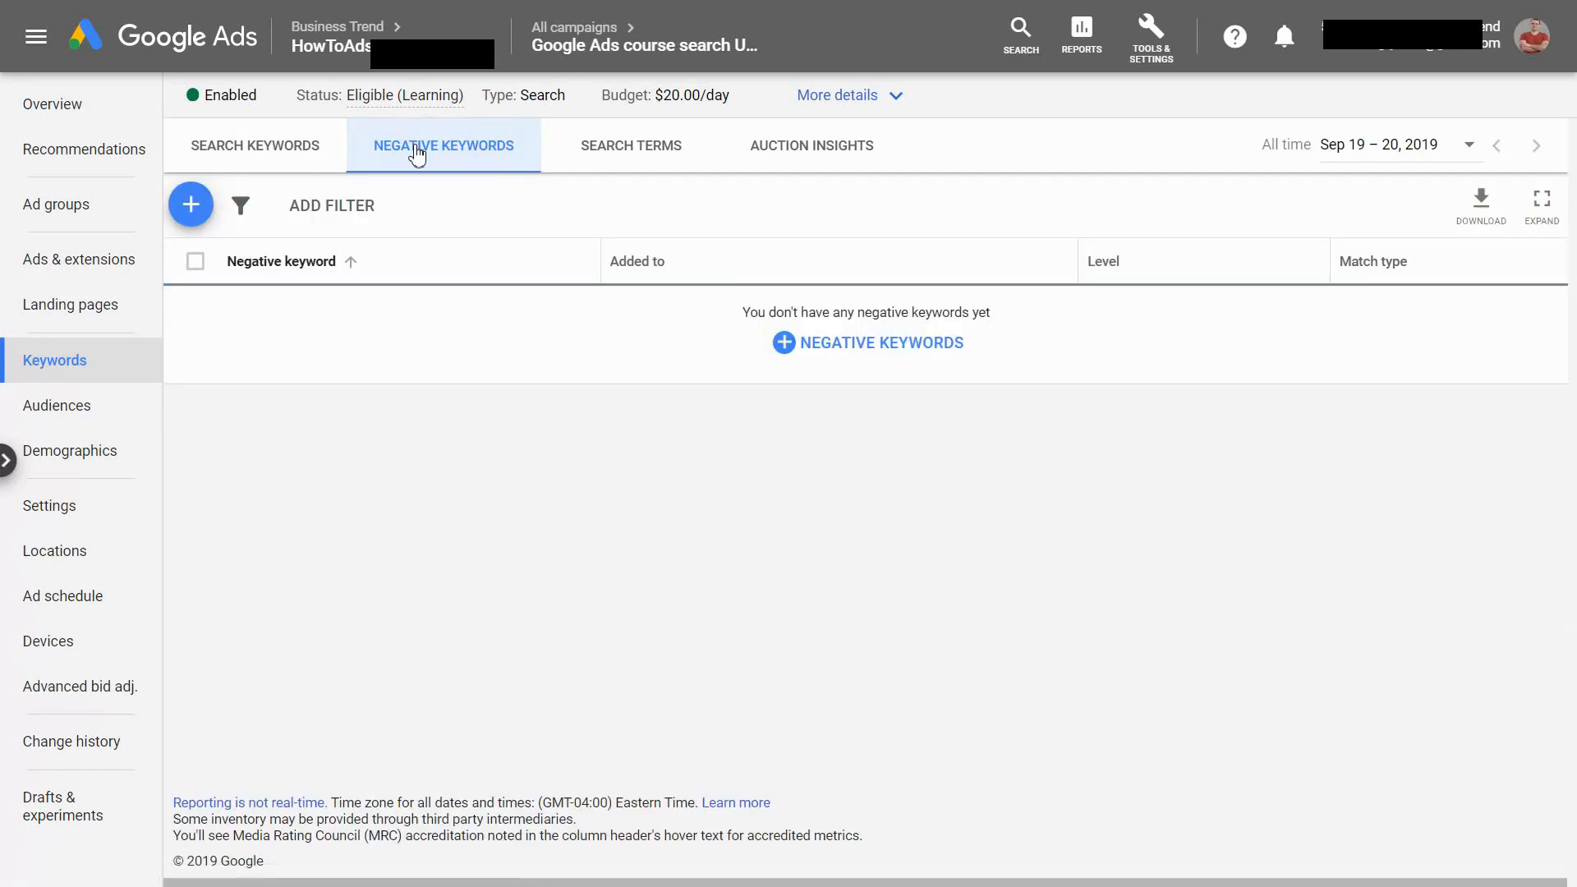
pyautogui.click(877, 348)
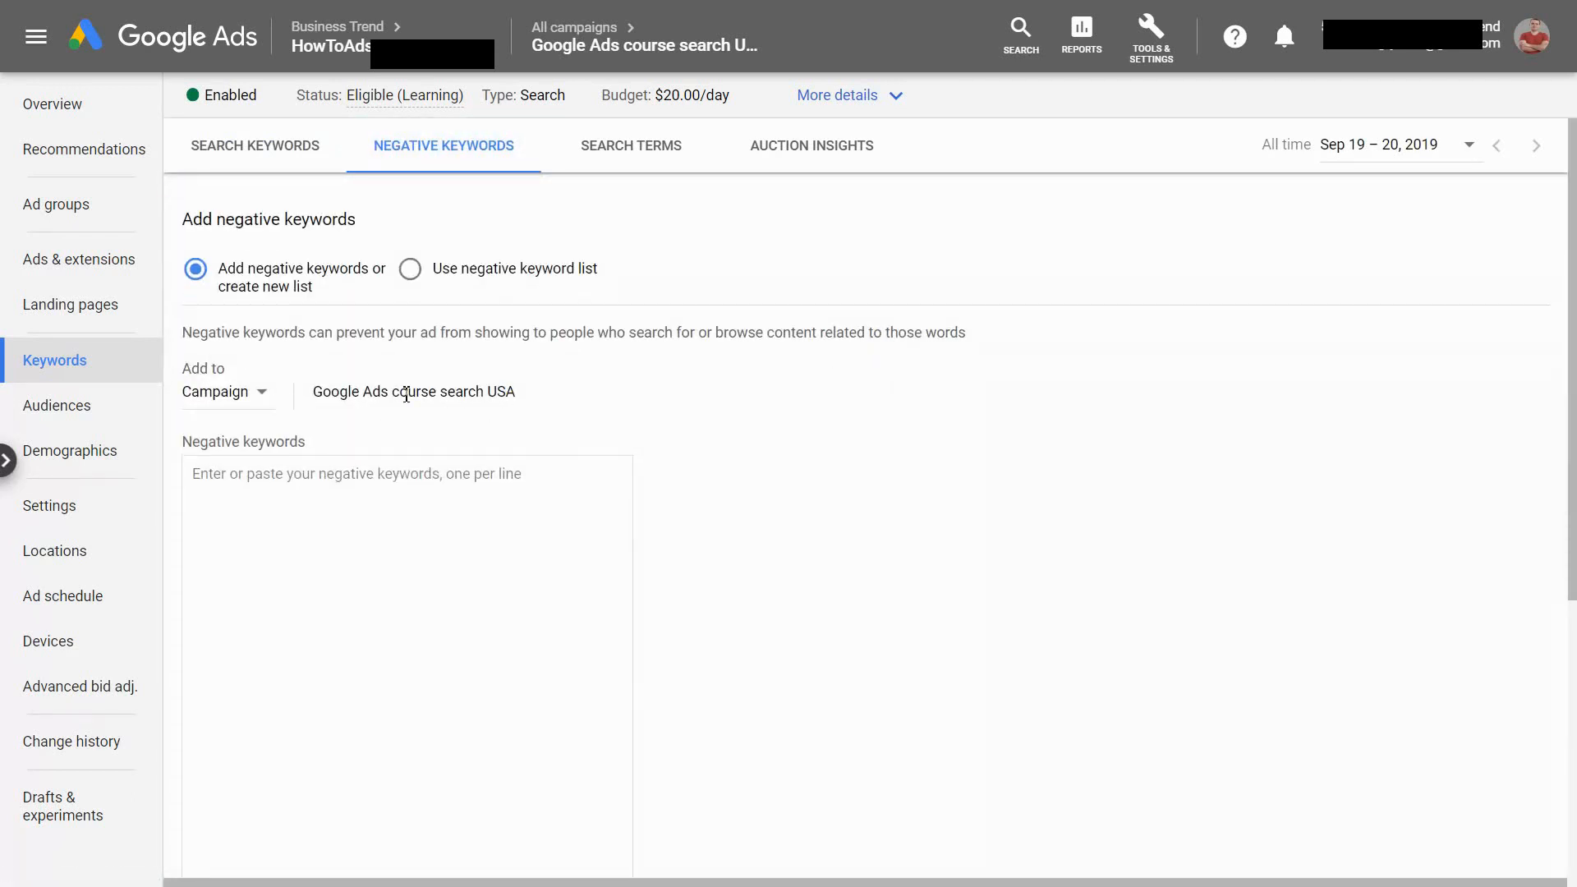
pyautogui.click(418, 538)
pyautogui.write('Free')
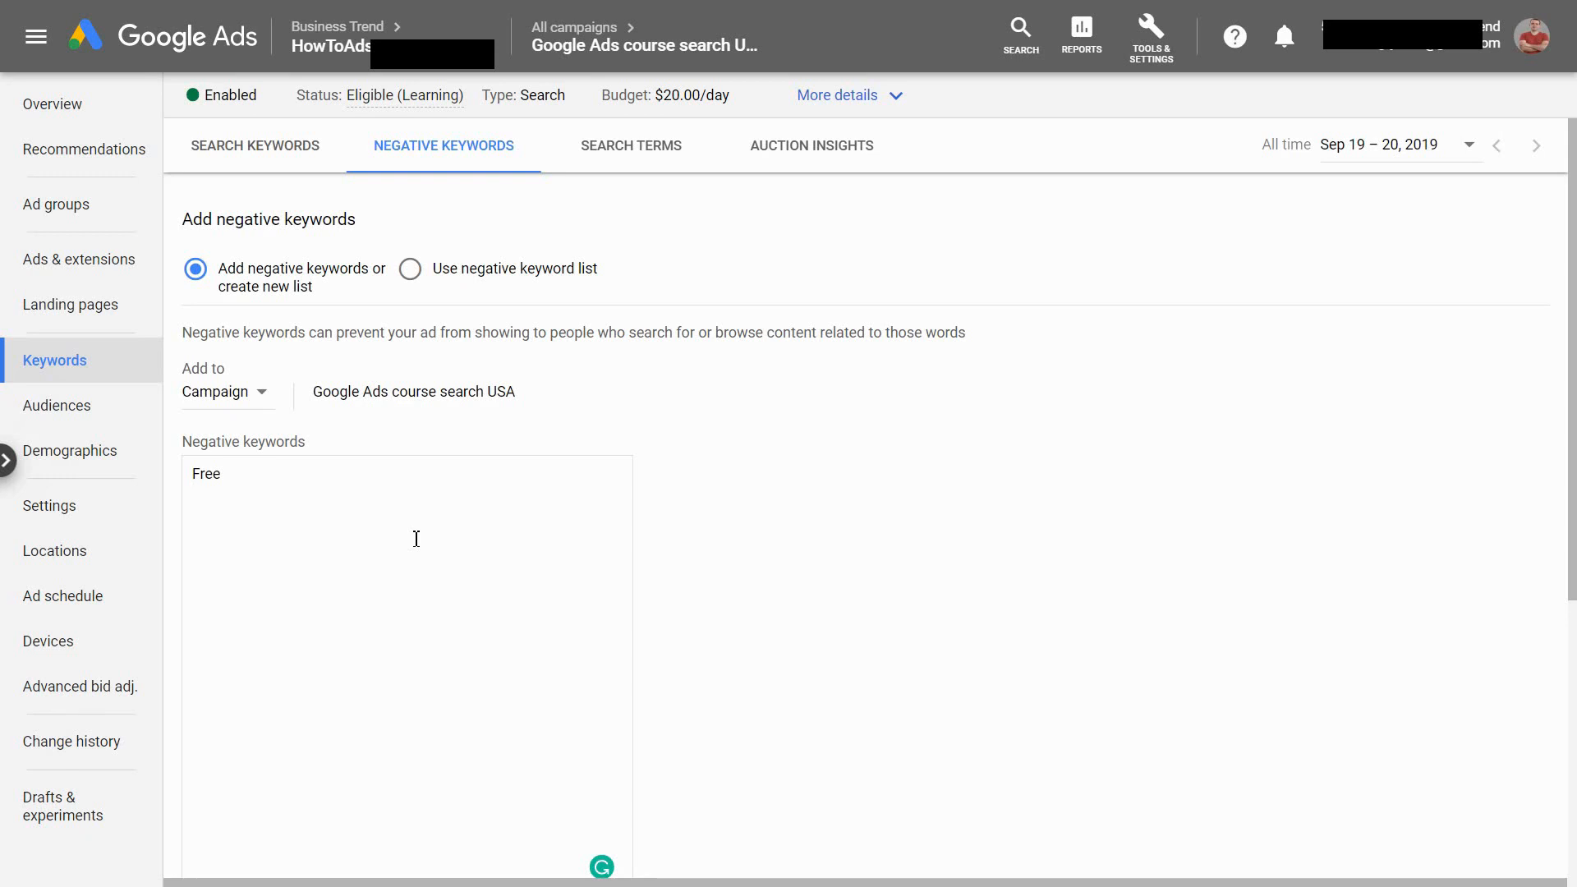
pyautogui.scroll(-5, 576, 553)
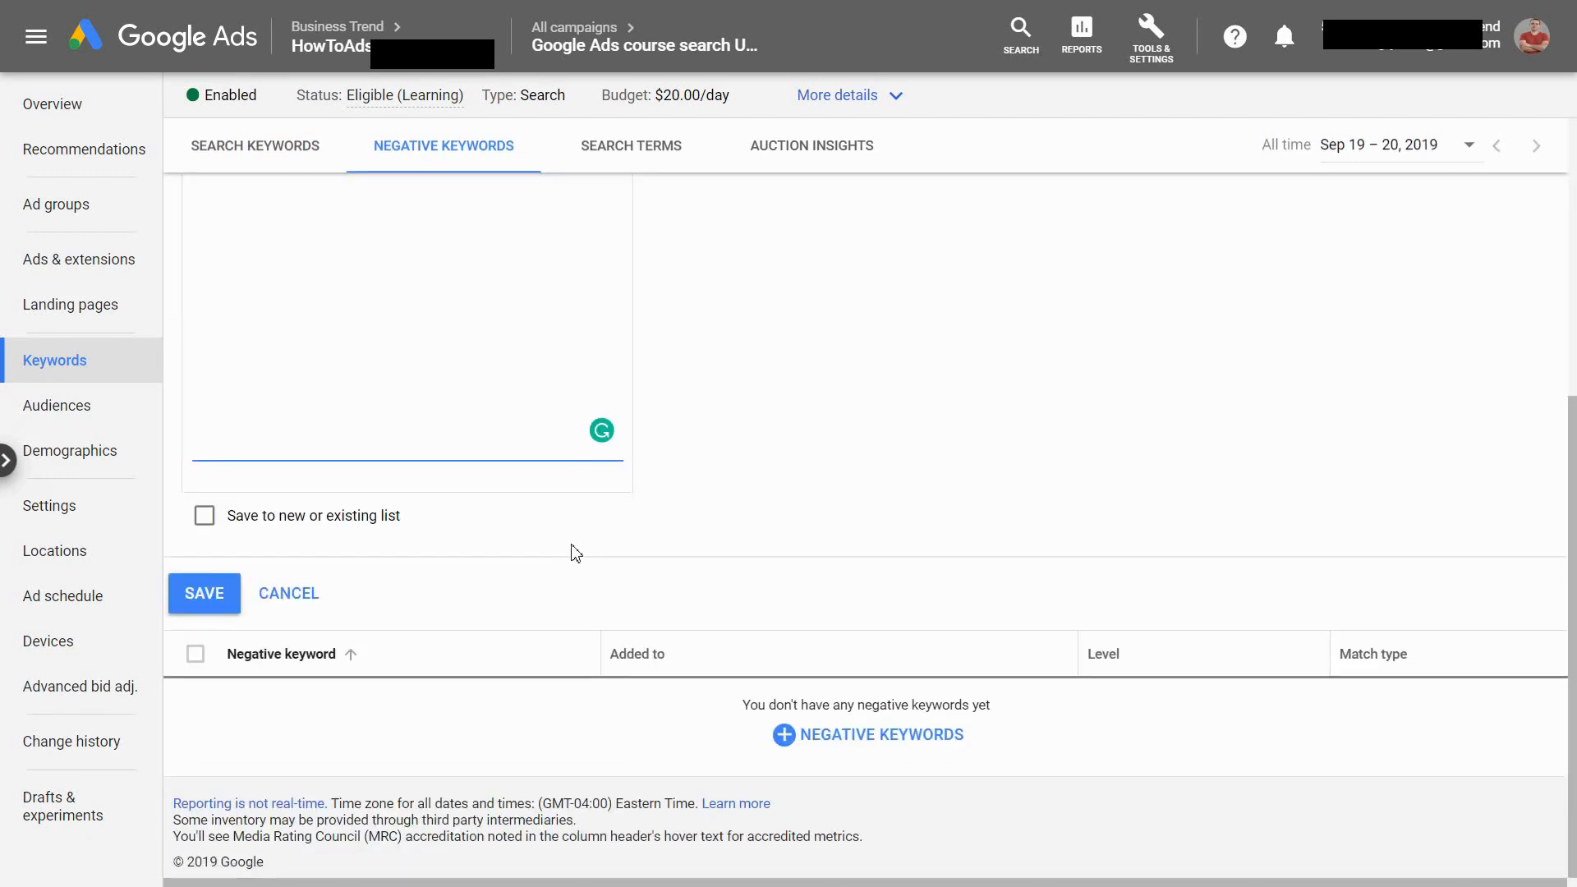
pyautogui.click(205, 595)
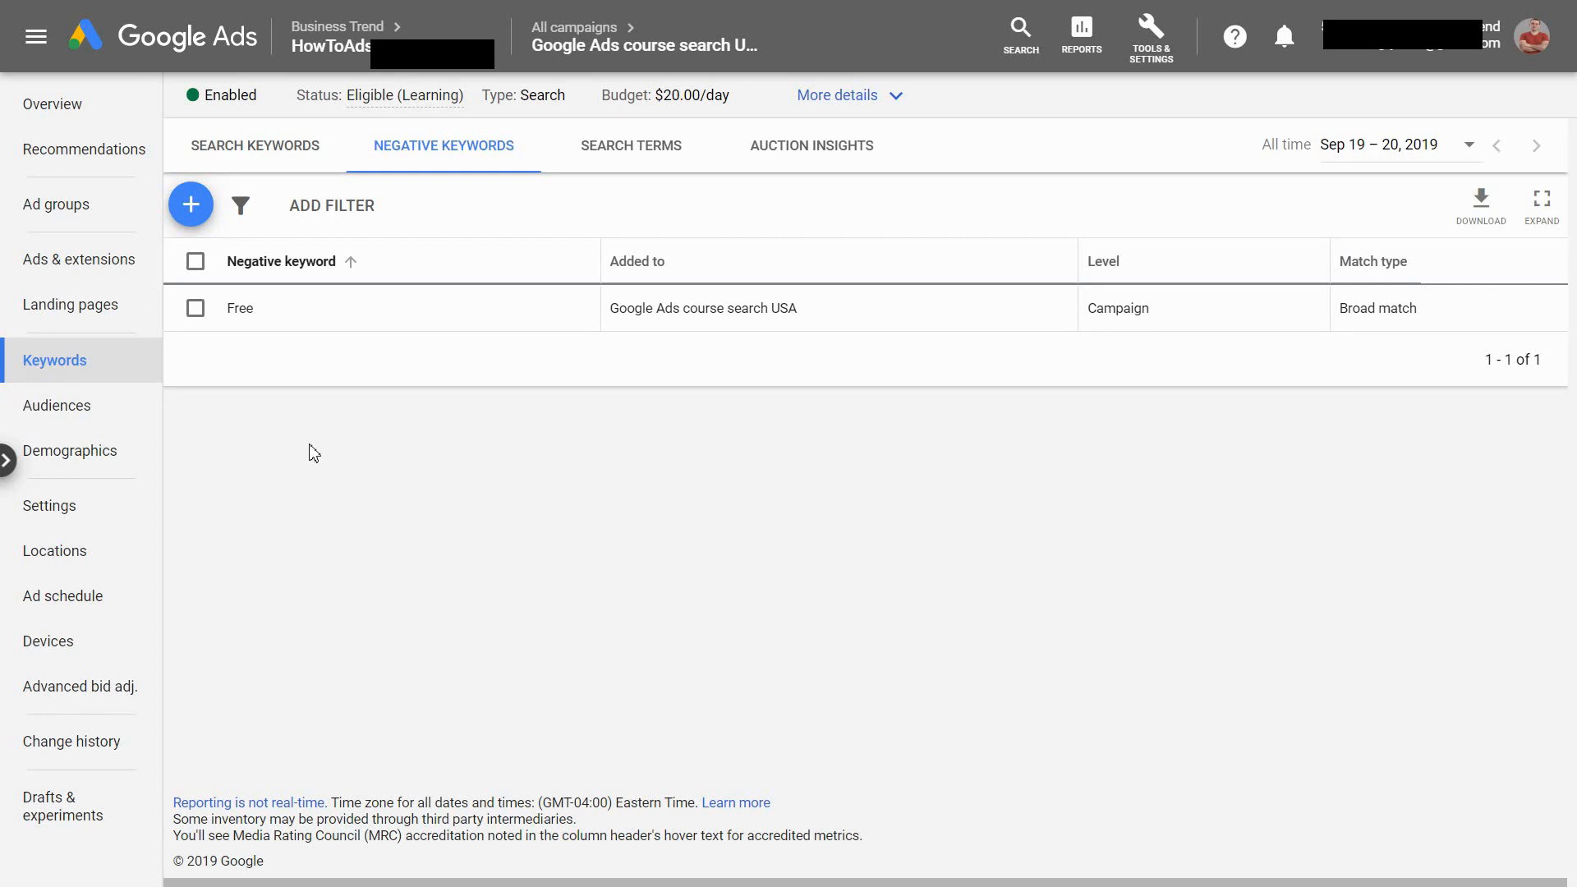
# Add [free google ads courses] as an exact match negative keyword at campaign level and save it
pyautogui.click(190, 205)
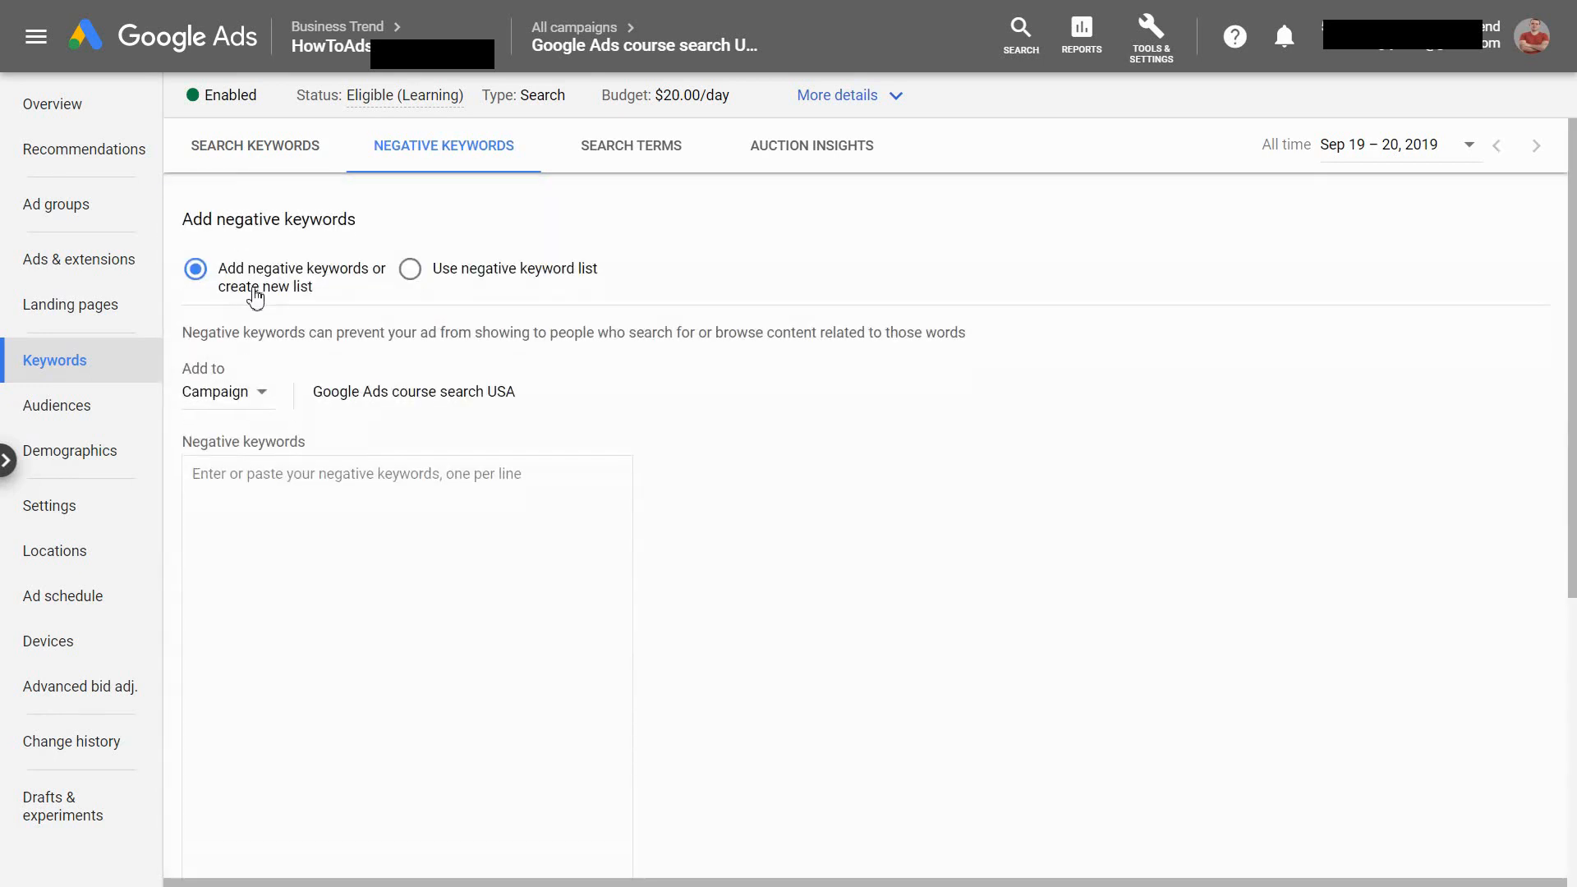
pyautogui.click(305, 505)
pyautogui.write('[')
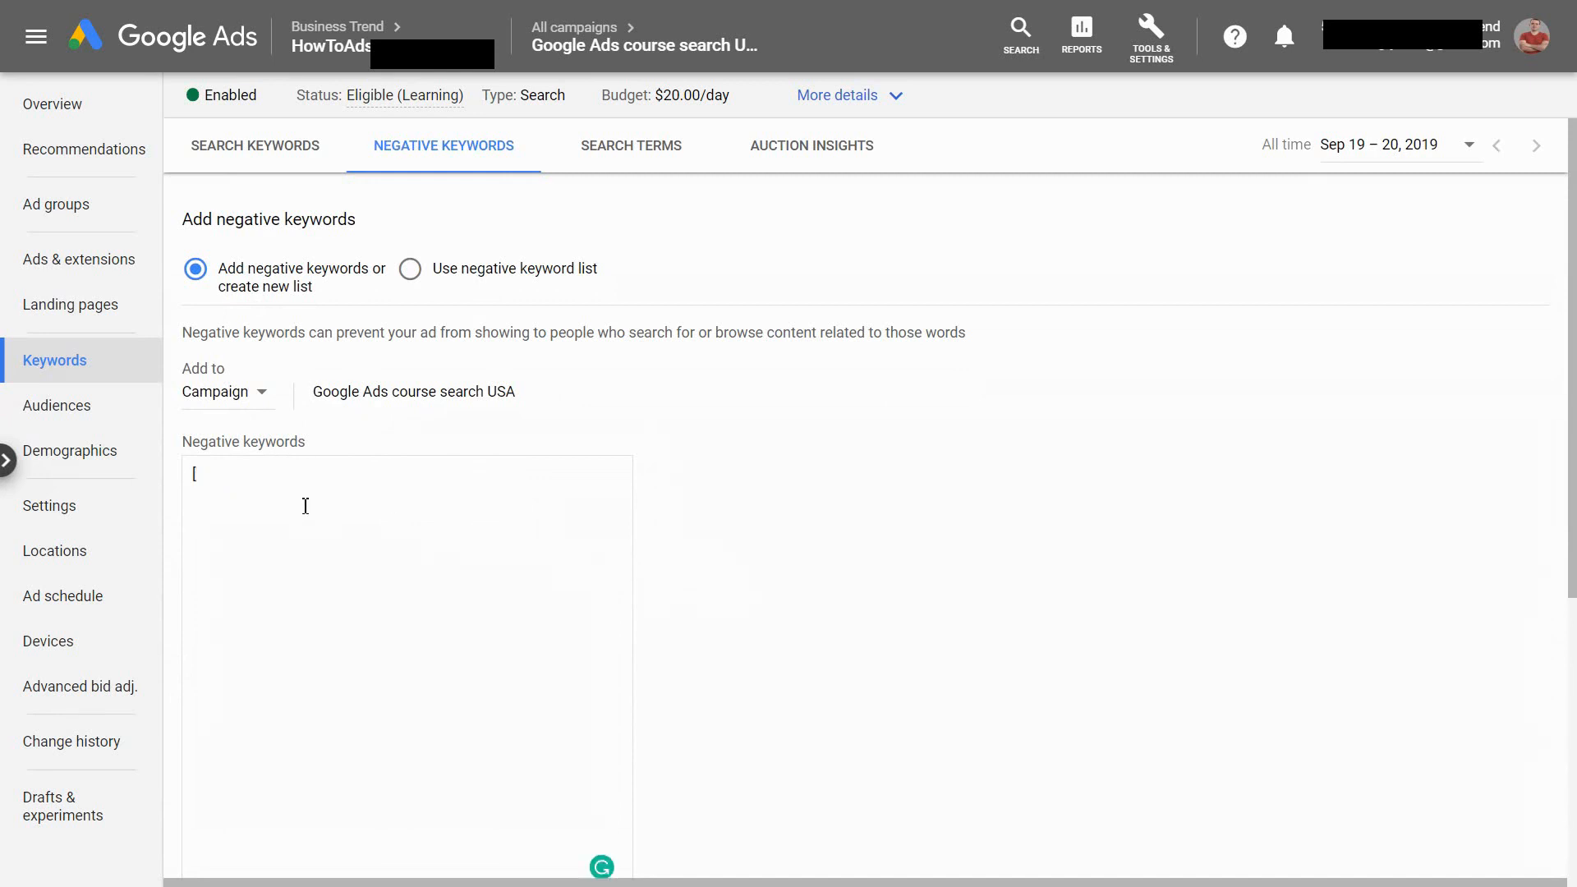
pyautogui.write('free google ads courses]')
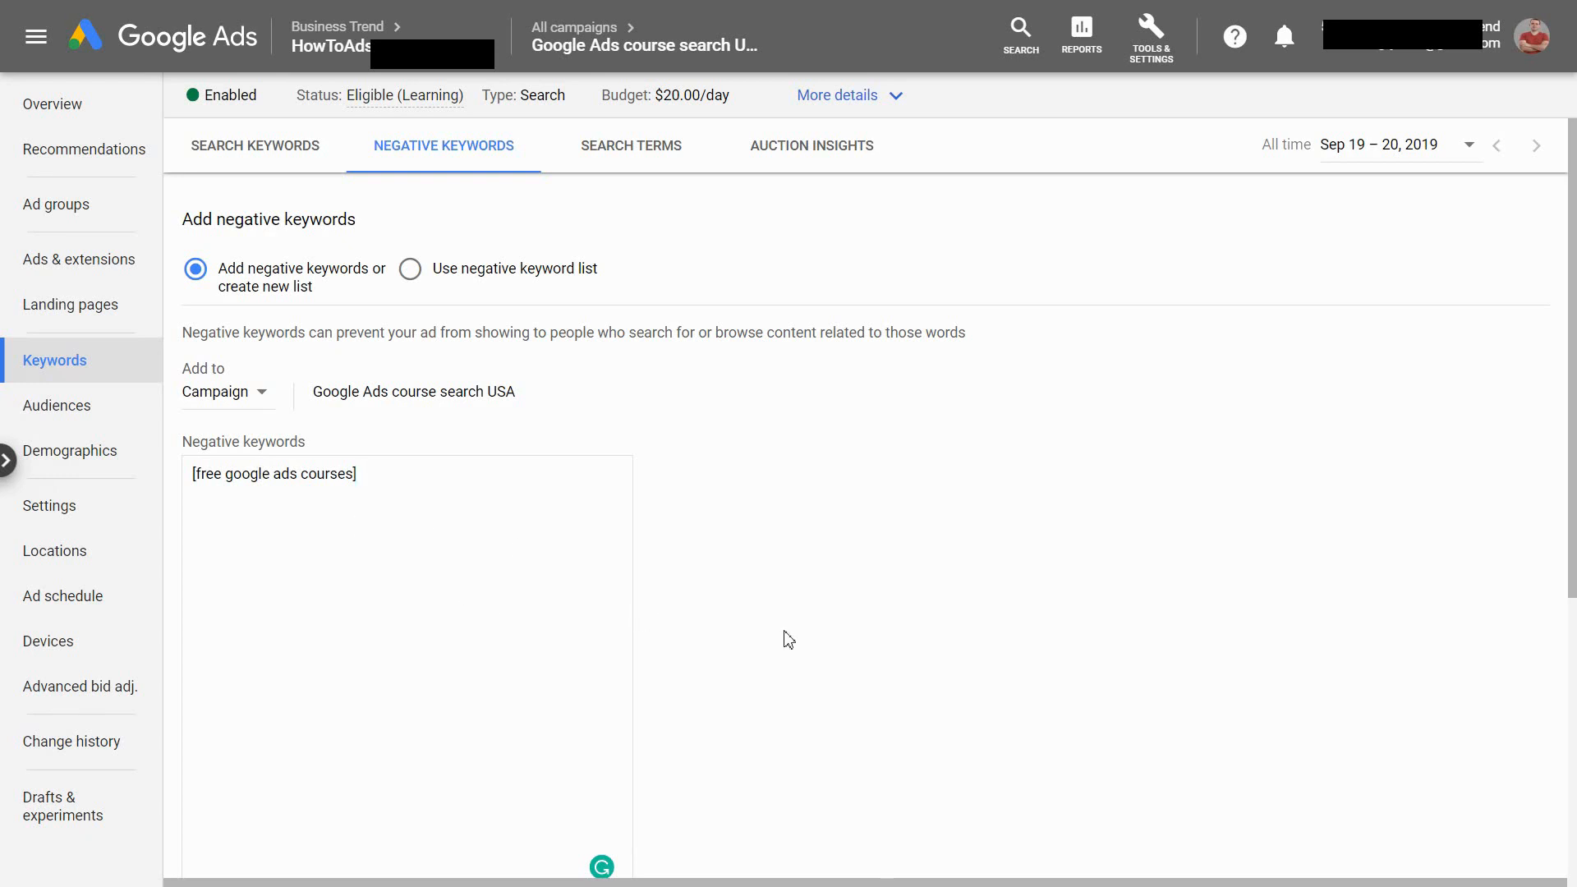
pyautogui.scroll(-2, 683, 669)
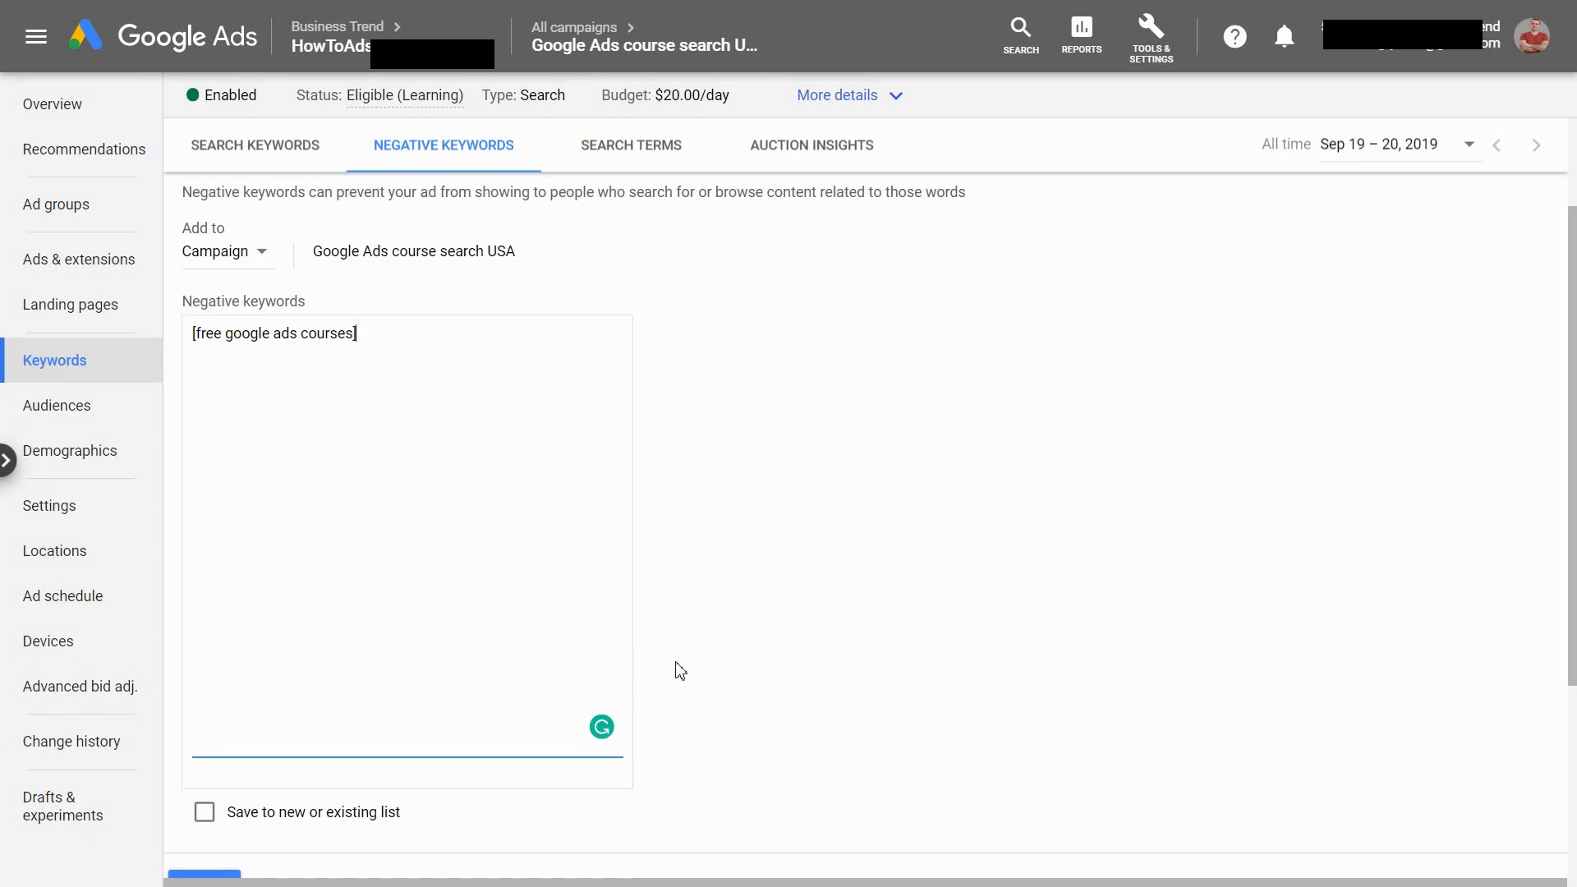
pyautogui.scroll(-3, 260, 774)
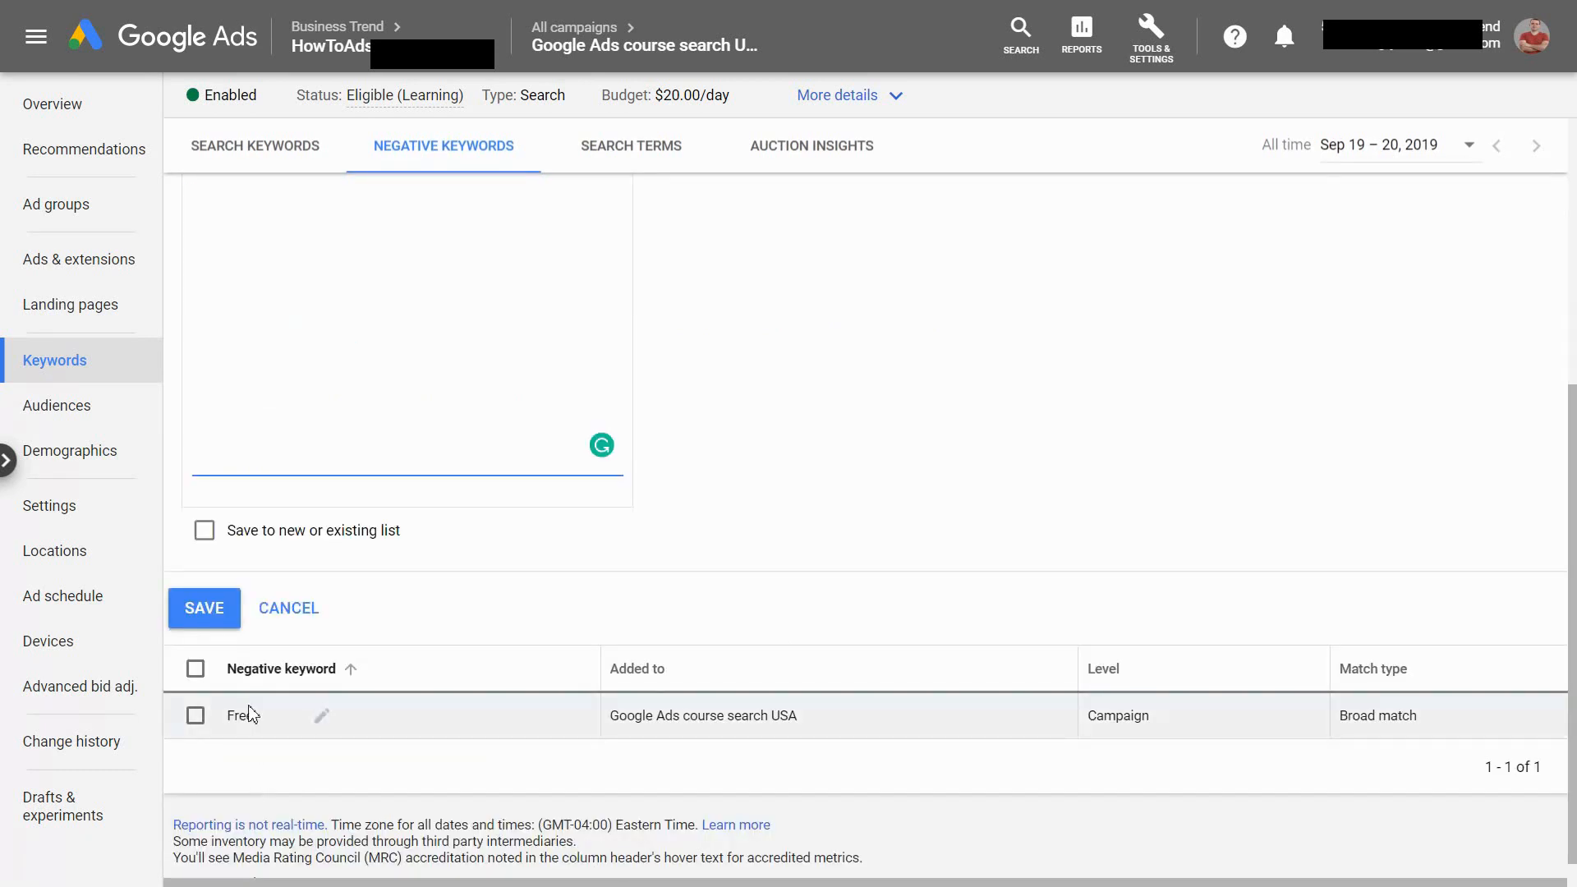
pyautogui.click(217, 609)
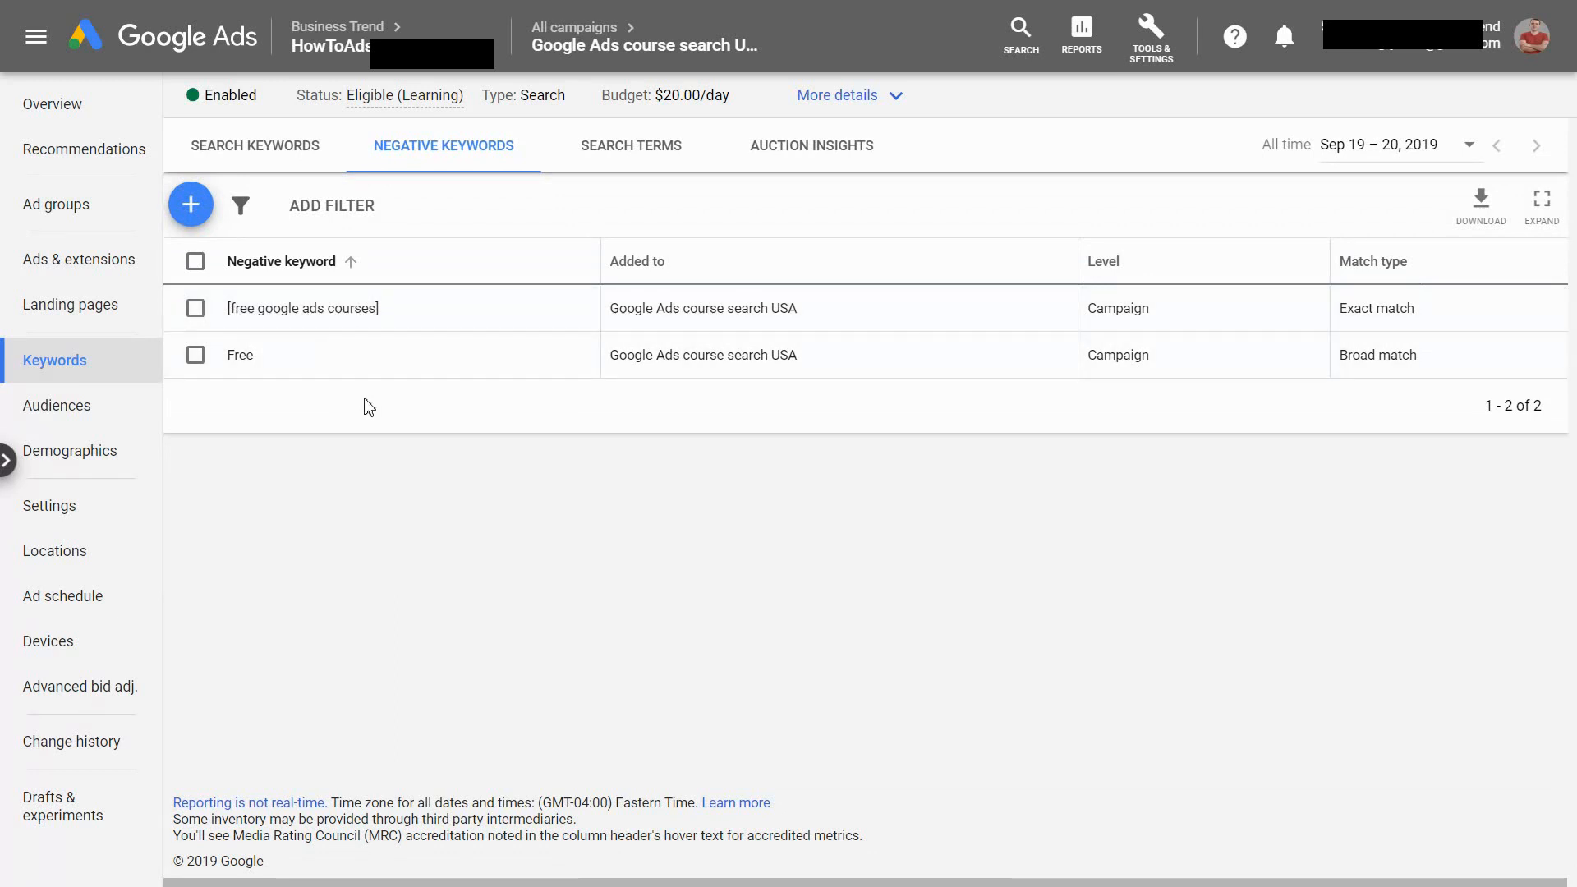
# Add "free google ads courses" as a phrase match negative keyword at campaign level and save it
pyautogui.click(199, 216)
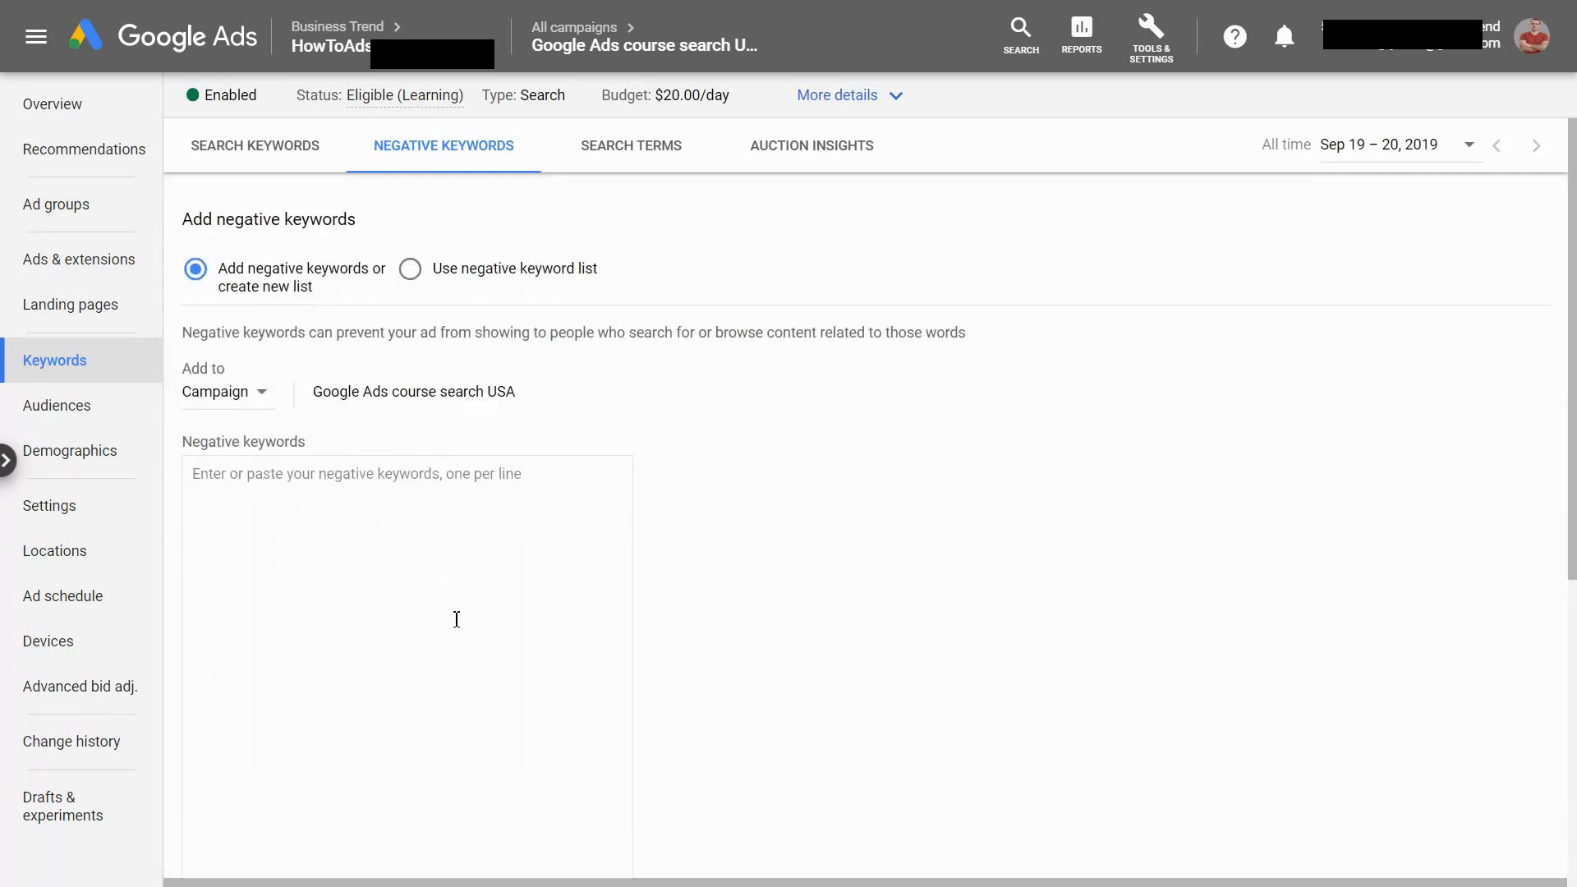
pyautogui.write('"')
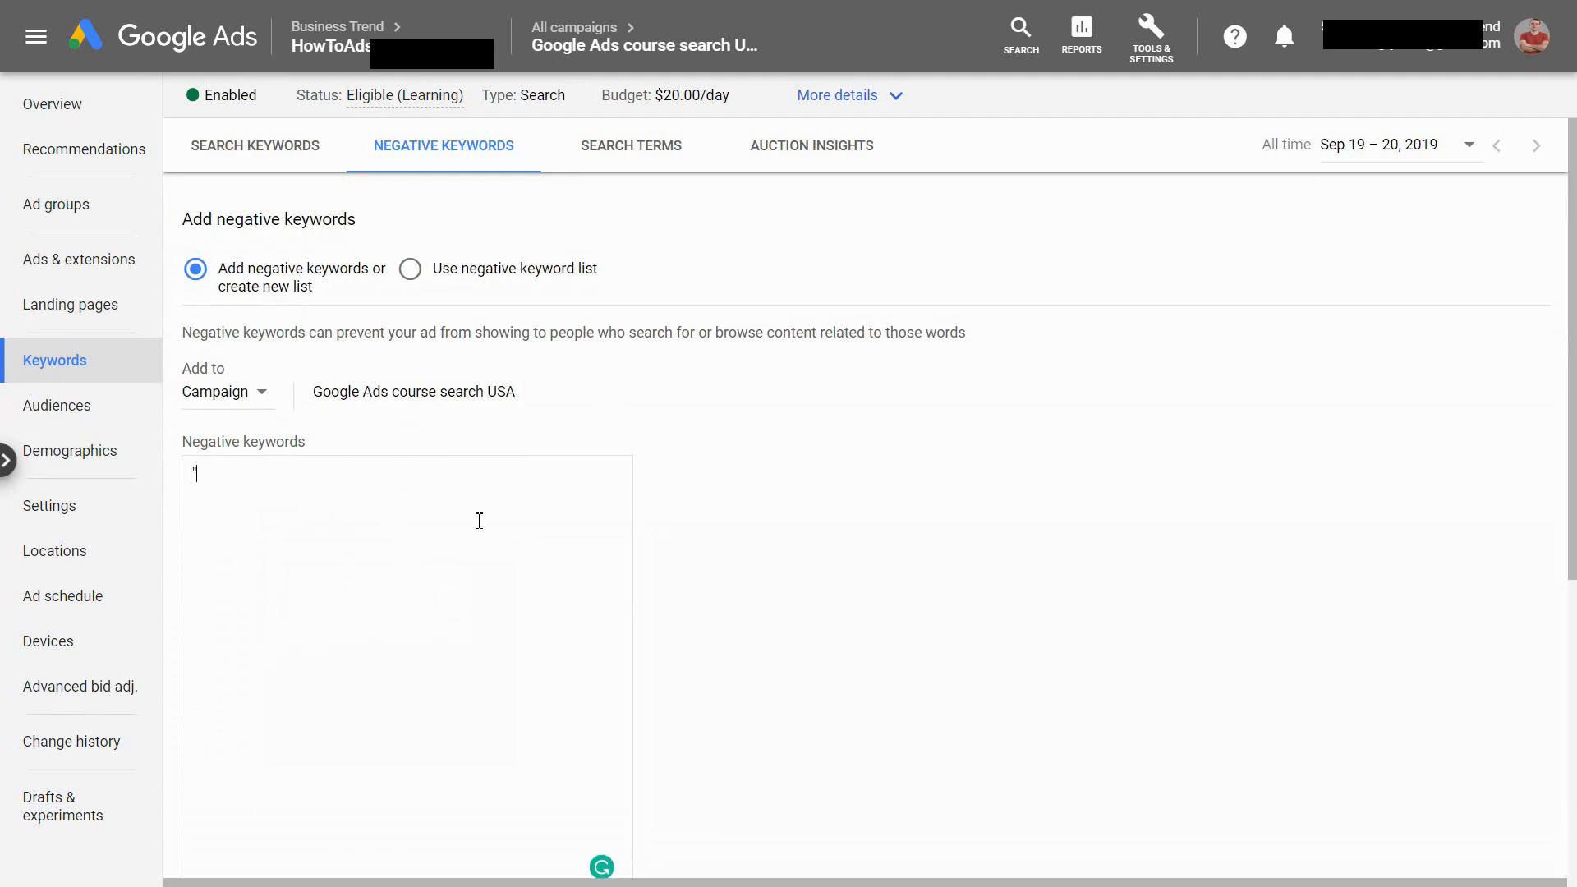
pyautogui.write('free google ads courses')
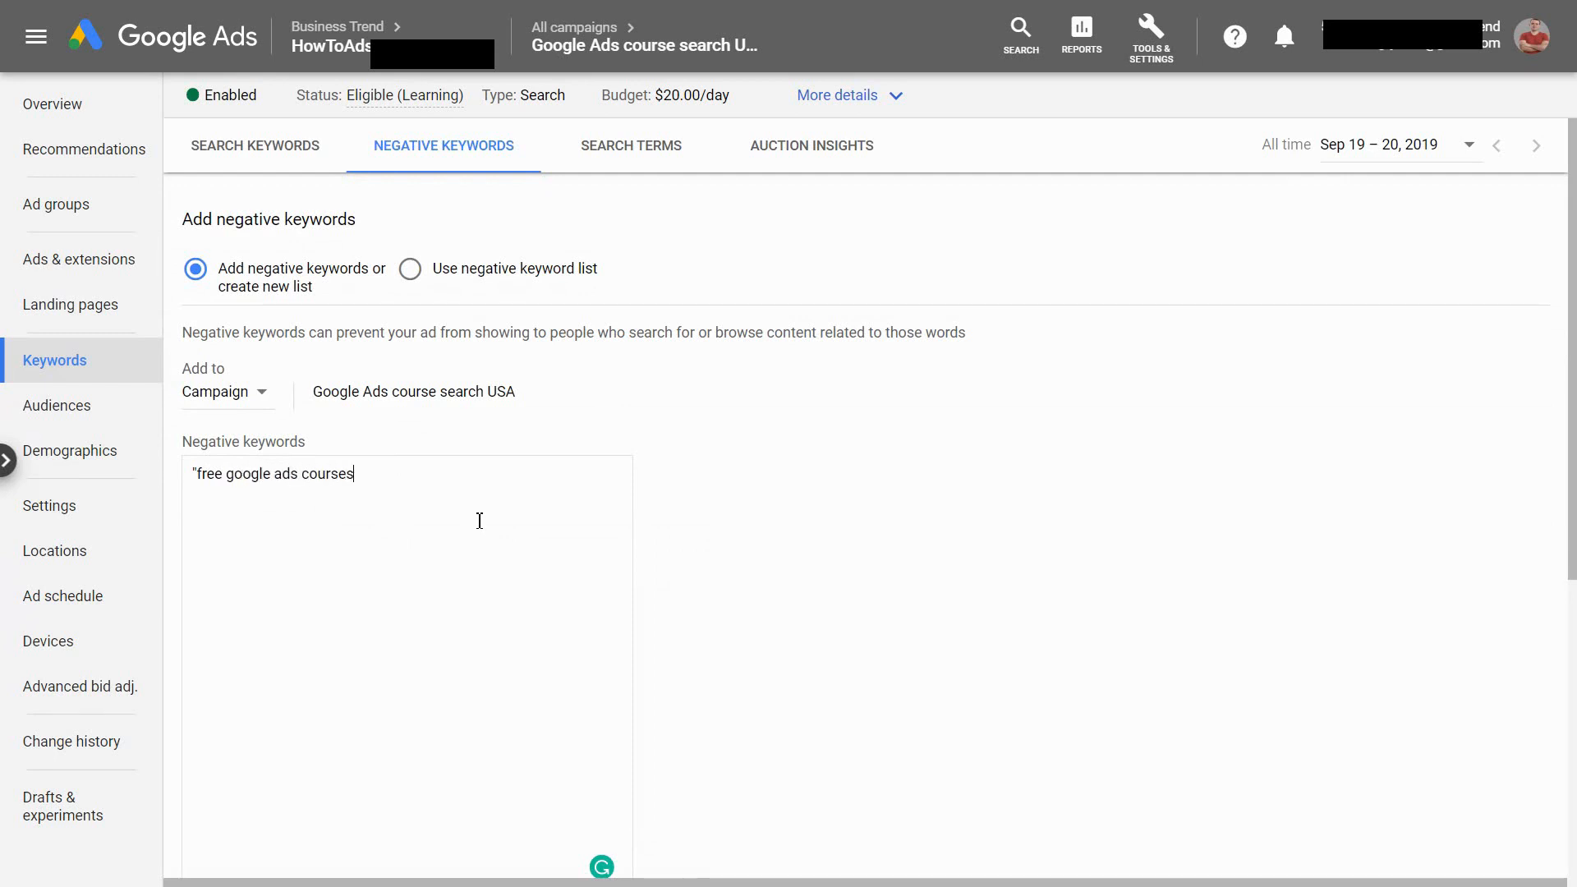
pyautogui.write('"')
pyautogui.scroll(-3, 759, 542)
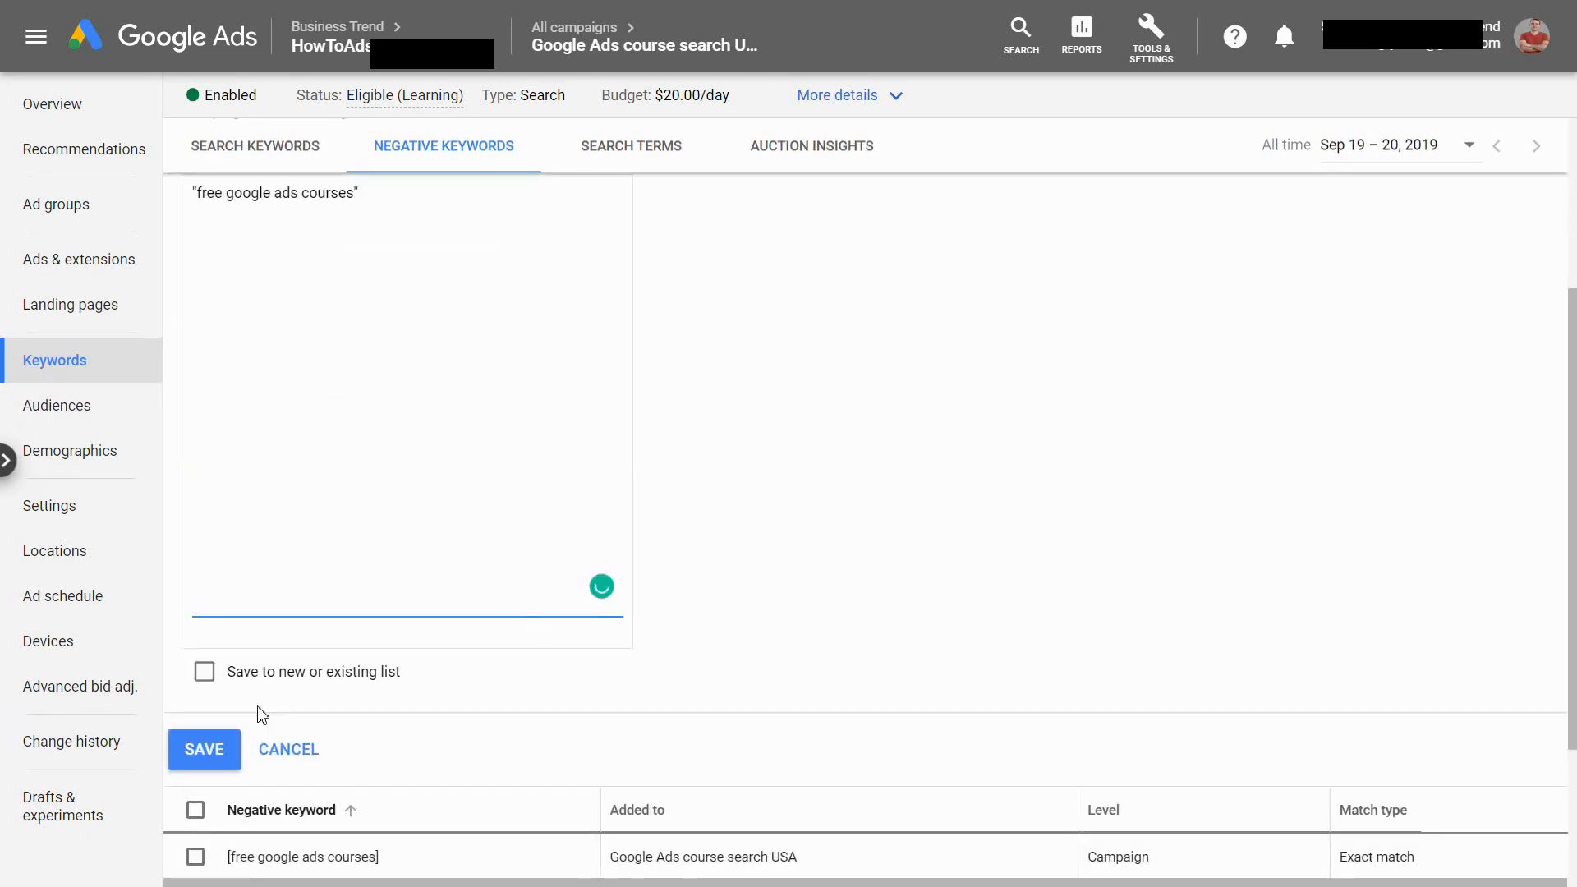
pyautogui.click(184, 752)
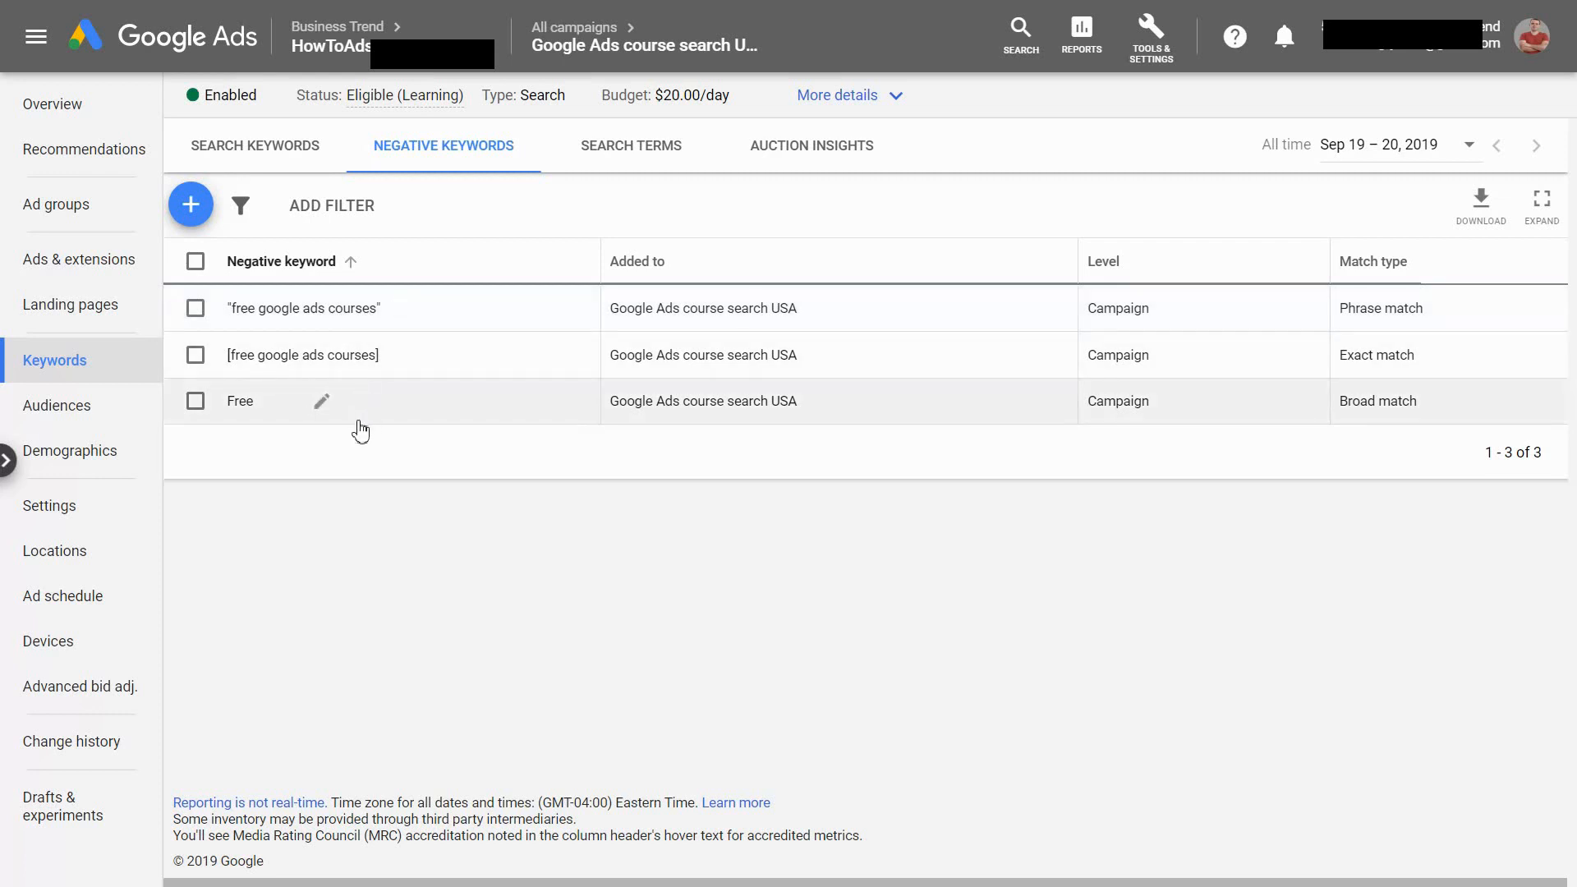
# Add +free +google +ads +courses as a modified broad match negative keyword for the Google Ads course search USA campaign and save it
pyautogui.click(194, 206)
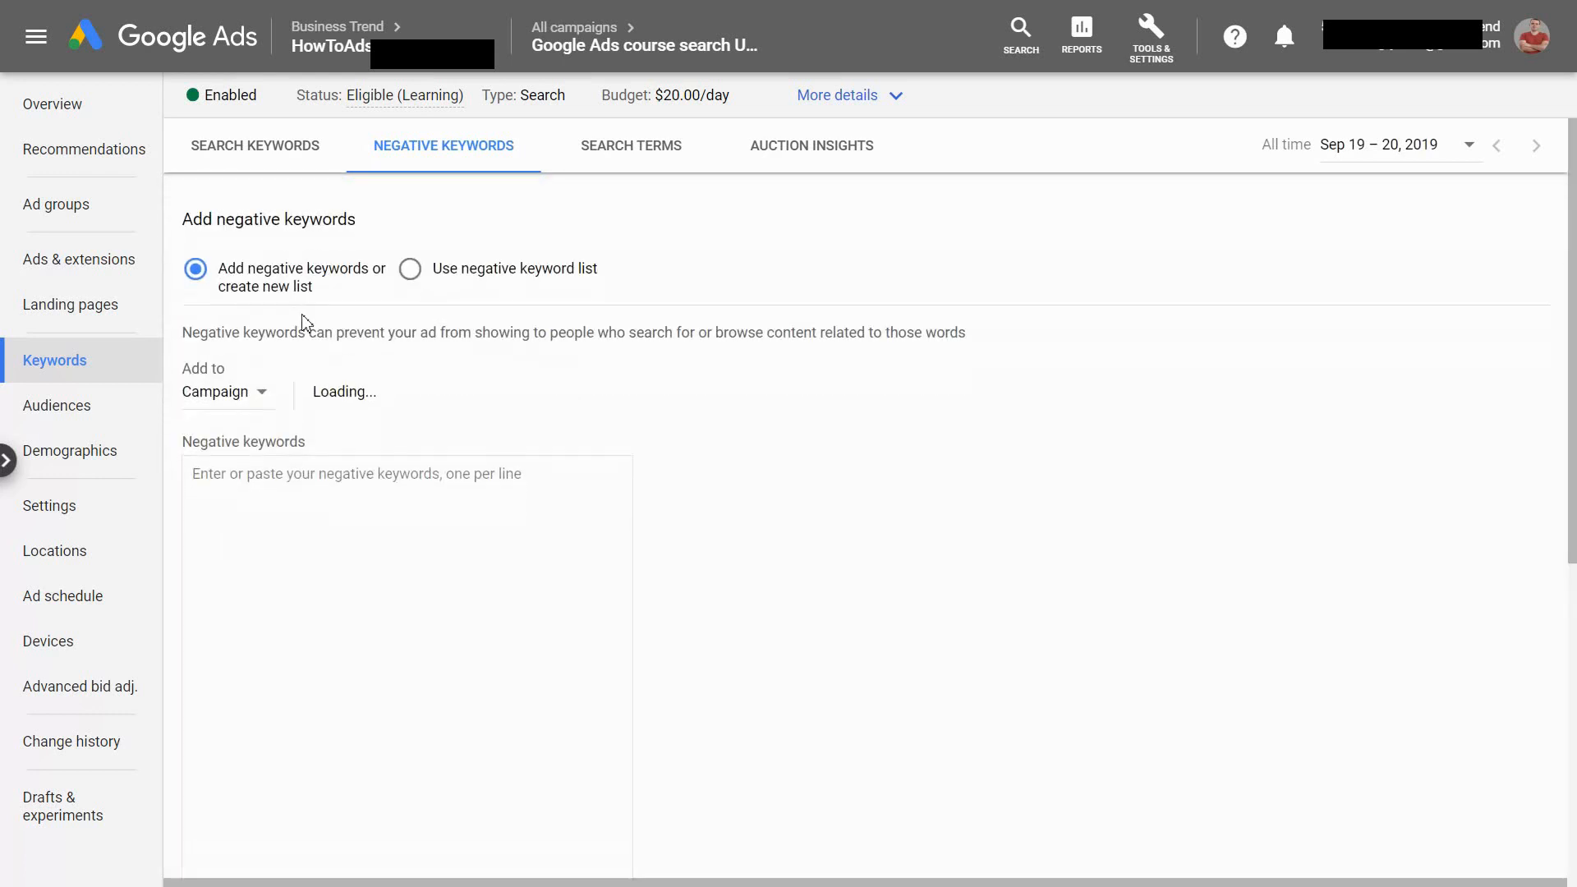
pyautogui.write('+')
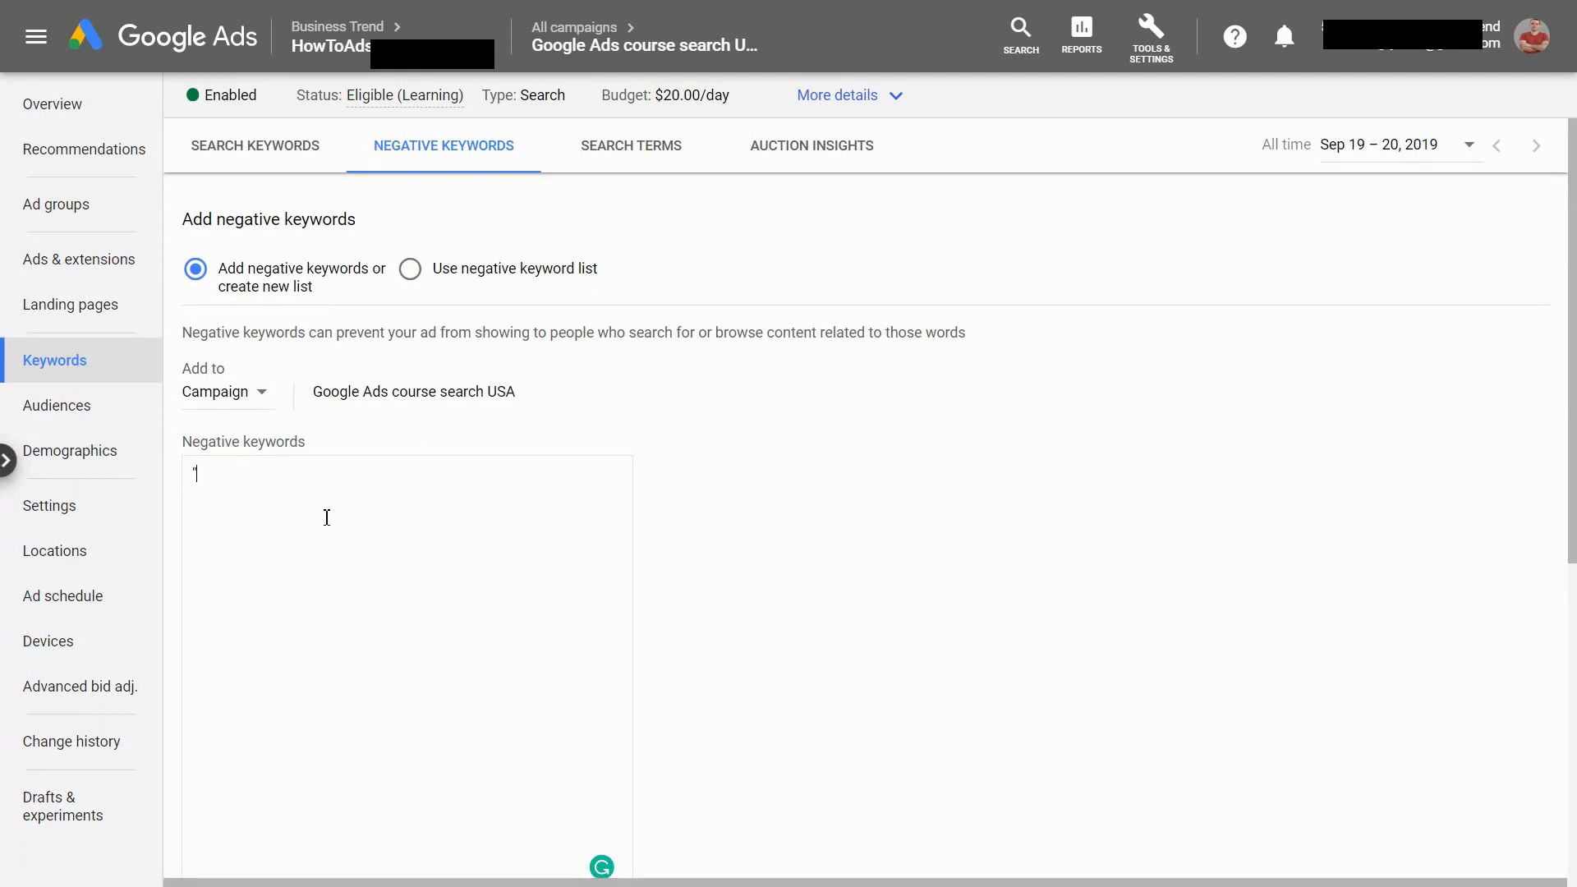
pyautogui.write('free +google +ads +courses')
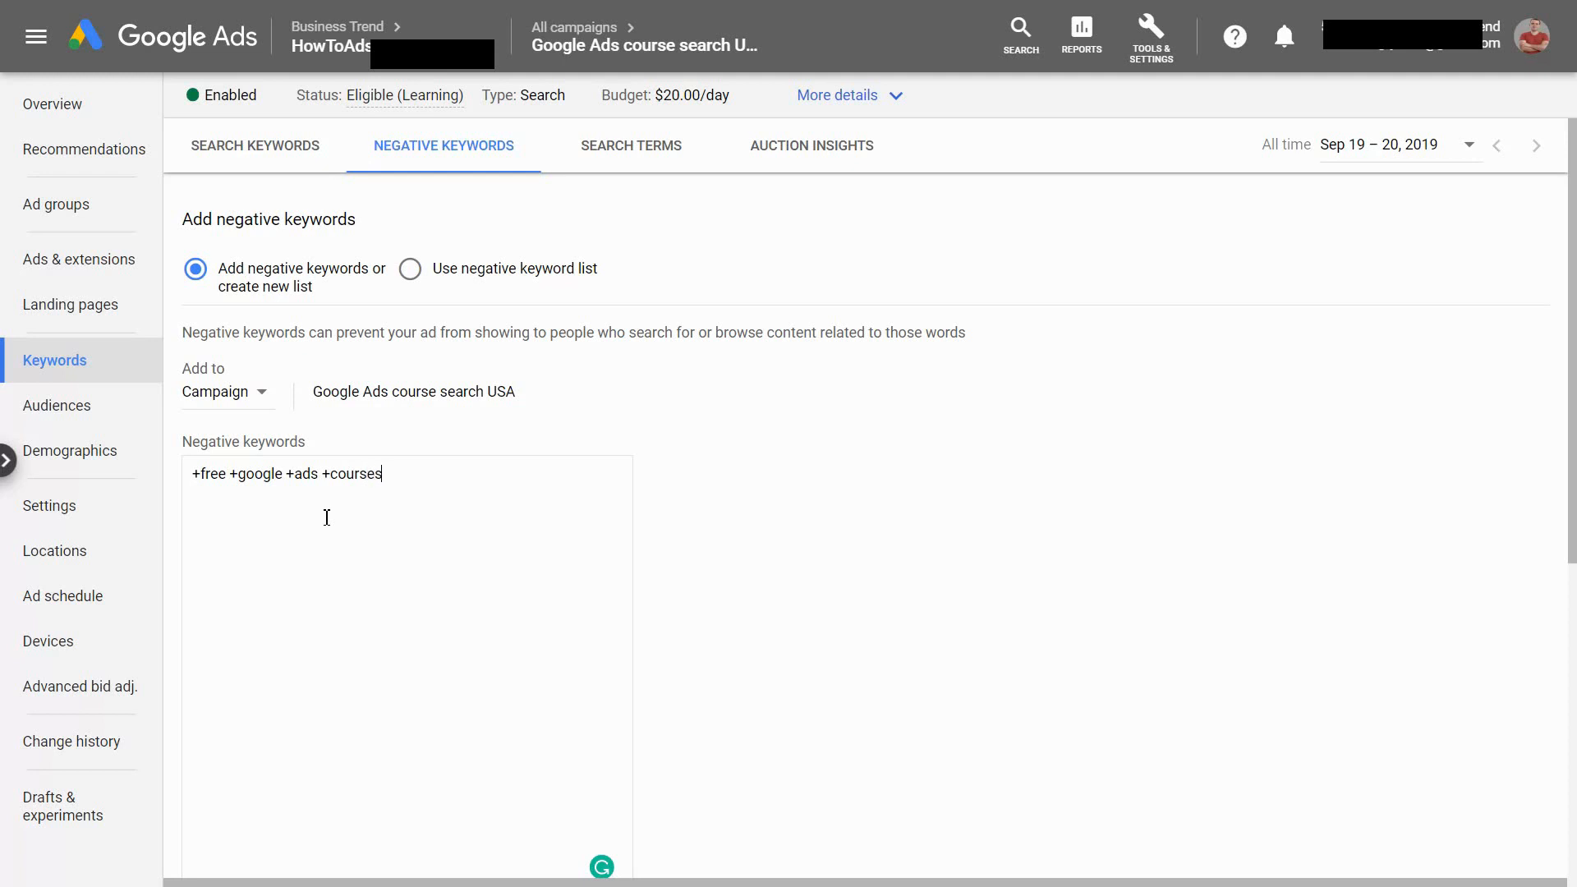
pyautogui.scroll(-5, 210, 501)
pyautogui.click(204, 606)
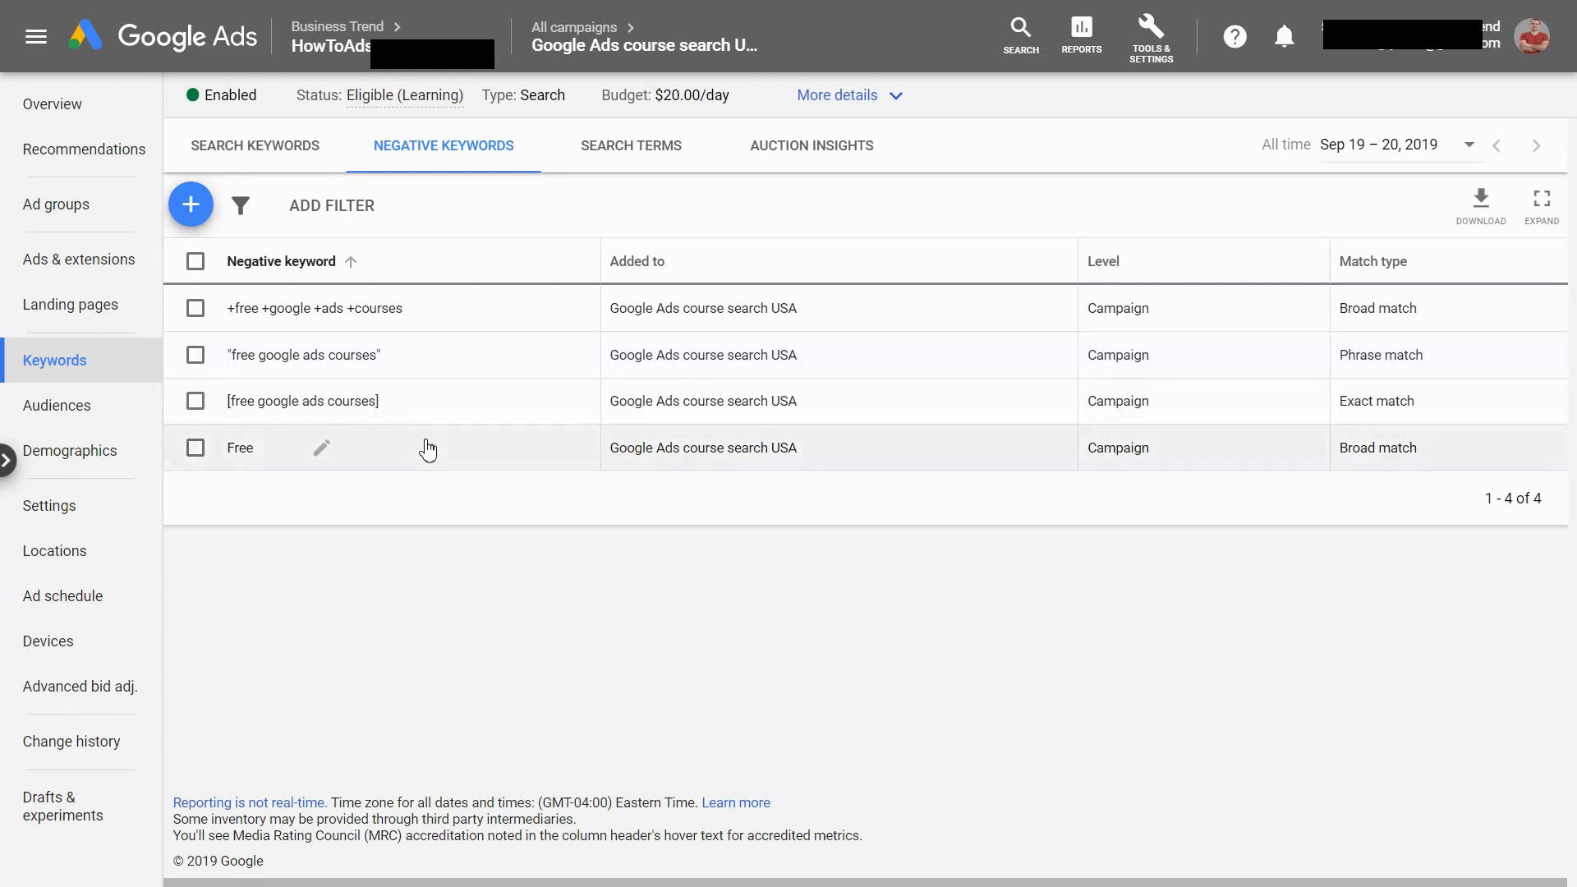
# Select the +adwords +fundamentals keyword among the campaign's search keywords and review the available bulk edit options
pyautogui.click(275, 164)
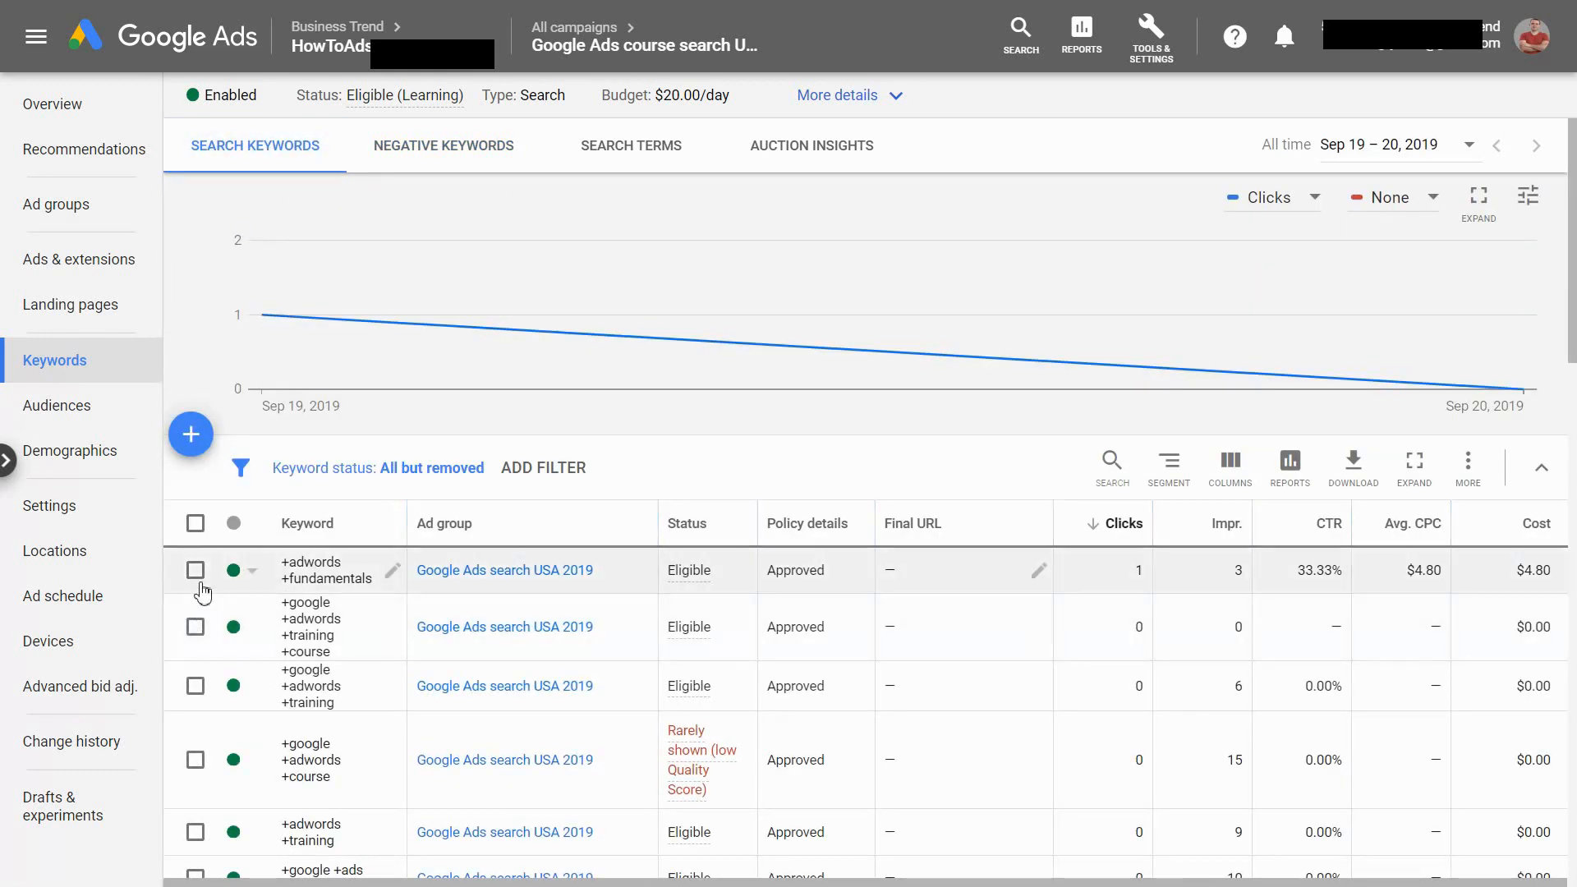
pyautogui.click(198, 573)
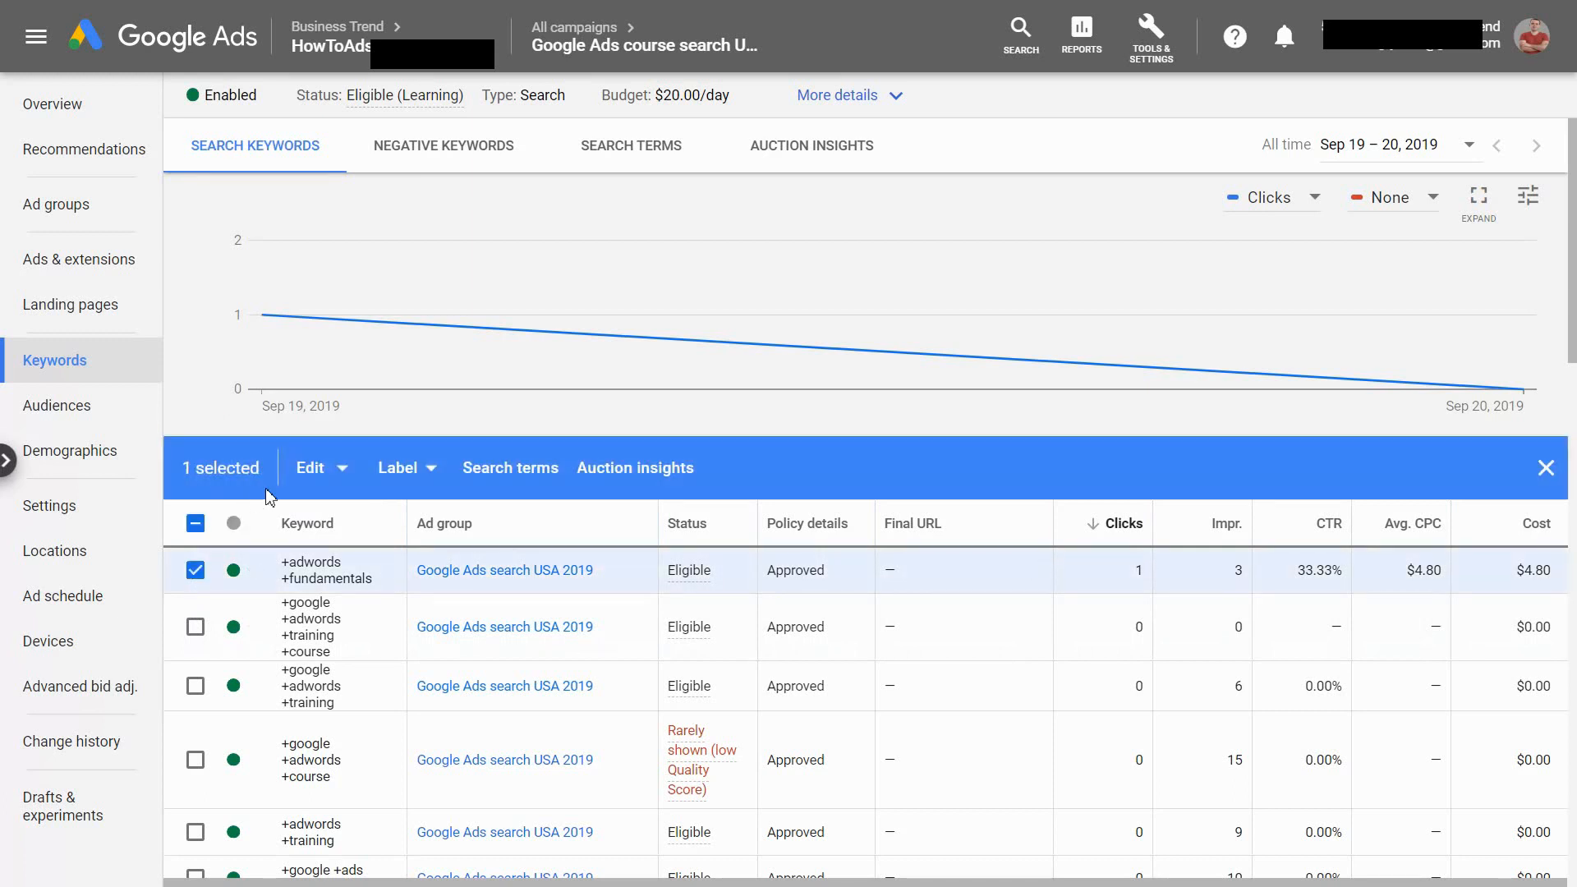
pyautogui.click(336, 476)
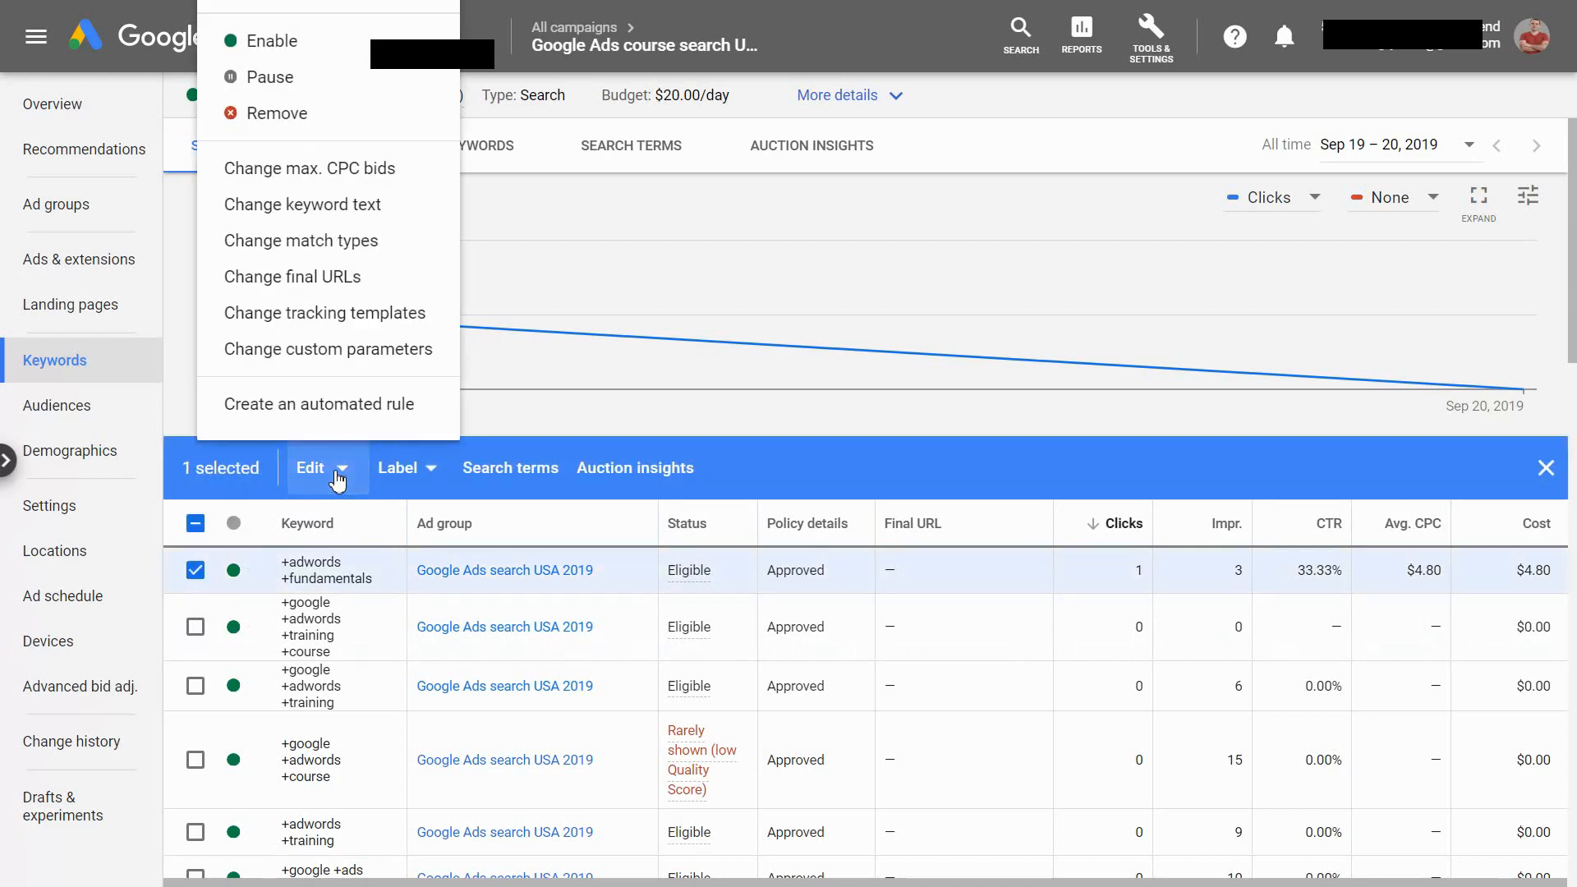
pyautogui.click(338, 482)
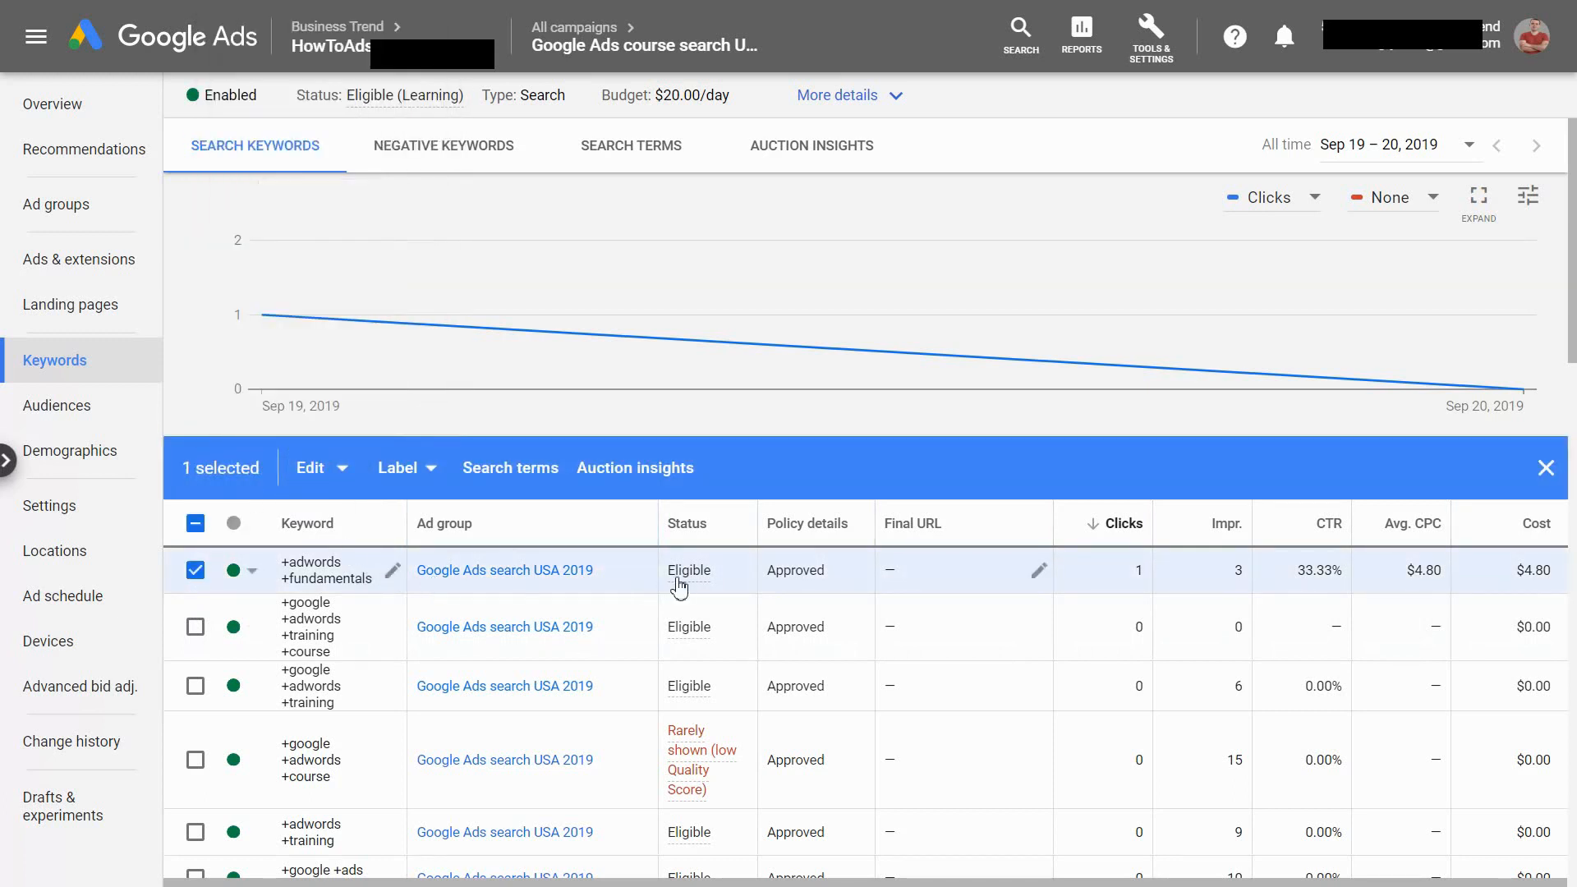
# Open the +adwords +fundamentals keyword for editing and examine its match type choices and the plus sign before each word
pyautogui.moveTo(678, 587)
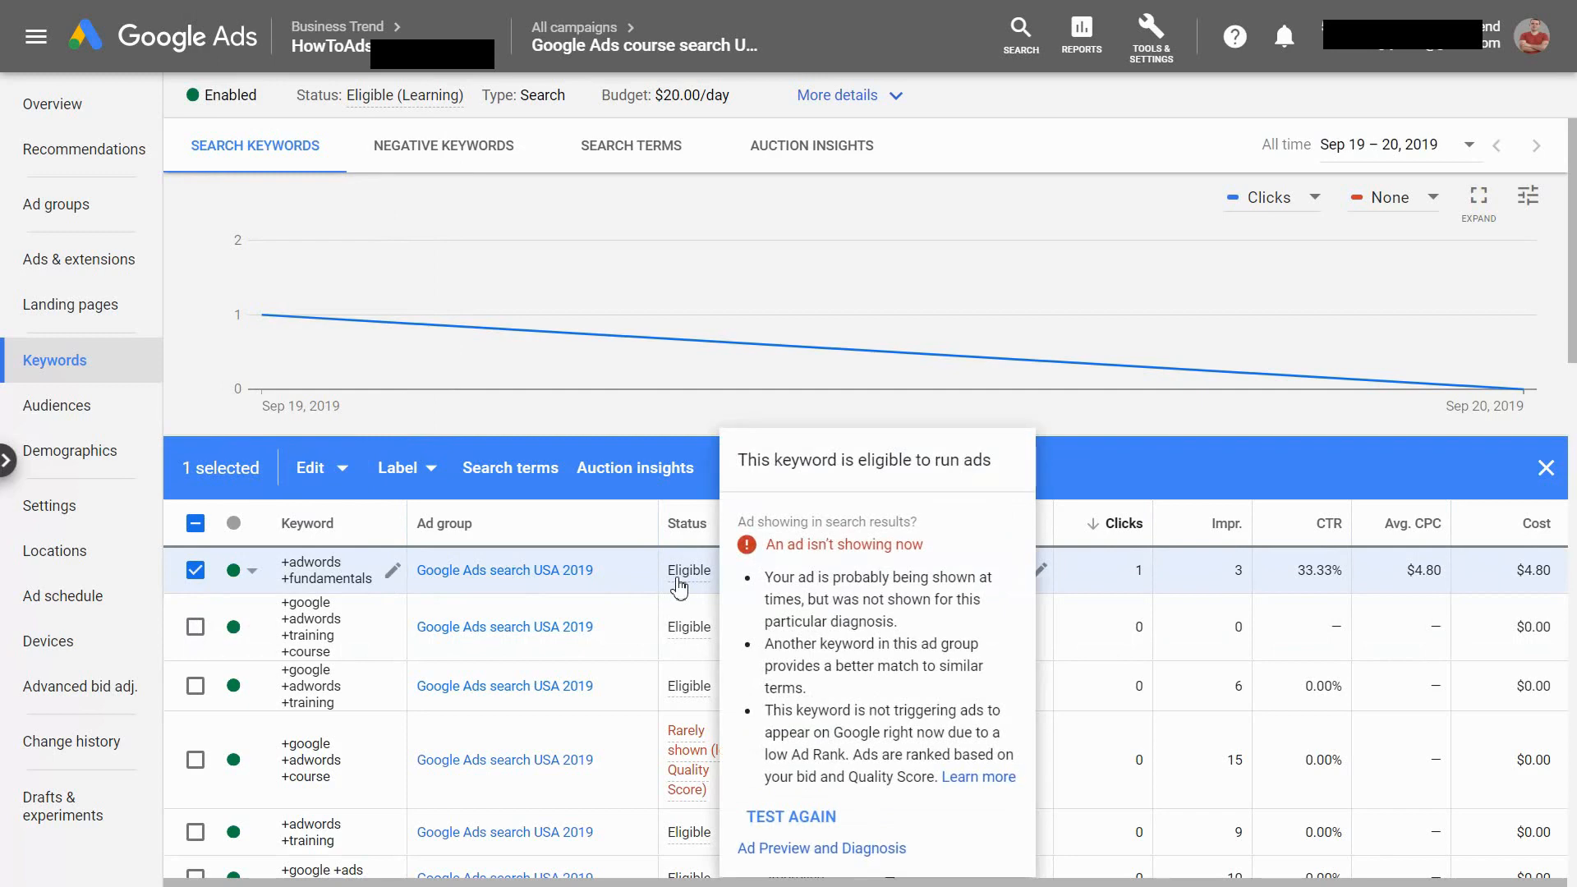
pyautogui.click(393, 570)
pyautogui.click(385, 665)
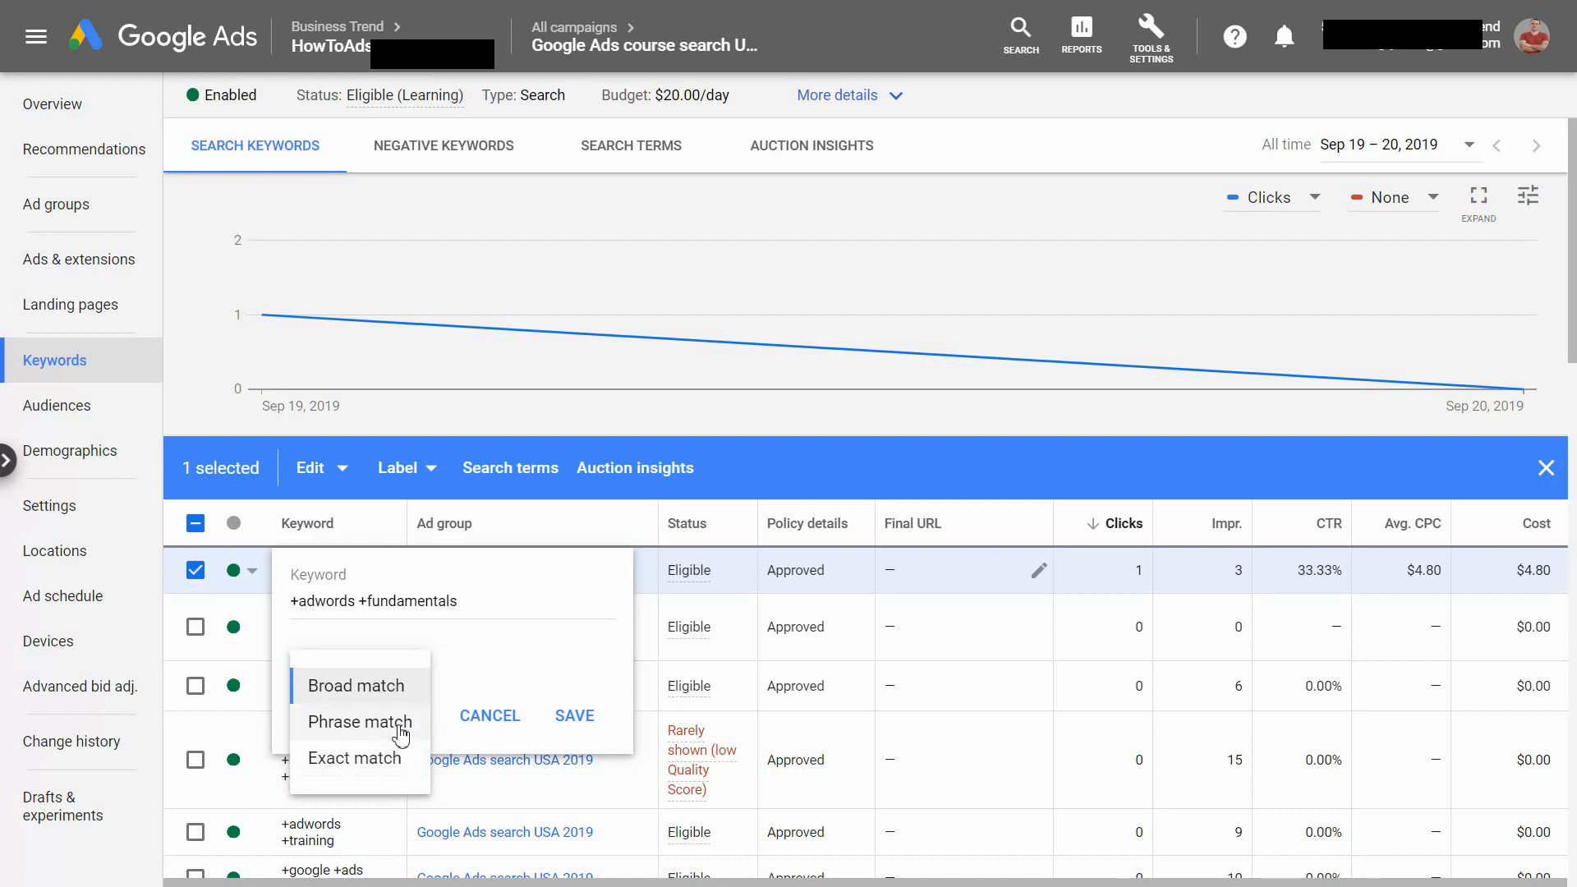
pyautogui.click(363, 607)
pyautogui.moveTo(362, 606); pyautogui.dragTo(320, 605)
pyautogui.click(489, 608)
pyautogui.click(310, 602)
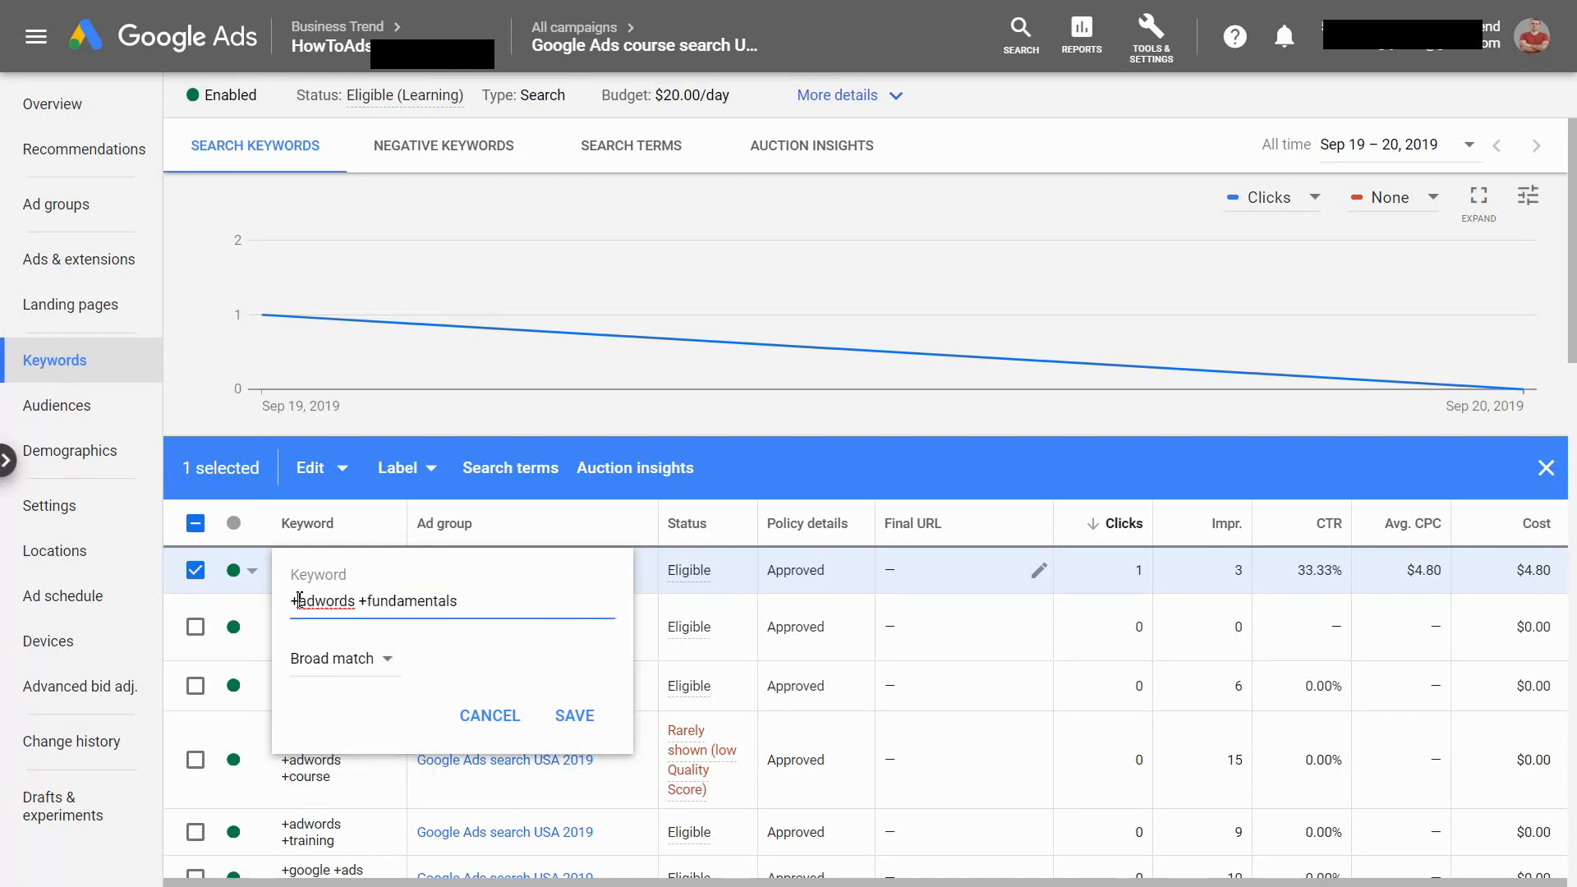
pyautogui.hotkey('shift', 'Left')
pyautogui.click(367, 601)
pyautogui.hotkey('shift', 'Left')
pyautogui.click(476, 598)
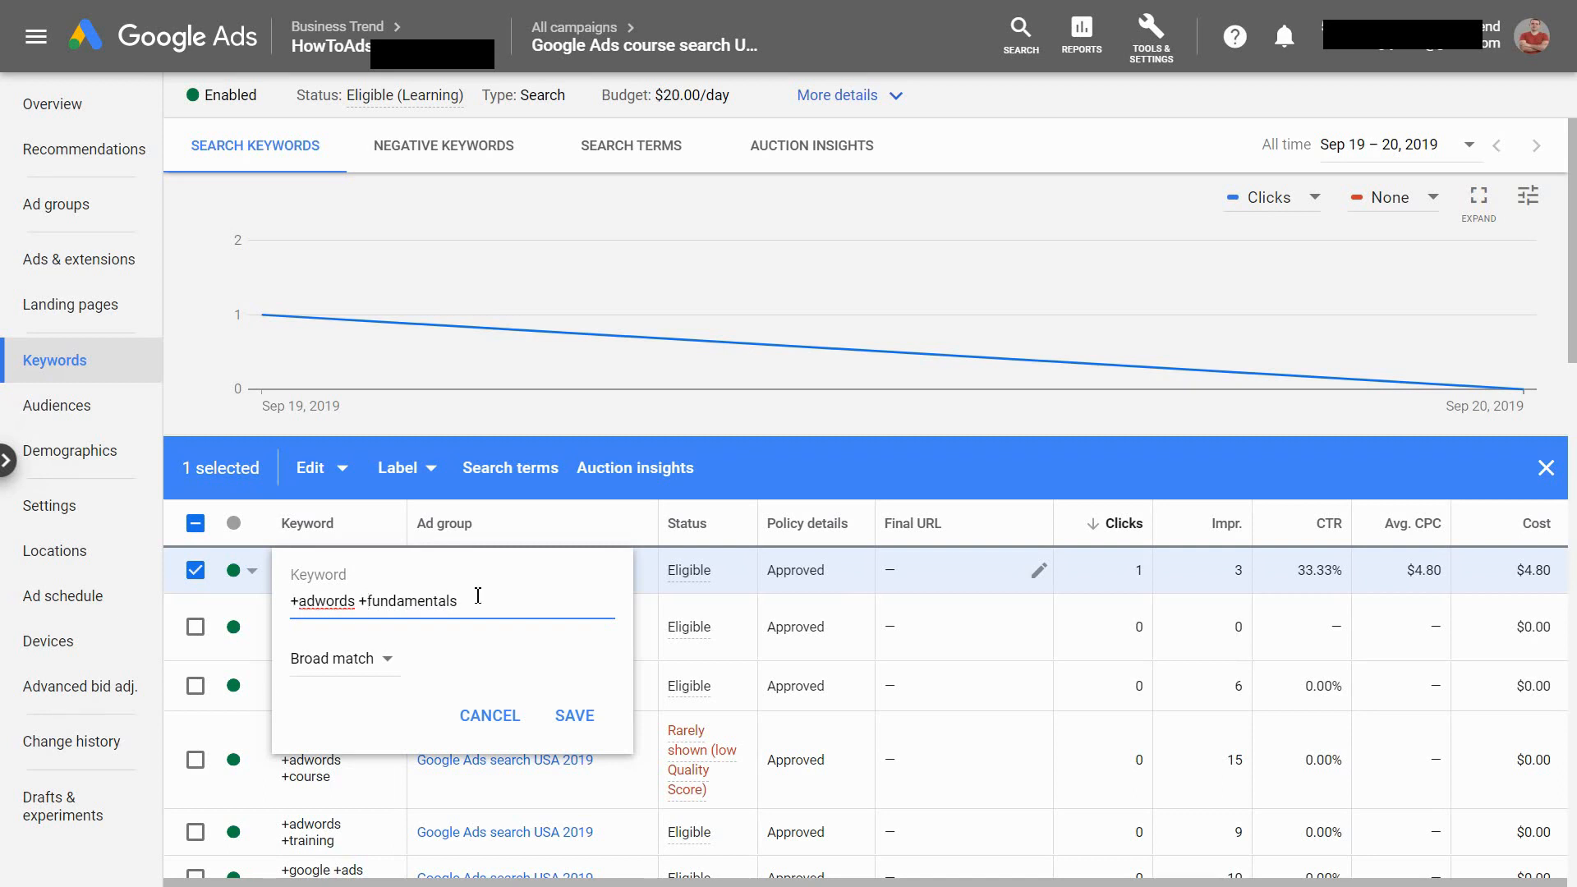